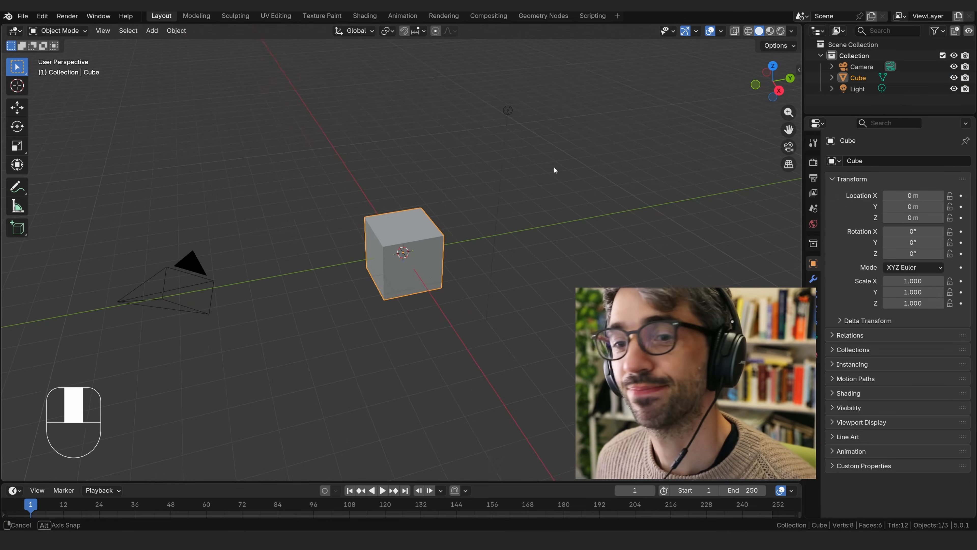
# Delete the default camera, cube and light from the scene.
pyautogui.moveTo(554, 167); pyautogui.dragTo(600, 176, button='middle')
pyautogui.press('a')
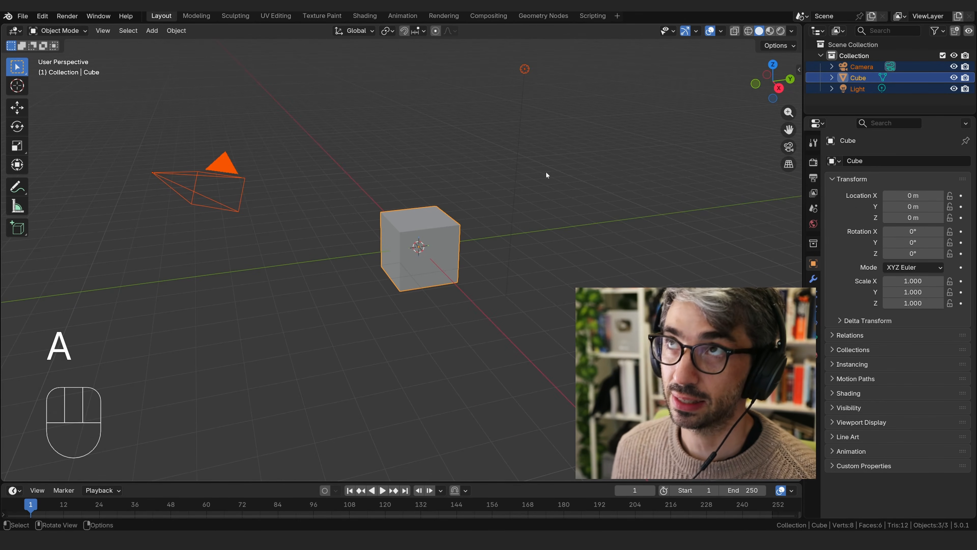
pyautogui.press('x')
pyautogui.click(508, 221)
pyautogui.keyDown('shift'); pyautogui.moveTo(609, 218); pyautogui.dragTo(452, 231, button='middle'); pyautogui.keyUp('shift')
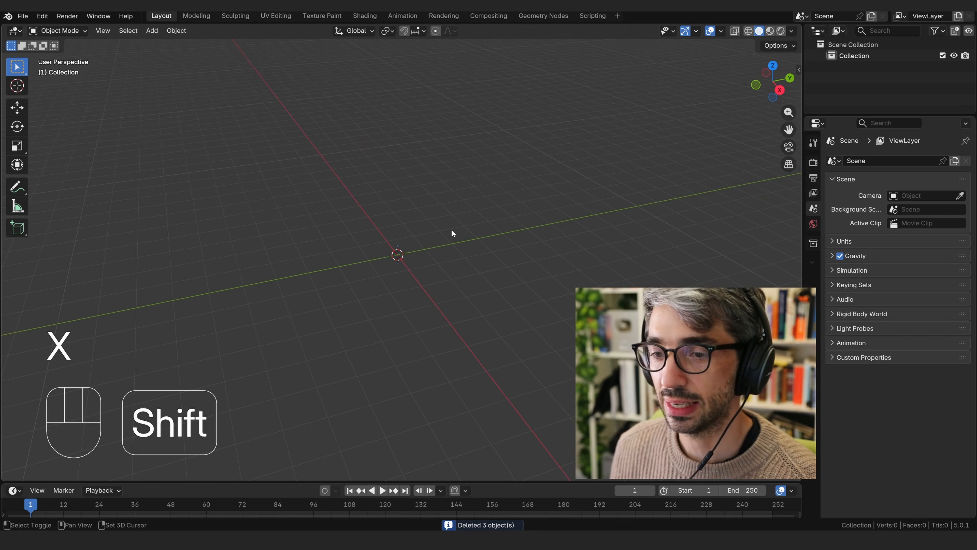
# Add a cylinder mesh at the world origin.
pyautogui.hotkey('shift', 'a')
pyautogui.moveTo(444, 216)
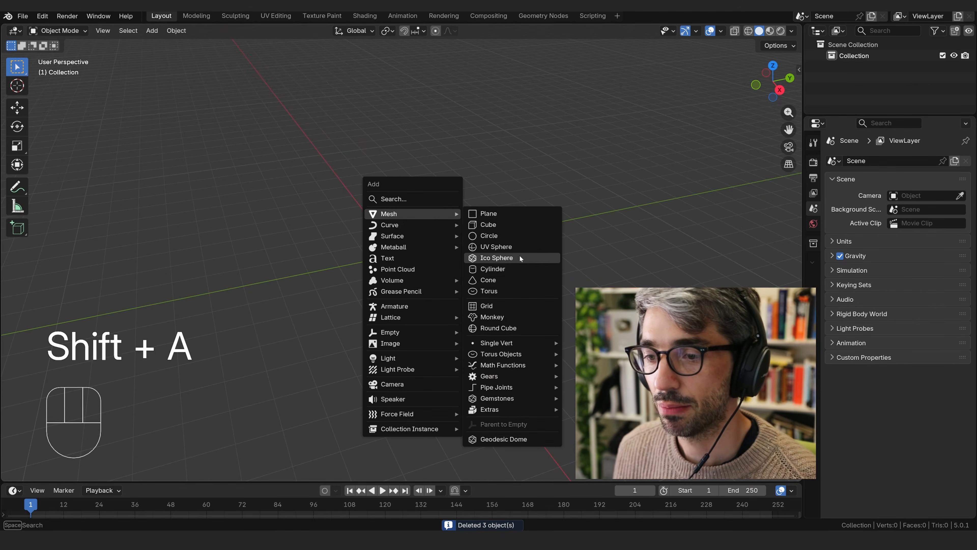
pyautogui.click(510, 265)
pyautogui.scroll(5, 472, 268)
pyautogui.moveTo(509, 300); pyautogui.dragTo(510, 261, button='middle')
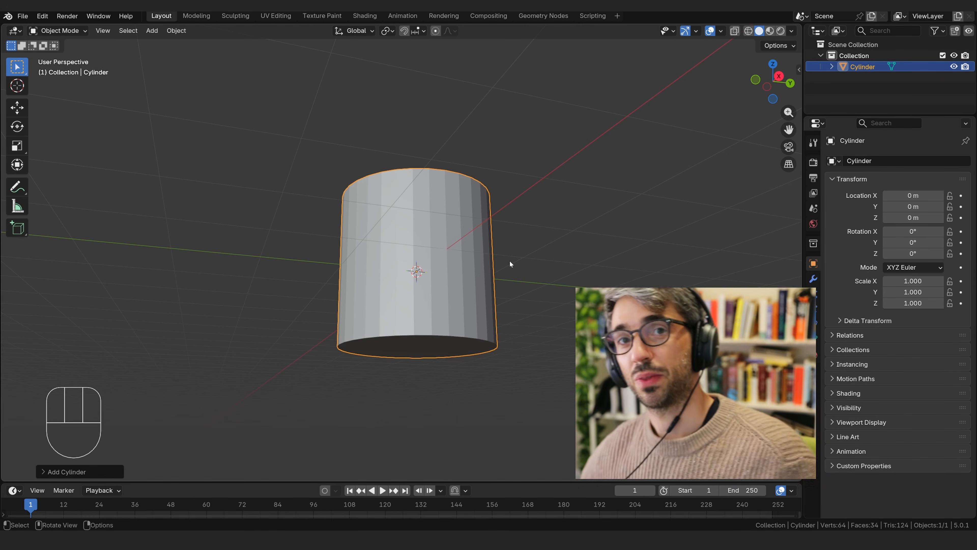
pyautogui.moveTo(508, 264); pyautogui.dragTo(487, 245, button='middle')
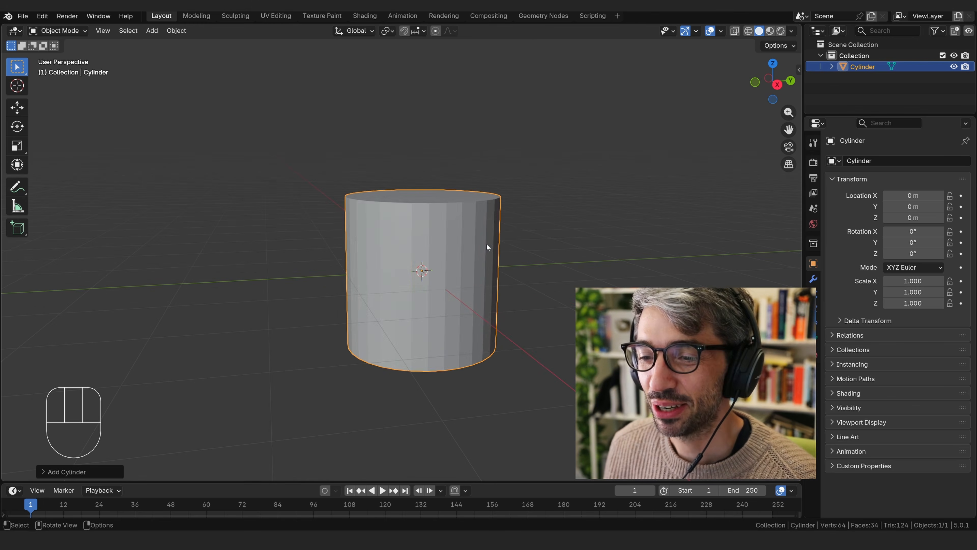
# In Edit Mode with face selection, delete the cylinder's top face.
pyautogui.press('Tab')
pyautogui.moveTo(543, 227); pyautogui.dragTo(420, 210, button='middle')
pyautogui.press('3')
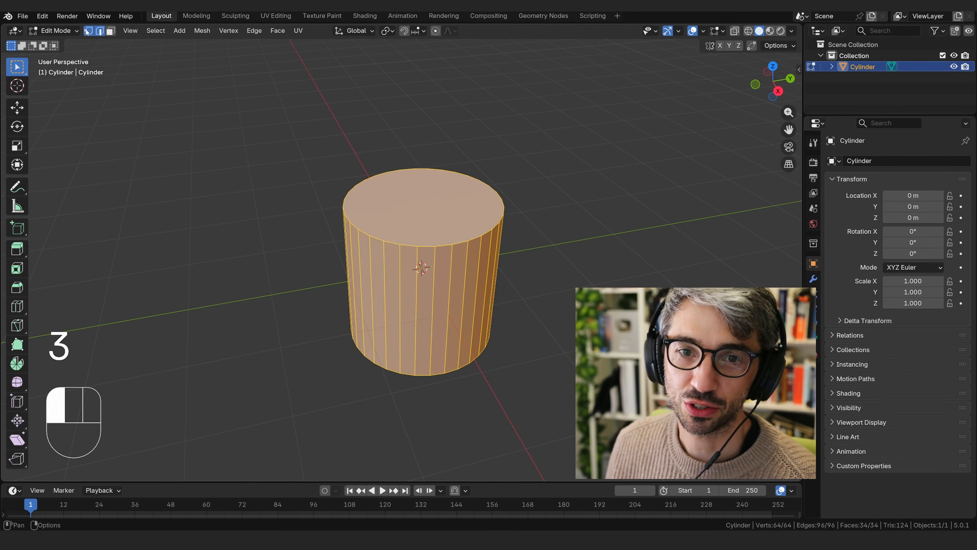
pyautogui.click(111, 31)
pyautogui.click(438, 204)
pyautogui.moveTo(658, 252); pyautogui.dragTo(640, 291, button='middle')
pyautogui.press('x')
pyautogui.click(639, 295)
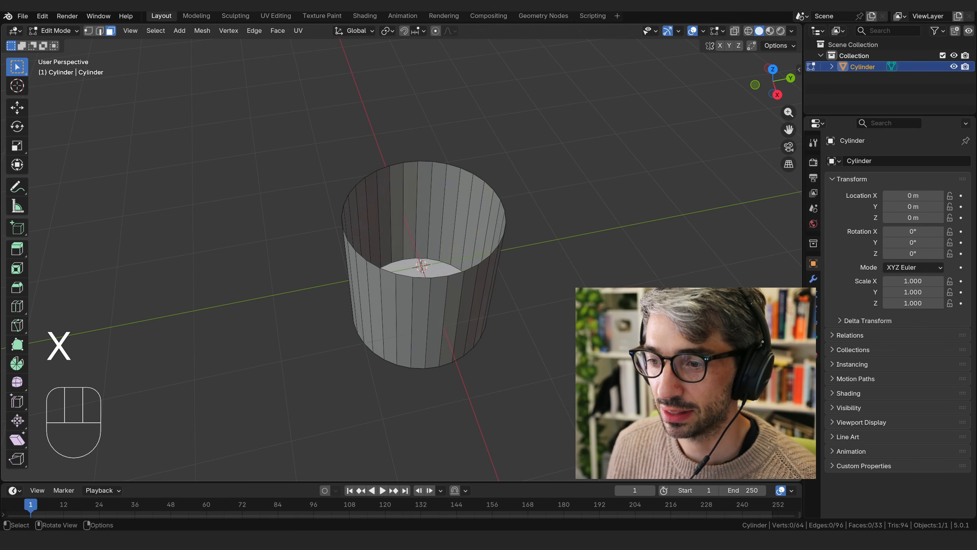
# Delete the cylinder's bottom face to leave an open tube.
pyautogui.moveTo(538, 327); pyautogui.dragTo(541, 297, button='middle')
pyautogui.click(412, 335)
pyautogui.press('x')
pyautogui.click(414, 333)
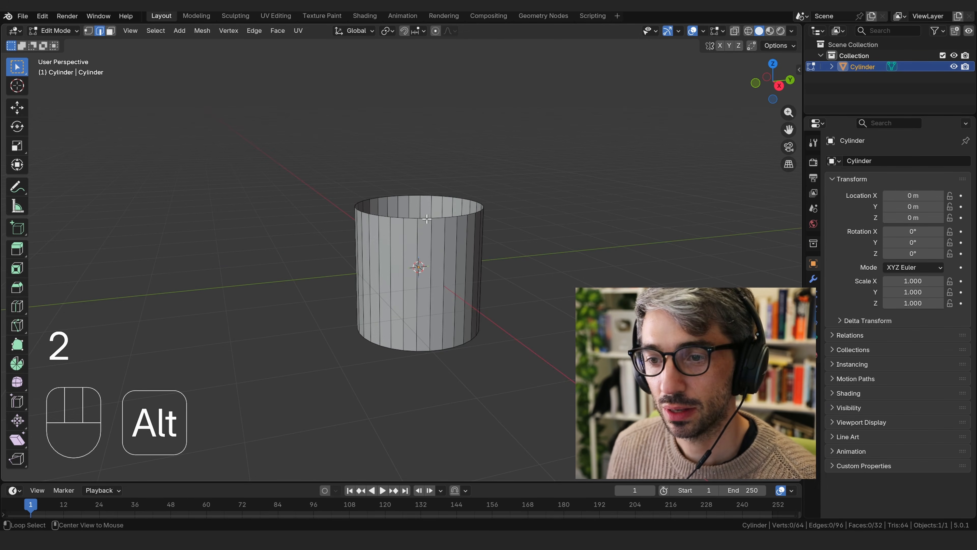
# Select the tube's top edge loop and lower it along Z to shorten the wall.
pyautogui.moveTo(572, 242); pyautogui.dragTo(488, 204, button='middle')
pyautogui.moveTo(385, 157); pyautogui.dragTo(479, 194, button='middle')
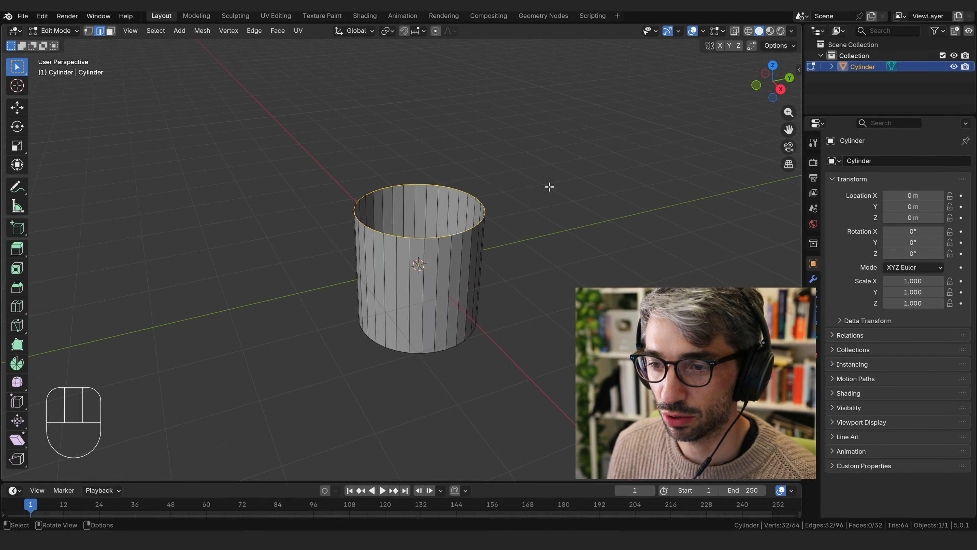
pyautogui.moveTo(549, 187); pyautogui.dragTo(530, 150, button='middle')
pyautogui.press('g')
pyautogui.press('z')
pyautogui.click(531, 188)
# Select the tube's bottom edge loop and raise it about 0.7 m along Z.
pyautogui.moveTo(530, 189); pyautogui.dragTo(503, 288, button='middle')
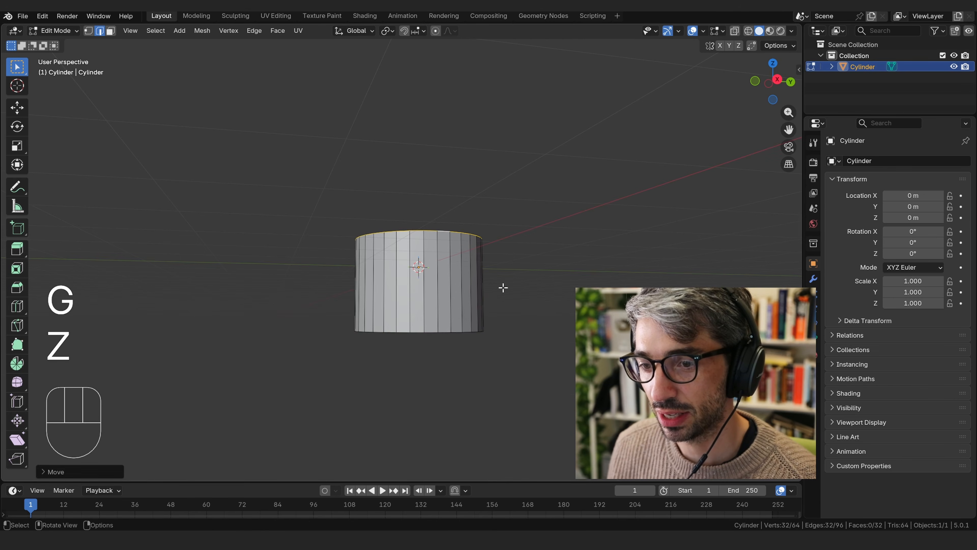
pyautogui.moveTo(534, 323); pyautogui.dragTo(546, 327, button='middle')
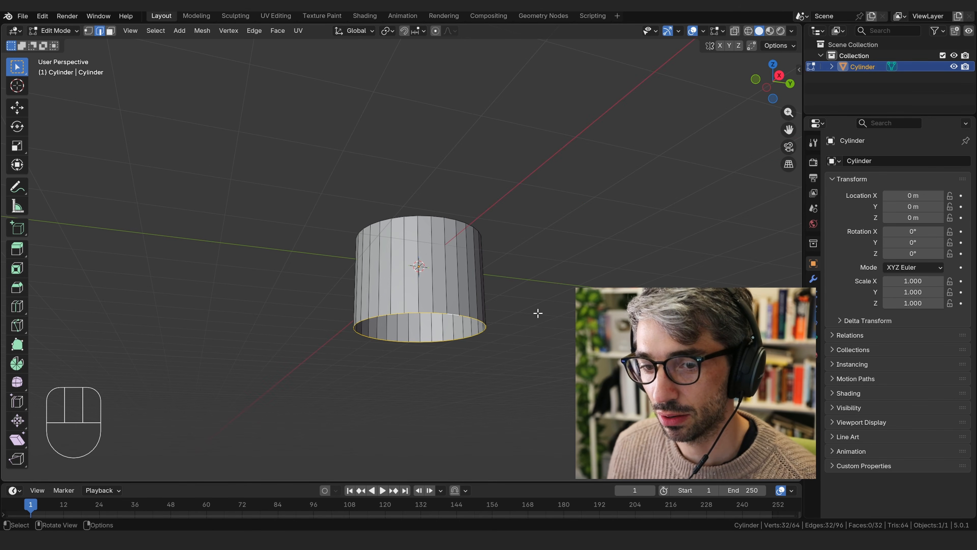
pyautogui.press('g')
pyautogui.press('z')
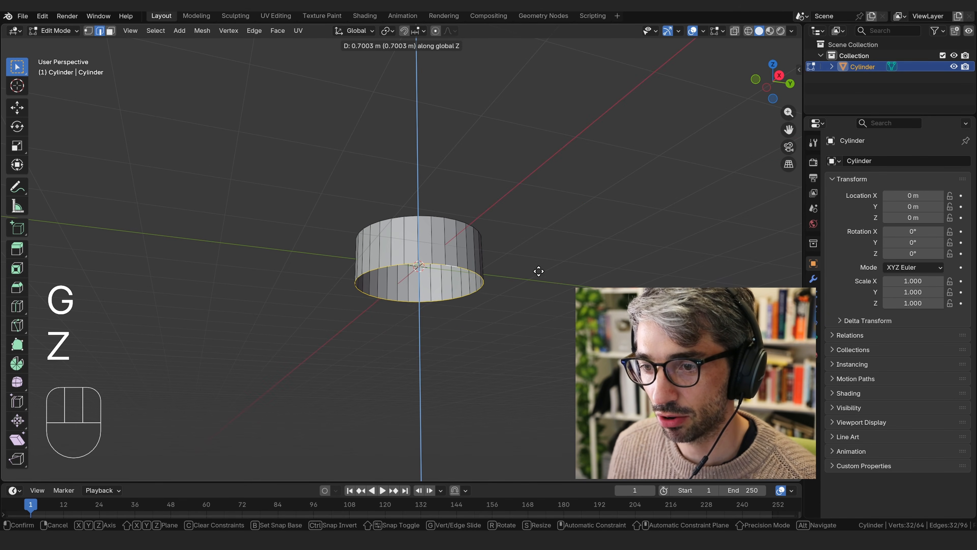
pyautogui.click(539, 265)
# Extrude the top edge loop in place and scale it inward to about 0.73.
pyautogui.moveTo(539, 265); pyautogui.dragTo(536, 296, button='middle')
pyautogui.press('e')
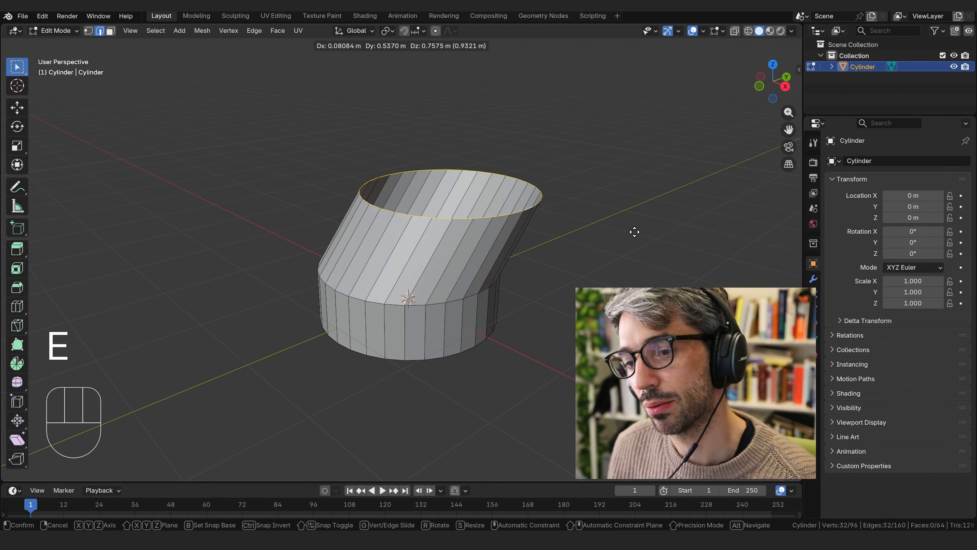
pyautogui.press('Escape')
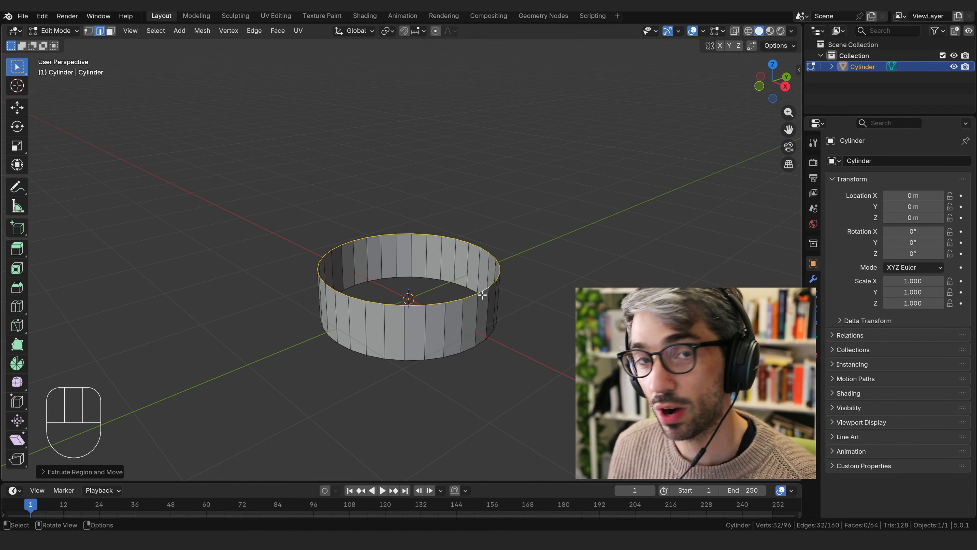
pyautogui.press('s')
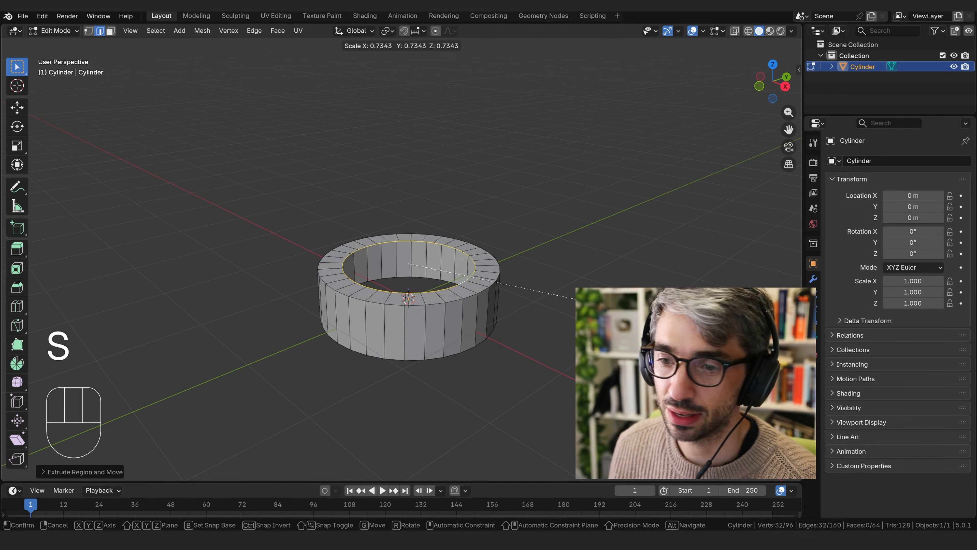
pyautogui.click(611, 304)
# Raise the inner top loop along Z and scale it smaller to form a sloped shoulder.
pyautogui.press('g')
pyautogui.press('z')
pyautogui.moveTo(611, 304)
pyautogui.mouseDown(button='middle')
pyautogui.moveTo(618, 270)
pyautogui.moveTo(631, 317)
pyautogui.moveTo(621, 291)
pyautogui.mouseUp(button='middle')
pyautogui.click(617, 275)
pyautogui.press('s')
pyautogui.click(605, 293)
# Extrude the inner top loop in place again and scale it inward to leave a small central hole.
pyautogui.press('e')
pyautogui.press('Escape')
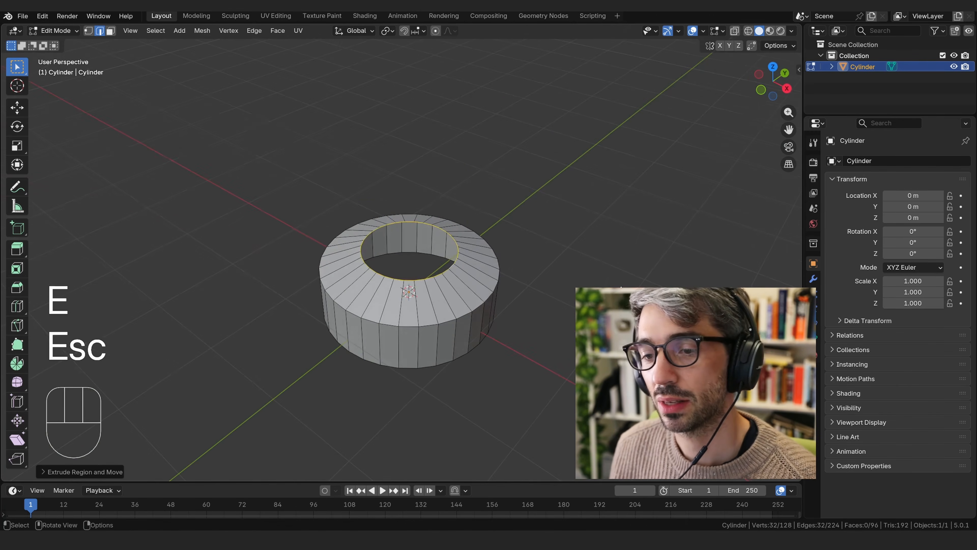
pyautogui.press('s')
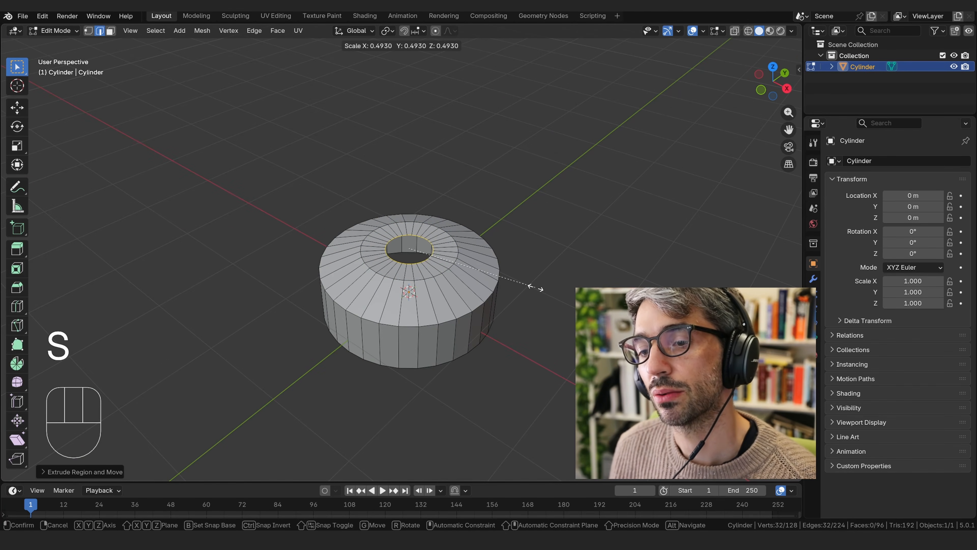
pyautogui.click(483, 278)
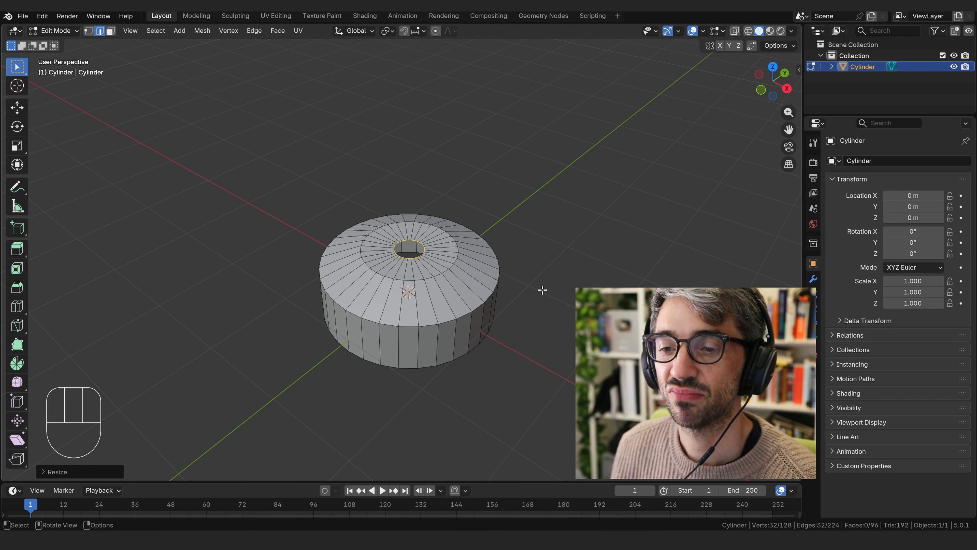
# Extrude the edge of the small top hole down along Z to give it an inner wall.
pyautogui.moveTo(541, 287); pyautogui.dragTo(486, 330, button='middle')
pyautogui.press('e')
pyautogui.press('z')
pyautogui.click(572, 291)
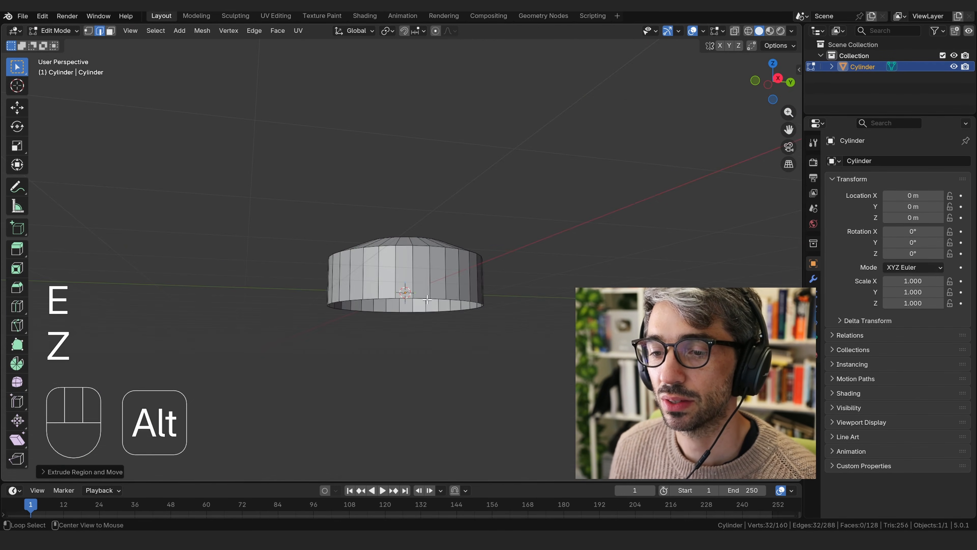
# Select the bottom edge loop, extrude it in place and scale it inward to form a flat rim.
pyautogui.moveTo(427, 299); pyautogui.dragTo(539, 284, button='middle')
pyautogui.press('e')
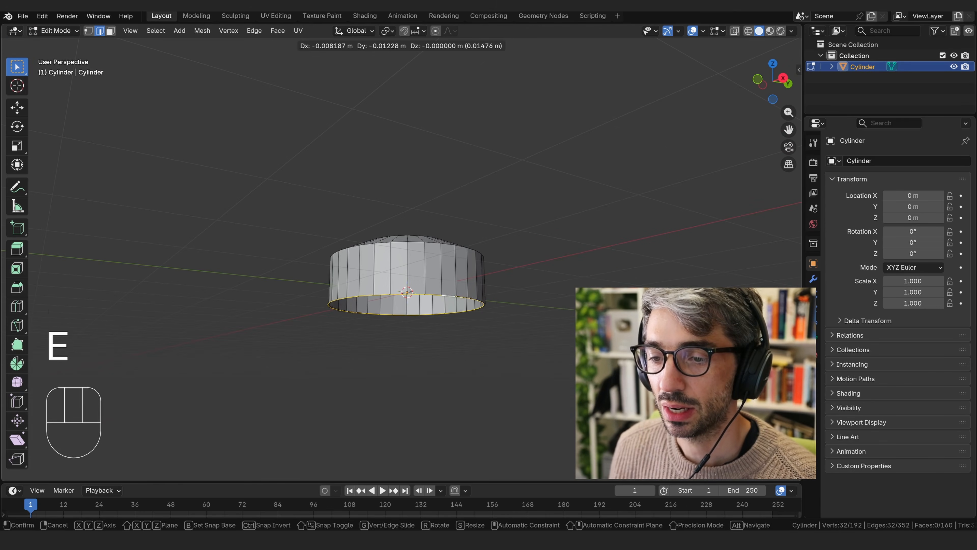
pyautogui.press('Escape')
pyautogui.press('s')
pyautogui.click(574, 333)
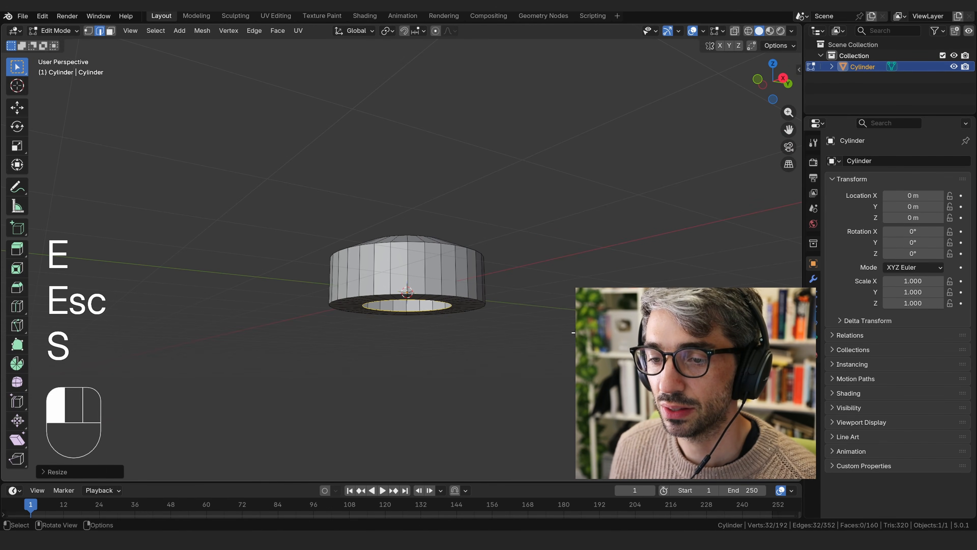
# Move the inner bottom loop down along Z so the underside slopes outward.
pyautogui.press('g')
pyautogui.press('z')
pyautogui.click(550, 331)
pyautogui.moveTo(550, 332); pyautogui.dragTo(588, 323, button='middle')
pyautogui.press('g')
pyautogui.press('z')
pyautogui.click(488, 316)
# Extrude the inner bottom loop in place and scale it inward to about 0.58.
pyautogui.press('e')
pyautogui.press('Escape')
pyautogui.press('s')
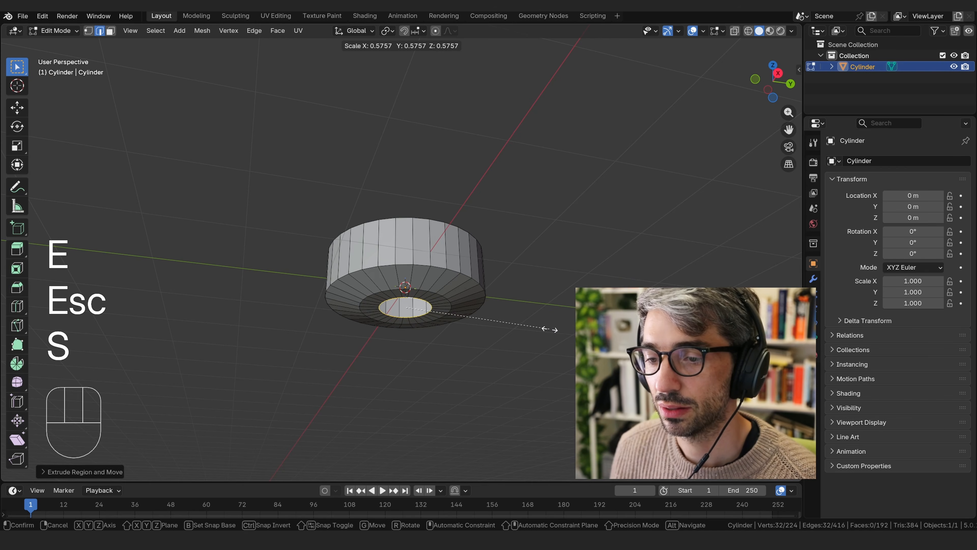
pyautogui.click(549, 345)
# Extrude the bottom opening's edge up along Z as an inner wall and return to Object Mode.
pyautogui.press('e')
pyautogui.press('z')
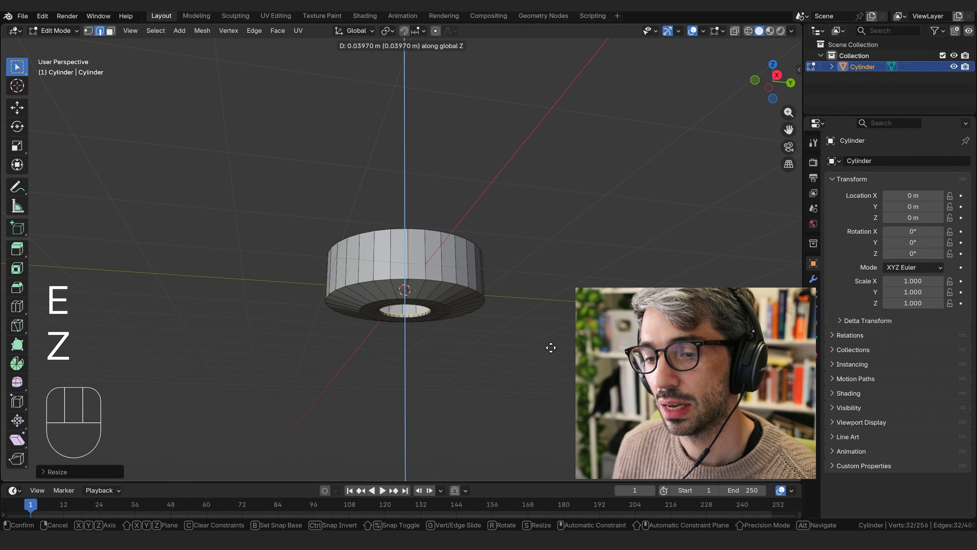
pyautogui.click(551, 337)
pyautogui.moveTo(561, 327); pyautogui.dragTo(508, 342, button='middle')
pyautogui.press('Tab')
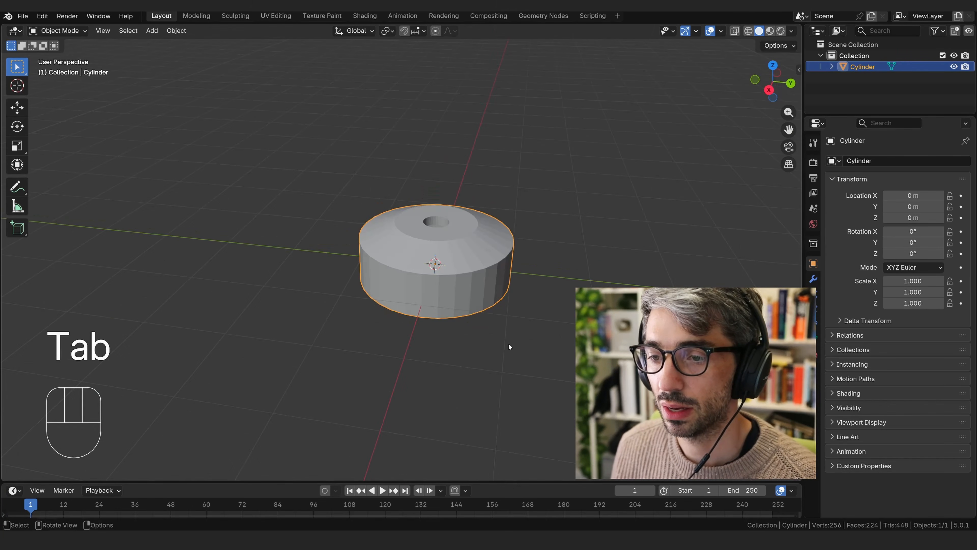
# Add a UV sphere and scale it down to fit inside the cylinder body.
pyautogui.moveTo(521, 274); pyautogui.dragTo(489, 300, button='middle')
pyautogui.hotkey('shift', 'a')
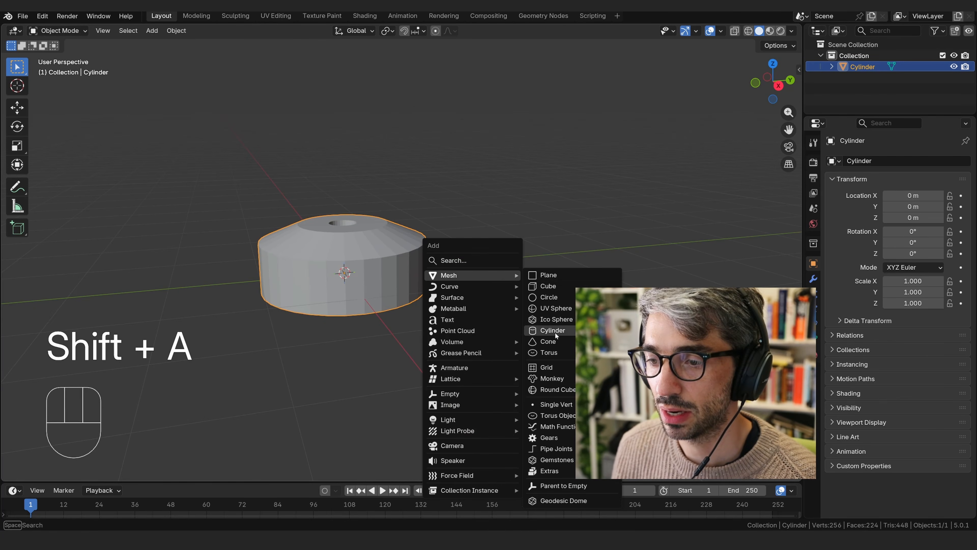
pyautogui.click(554, 308)
pyautogui.moveTo(554, 307); pyautogui.dragTo(456, 332, button='middle')
pyautogui.press('s')
pyautogui.click(510, 256)
# Lower the sphere to about -0.14 m on Z and adjust its scale to about 0.70.
pyautogui.press('g')
pyautogui.press('z')
pyautogui.click(583, 285)
pyautogui.click(531, 287)
pyautogui.click(425, 295)
pyautogui.press('s')
pyautogui.click(515, 295)
pyautogui.press('s')
pyautogui.click(525, 289)
pyautogui.click(525, 289)
# Edit the cylinder with X-ray on, select the bottom opening's inner wall and scale it to about 1.47.
pyautogui.click(360, 239)
pyautogui.press('Tab')
pyautogui.click(734, 31)
pyautogui.scroll(2, 456, 331)
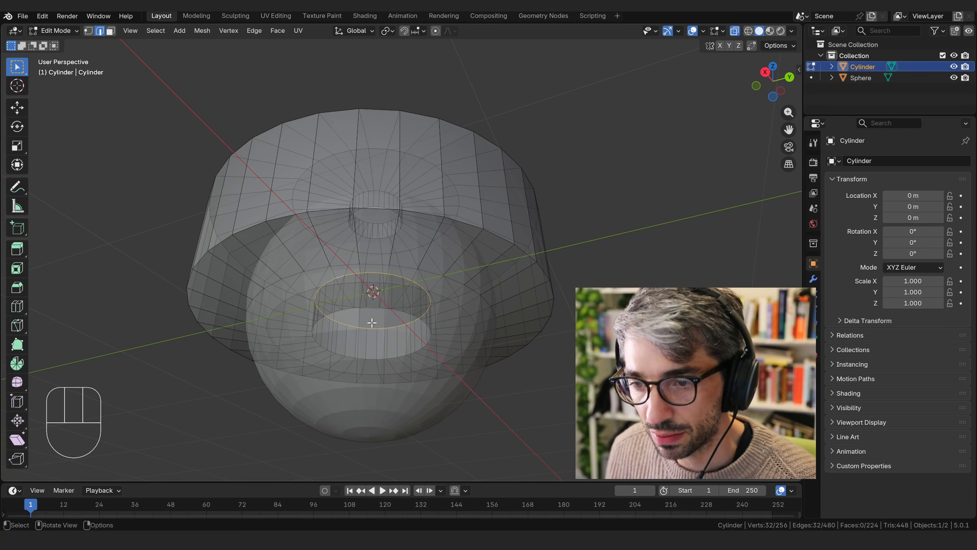
pyautogui.press('ctrl')
pyautogui.press('ctrl+KP_Add')
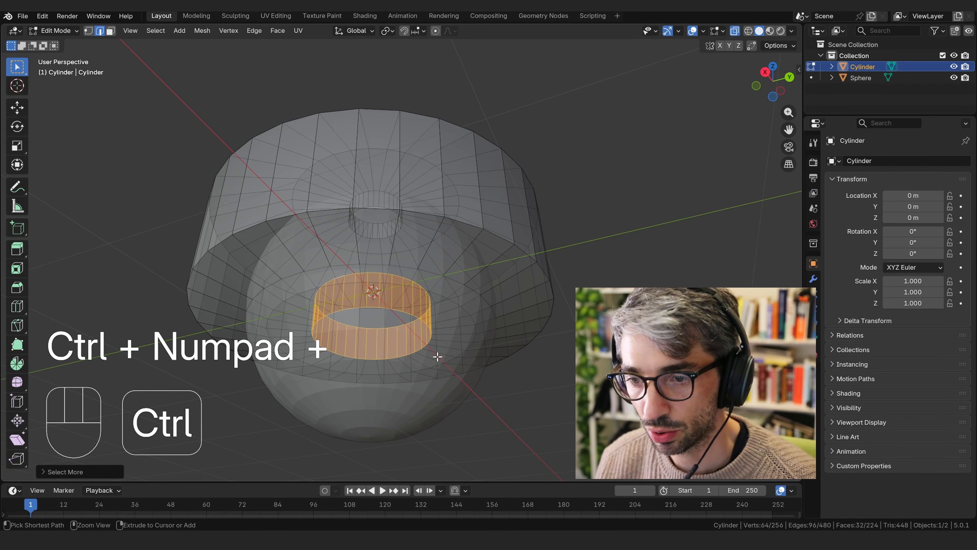
pyautogui.press('ctrl+KP_Add')
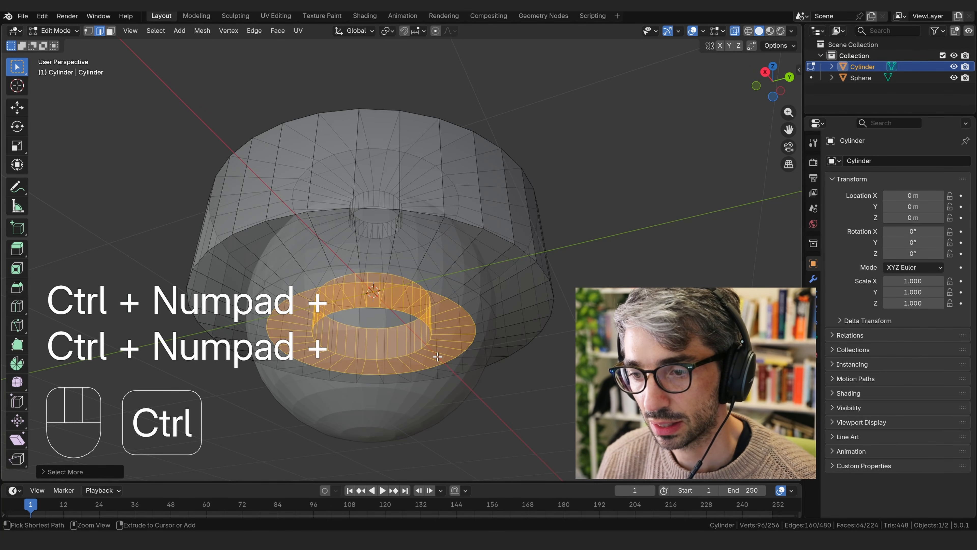
pyautogui.press('ctrl+KP_Subtract')
pyautogui.moveTo(301, 333); pyautogui.dragTo(472, 271, button='middle')
pyautogui.press('s')
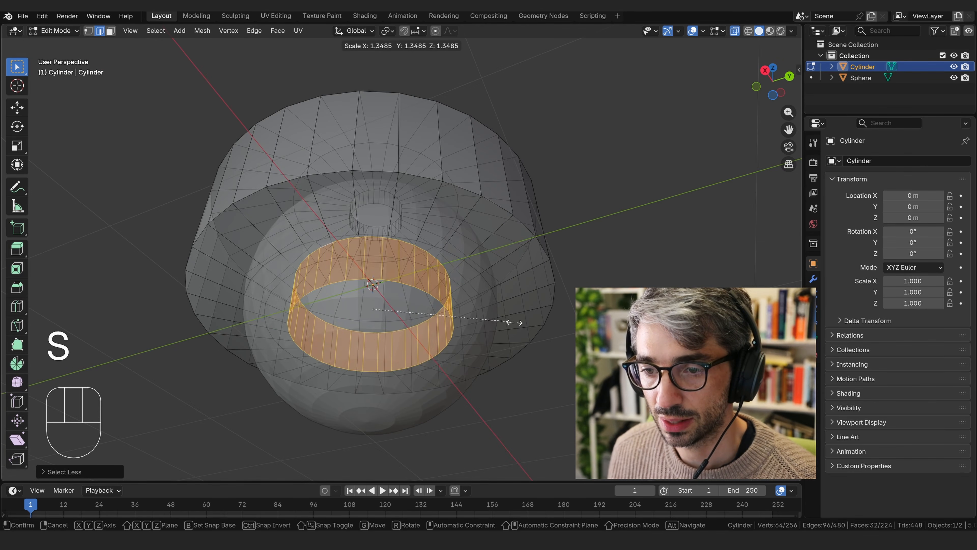
pyautogui.press('Escape')
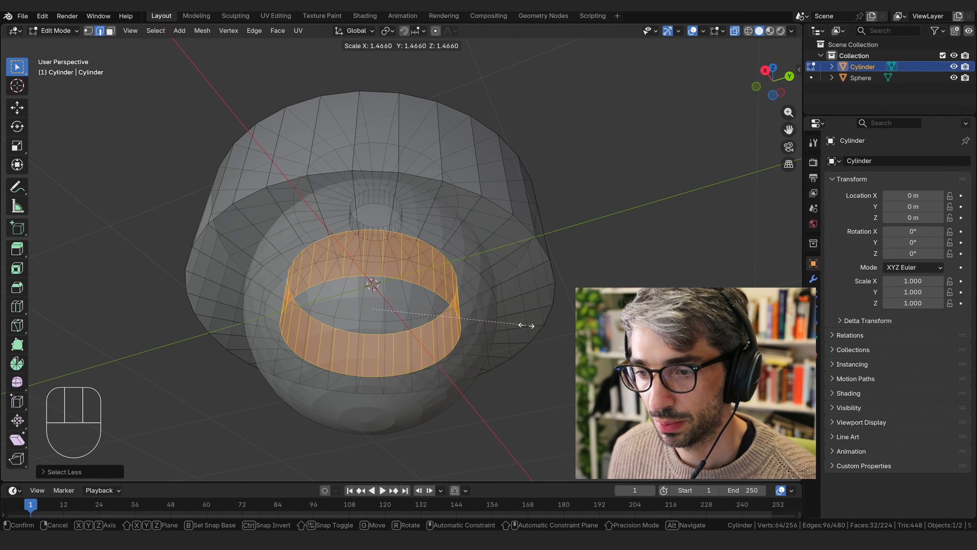
# Grow the selection to include the flat bottom ring, scale it to about 1.36 and turn X-ray off.
pyautogui.press('ctrl+KP_Add')
pyautogui.moveTo(526, 325)
pyautogui.mouseDown(button='middle')
pyautogui.moveTo(512, 355)
pyautogui.moveTo(532, 343)
pyautogui.mouseUp(button='middle')
pyautogui.press('s')
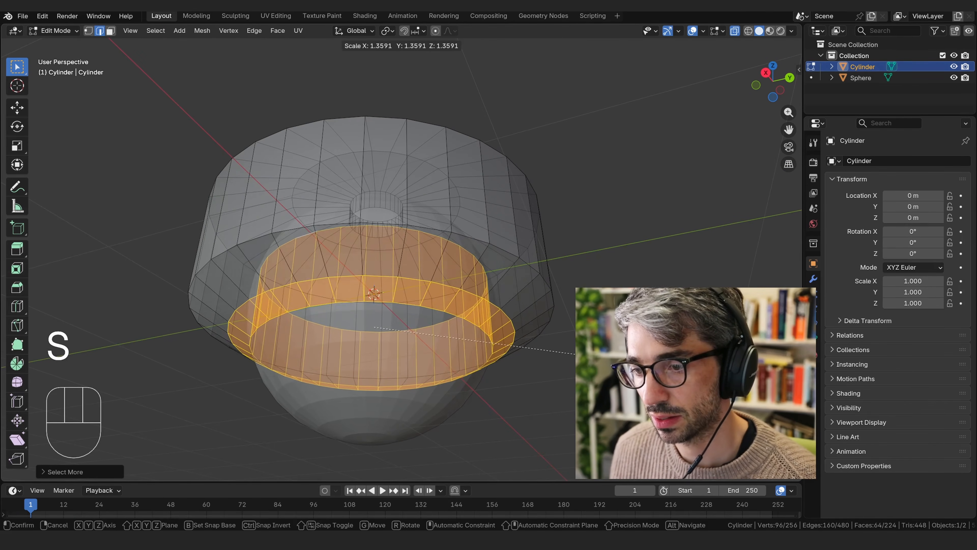
pyautogui.click(580, 360)
pyautogui.hotkey('alt', 'z')
pyautogui.press('s')
# Raise the selected bottom ring about 0.12 m along Z and return to Object Mode.
pyautogui.moveTo(385, 269)
pyautogui.mouseDown(button='middle')
pyautogui.moveTo(385, 285)
pyautogui.moveTo(384, 246)
pyautogui.moveTo(385, 284)
pyautogui.mouseUp(button='middle')
pyautogui.press('g')
pyautogui.press('z')
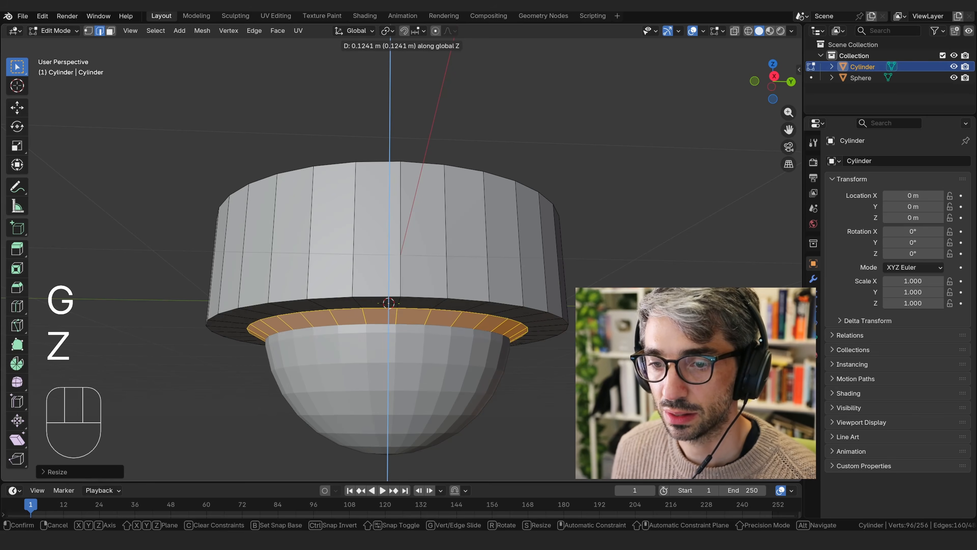
pyautogui.press('s')
pyautogui.press('Return')
pyautogui.press('Tab')
pyautogui.scroll(-2, 538, 305)
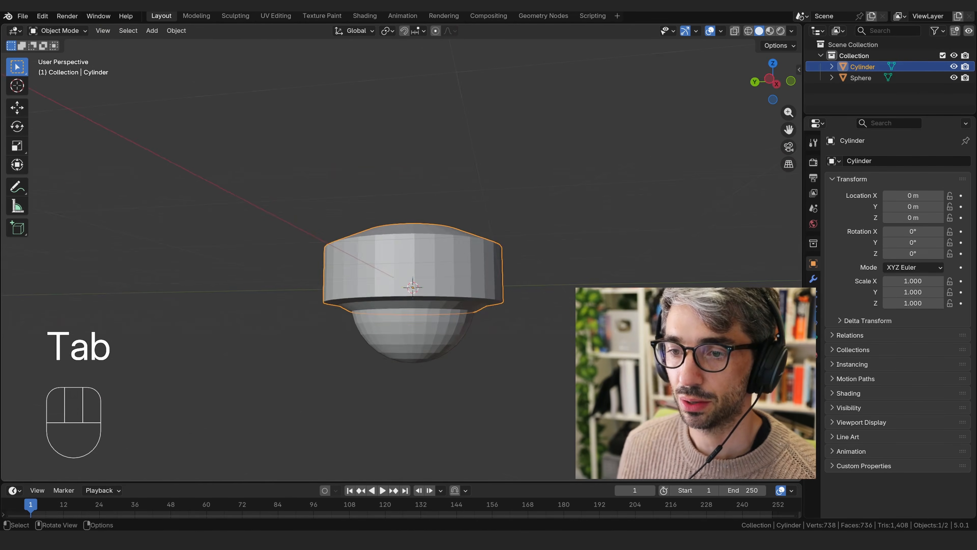
# Select the sphere beneath the housing and apply Shade Smooth to it.
pyautogui.moveTo(538, 285); pyautogui.dragTo(531, 316, button='middle')
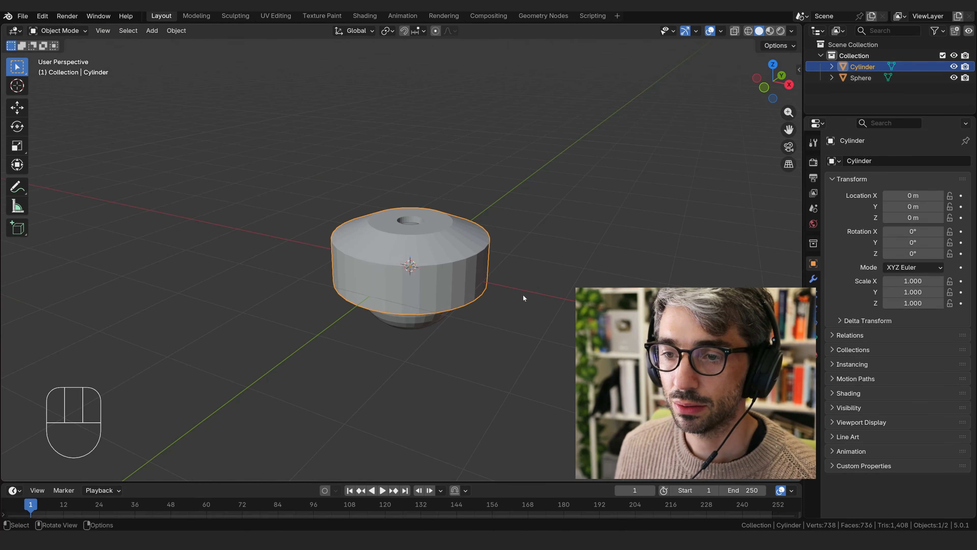
pyautogui.moveTo(580, 194); pyautogui.dragTo(481, 283, button='middle')
pyautogui.click(481, 284)
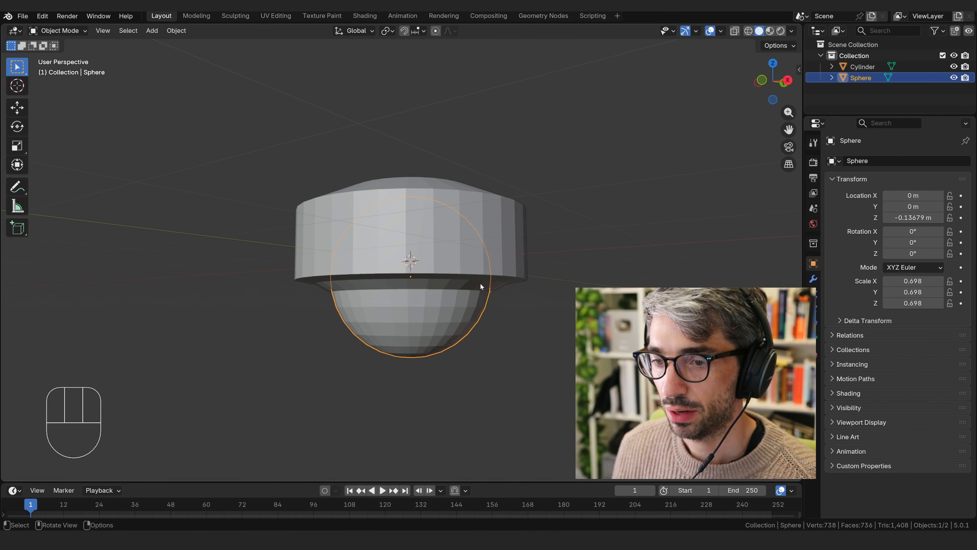
pyautogui.rightClick(433, 321)
pyautogui.click(403, 314)
pyautogui.moveTo(492, 338); pyautogui.dragTo(470, 348, button='middle')
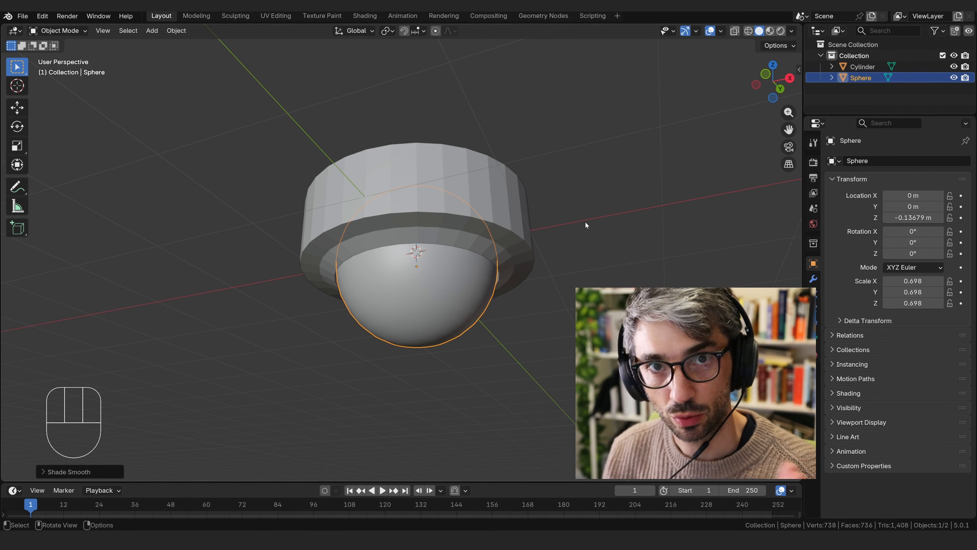
pyautogui.moveTo(585, 222); pyautogui.dragTo(394, 330, button='middle')
pyautogui.press('Tab')
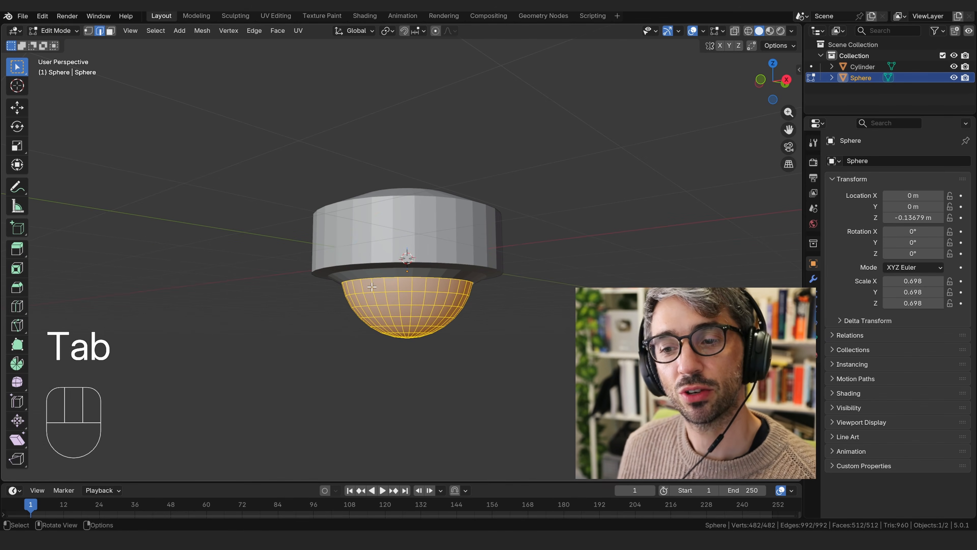
pyautogui.press('Tab')
pyautogui.click(525, 312)
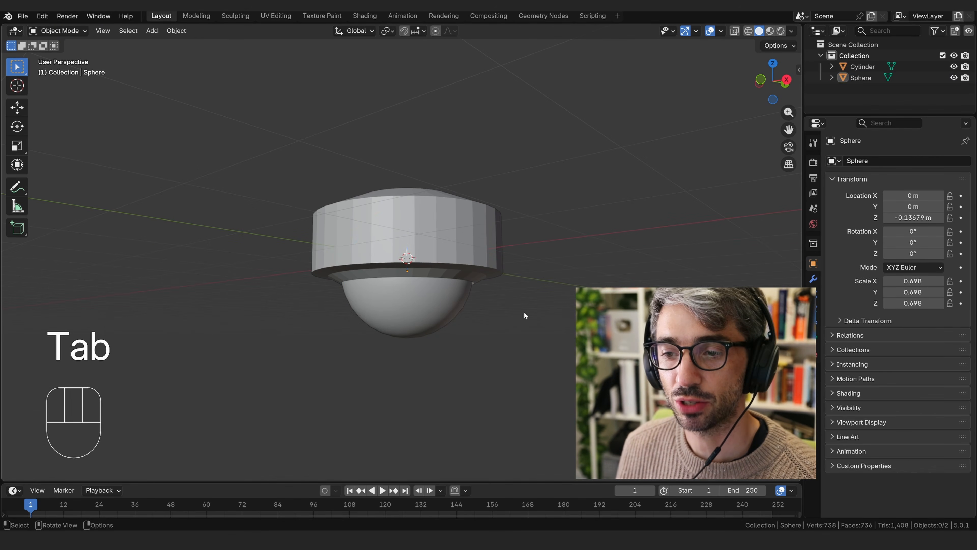
pyautogui.scroll(3, 558, 317)
pyautogui.click(560, 316)
# Select the sphere and the cylinder with the cylinder active, and parent the sphere to the cylinder.
pyautogui.moveTo(562, 315); pyautogui.dragTo(436, 335, button='middle')
pyautogui.click(436, 335)
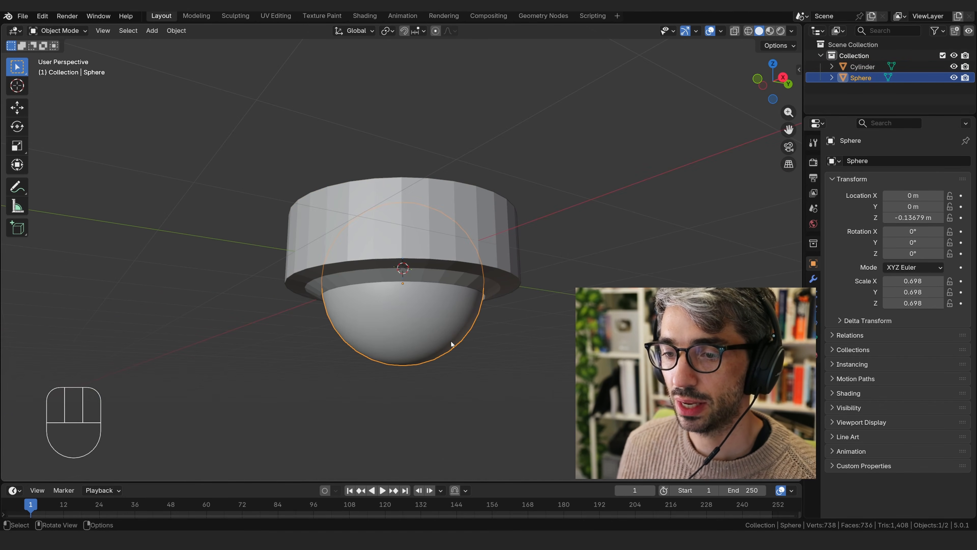
pyautogui.keyDown('shift'); pyautogui.click(499, 214); pyautogui.keyUp('shift')
pyautogui.moveTo(545, 214); pyautogui.dragTo(558, 289, button='middle')
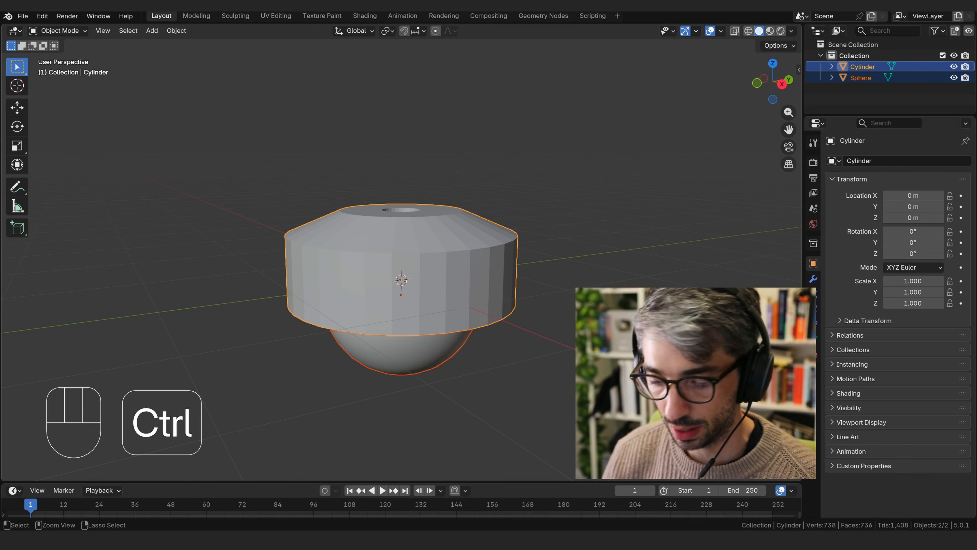
pyautogui.hotkey('ctrl', 'p')
pyautogui.press('Return')
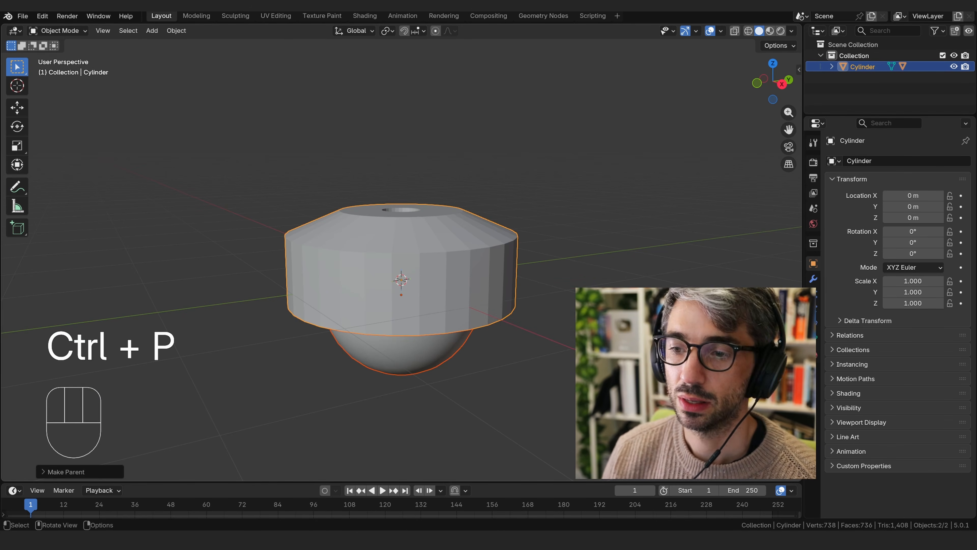
# Raise the parented cylinder along Z to about 0.22 m and scale it down to about 0.275.
pyautogui.click(411, 245)
pyautogui.press('g')
pyautogui.press('z')
pyautogui.moveTo(412, 244); pyautogui.dragTo(528, 264, button='middle')
pyautogui.click(599, 257)
pyautogui.press('s')
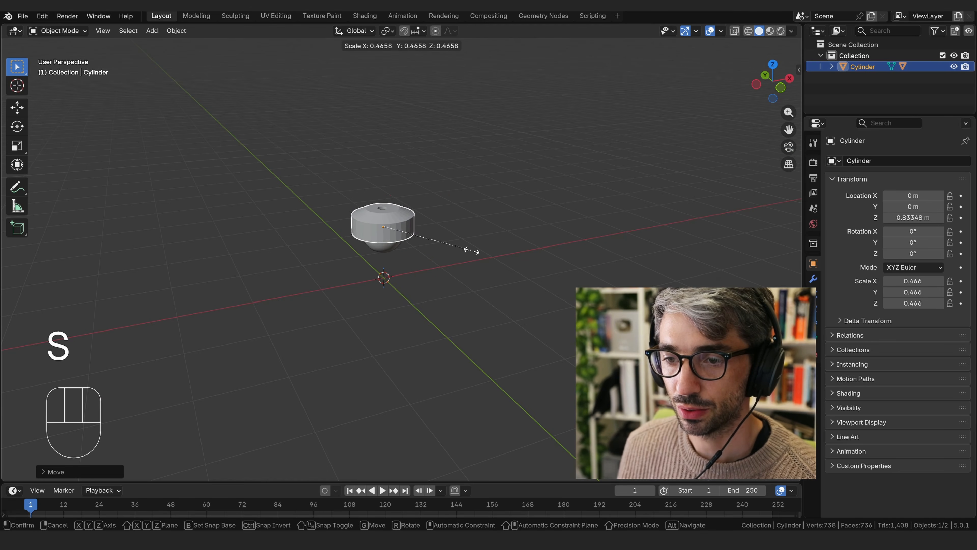
pyautogui.click(449, 263)
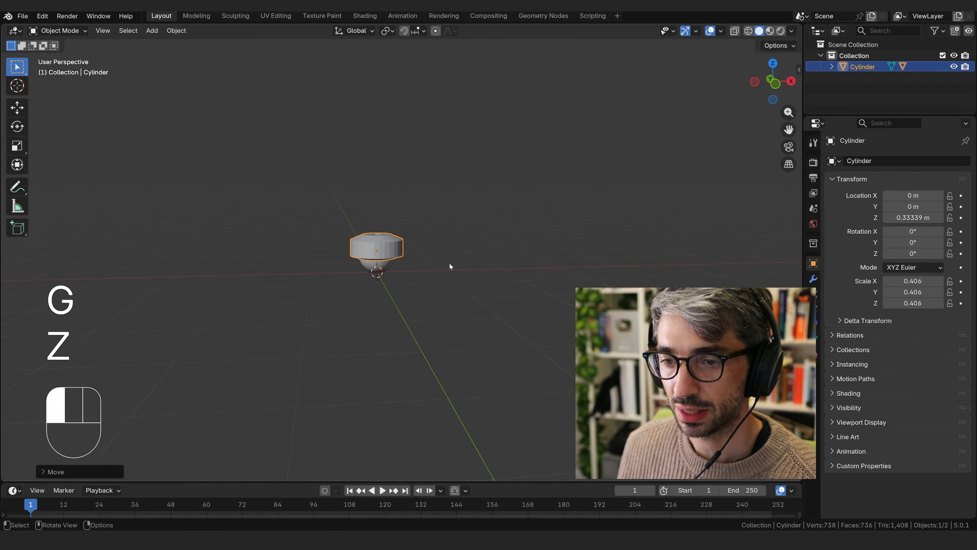
pyautogui.scroll(3, 449, 263)
pyautogui.moveTo(447, 258); pyautogui.dragTo(434, 230, button='middle')
# Add a plane at the origin as the floor and scale it up to about 8.56.
pyautogui.hotkey('shift', 'a')
pyautogui.moveTo(388, 277)
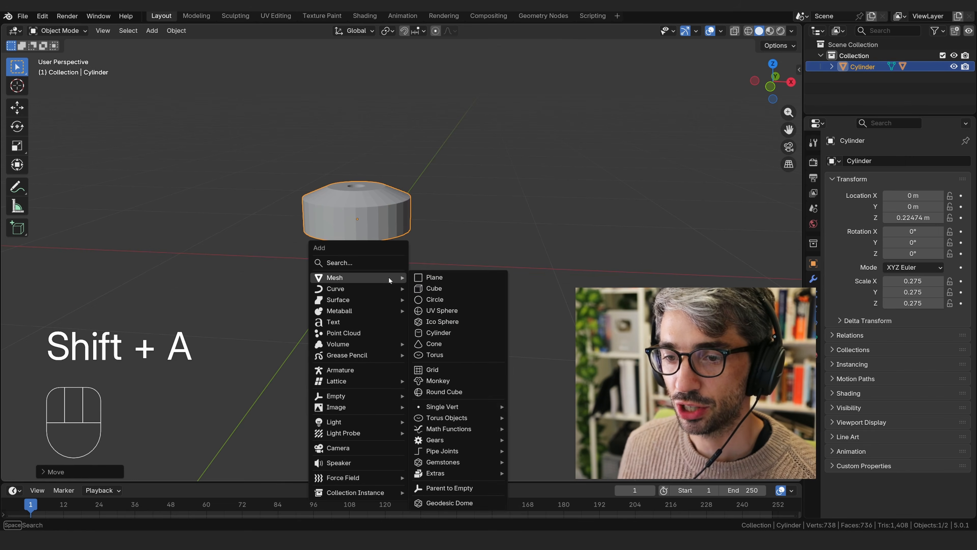
pyautogui.click(435, 277)
pyautogui.press('s')
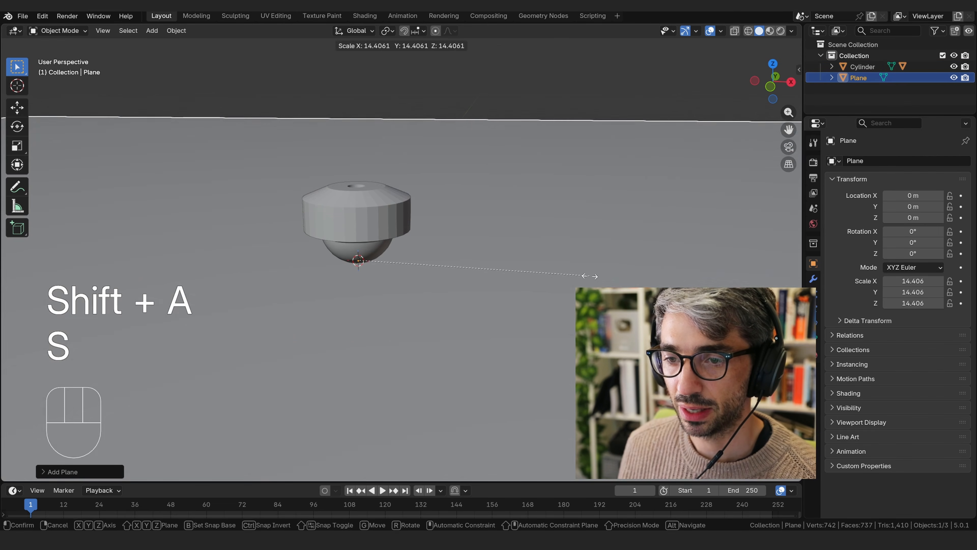
pyautogui.click(496, 269)
# Lower the floor plane along Z to about -0.005 m so it sits just under the sphere.
pyautogui.keyDown('shift'); pyautogui.moveTo(496, 270); pyautogui.dragTo(461, 314, button='middle'); pyautogui.keyUp('shift')
pyautogui.moveTo(420, 354); pyautogui.dragTo(489, 306, button='middle')
pyautogui.press('g')
pyautogui.press('z')
pyautogui.press('shift')
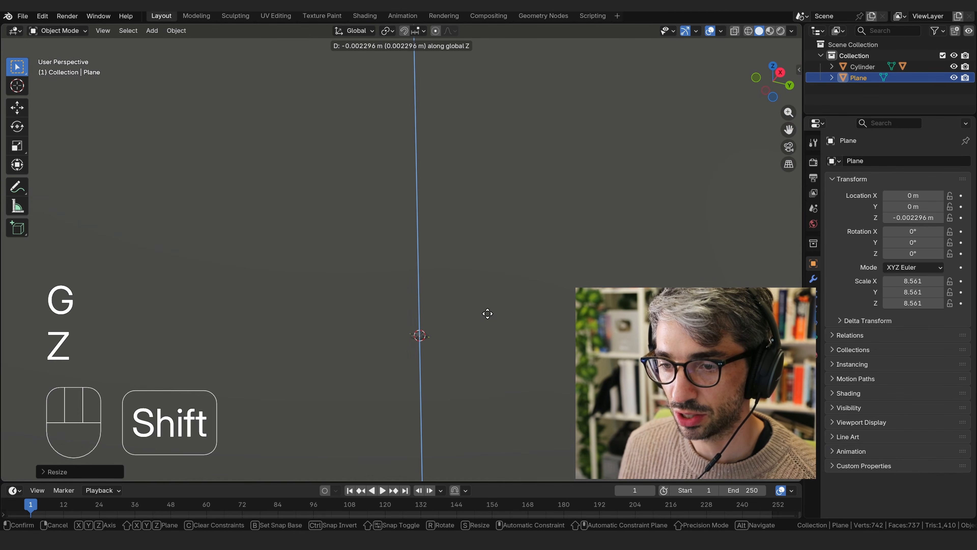
pyautogui.click(488, 323)
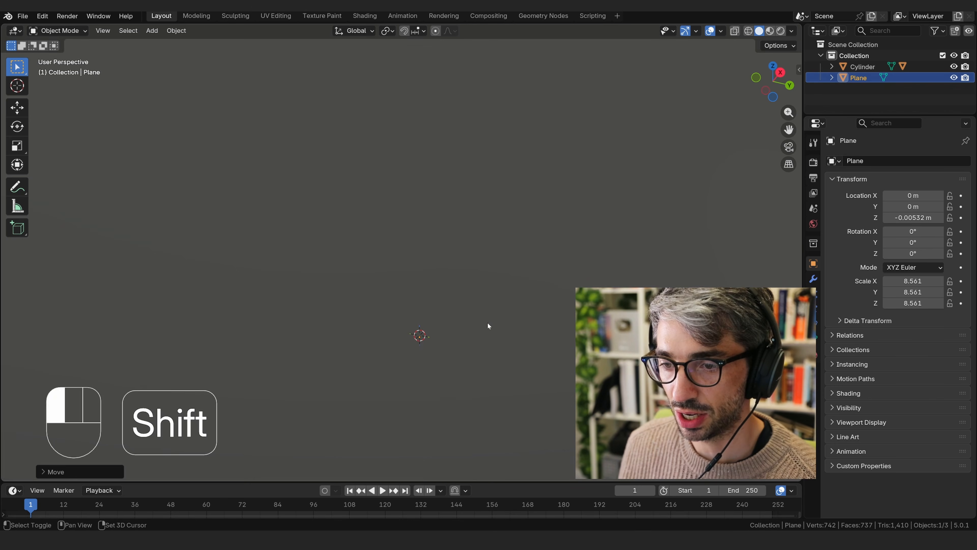
pyautogui.moveTo(488, 323); pyautogui.dragTo(483, 315, button='middle')
pyautogui.moveTo(475, 247); pyautogui.dragTo(516, 275, button='middle')
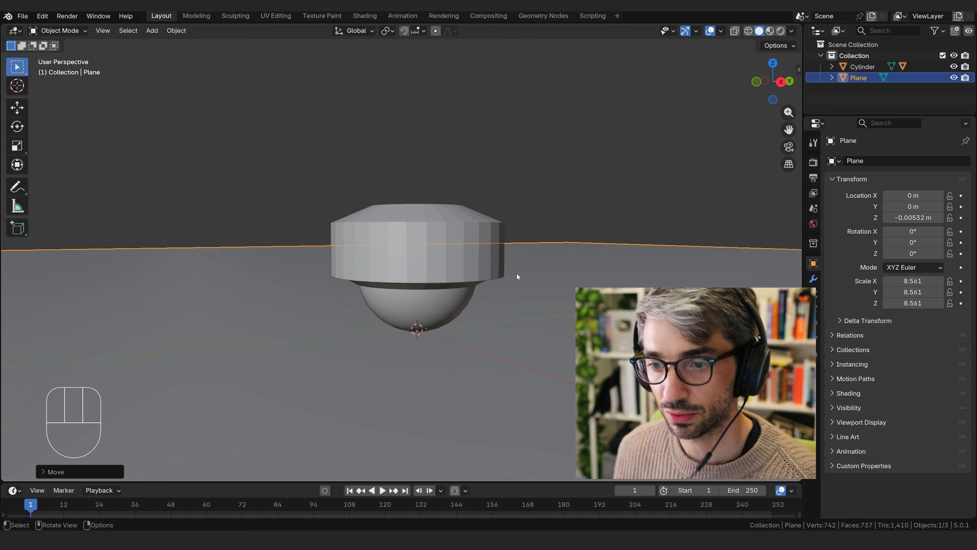
pyautogui.moveTo(516, 273); pyautogui.dragTo(348, 304, button='middle')
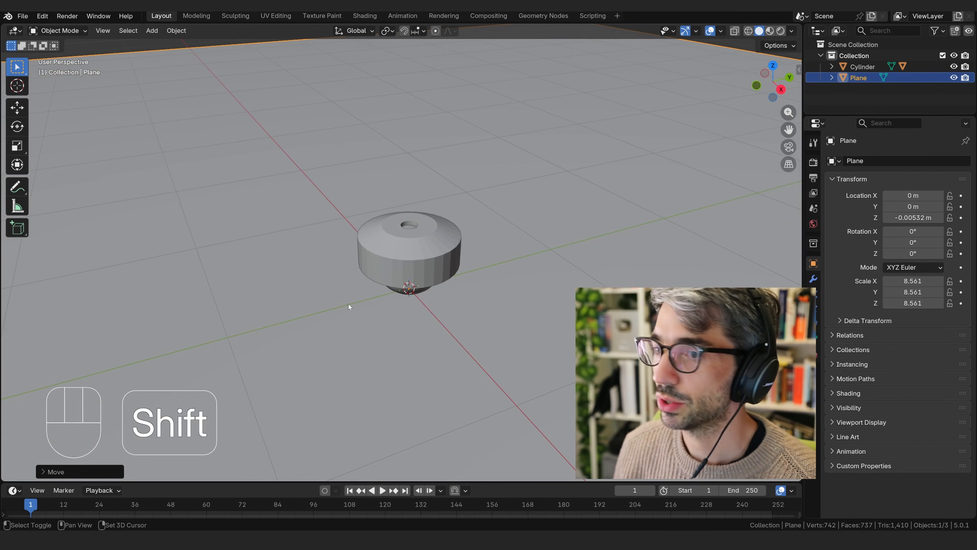
# Add a camera and move it away from the housing to about X -0.42 m, Y -1.11 m, Z 0.88 m.
pyautogui.hotkey('shift', 'a')
pyautogui.click(309, 471)
pyautogui.press('g')
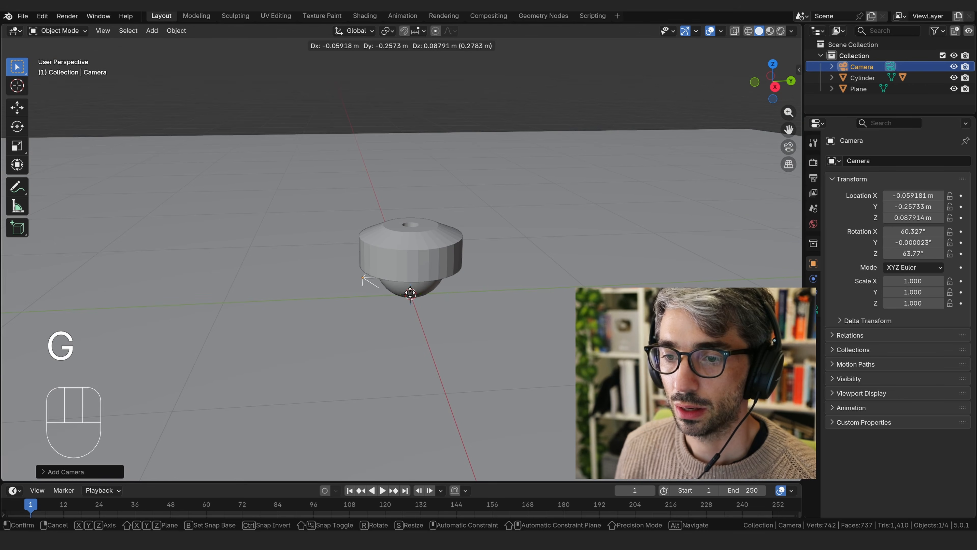
pyautogui.click(258, 147)
pyautogui.moveTo(257, 147); pyautogui.dragTo(406, 219, button='middle')
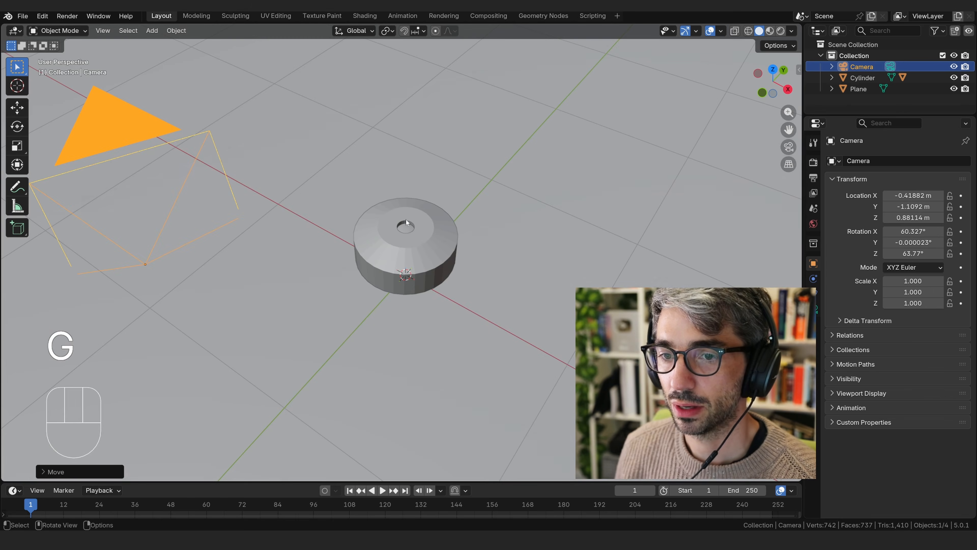
# Look through the camera, lock it to the view and frame the housing centrally from about X 1.35 m, Y -1.30 m, Z 0.90 m.
pyautogui.press('KP_0')
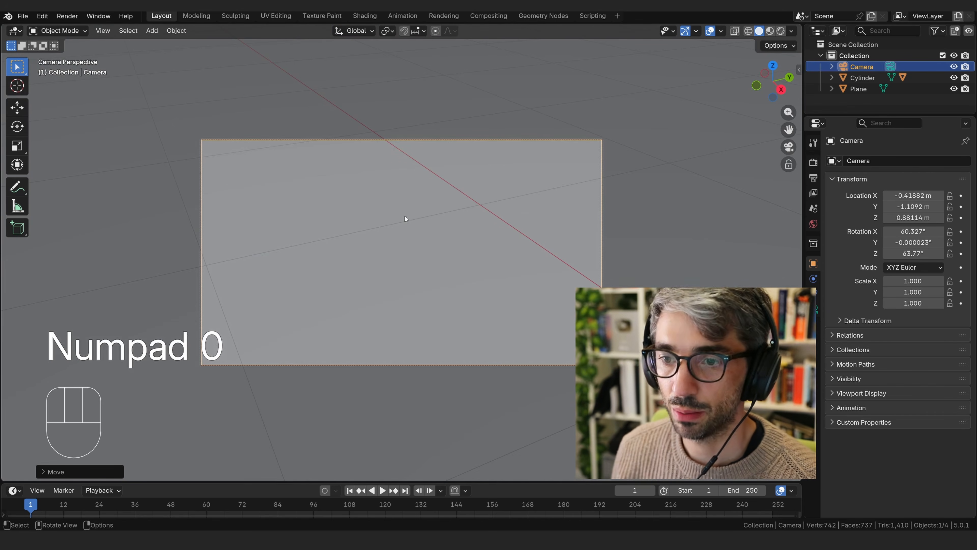
pyautogui.click(789, 165)
pyautogui.moveTo(453, 243); pyautogui.dragTo(465, 239, button='middle')
pyautogui.scroll(-6, 466, 239)
pyautogui.moveTo(599, 275); pyautogui.dragTo(596, 235, button='middle')
pyautogui.keyDown('shift'); pyautogui.moveTo(568, 215); pyautogui.dragTo(462, 231, button='middle'); pyautogui.keyUp('shift')
pyautogui.scroll(1, 462, 273)
pyautogui.moveTo(463, 273); pyautogui.dragTo(510, 240, button='middle')
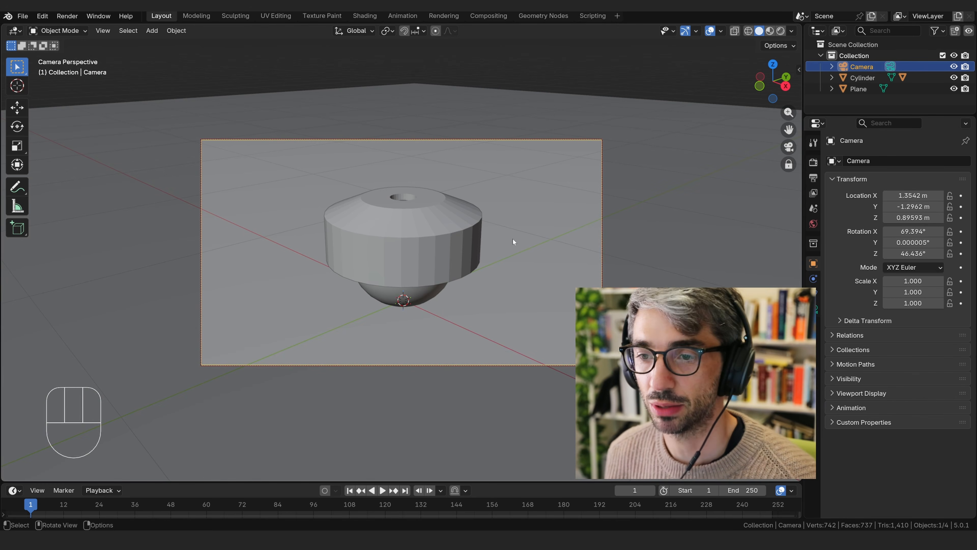
pyautogui.scroll(3, 563, 317)
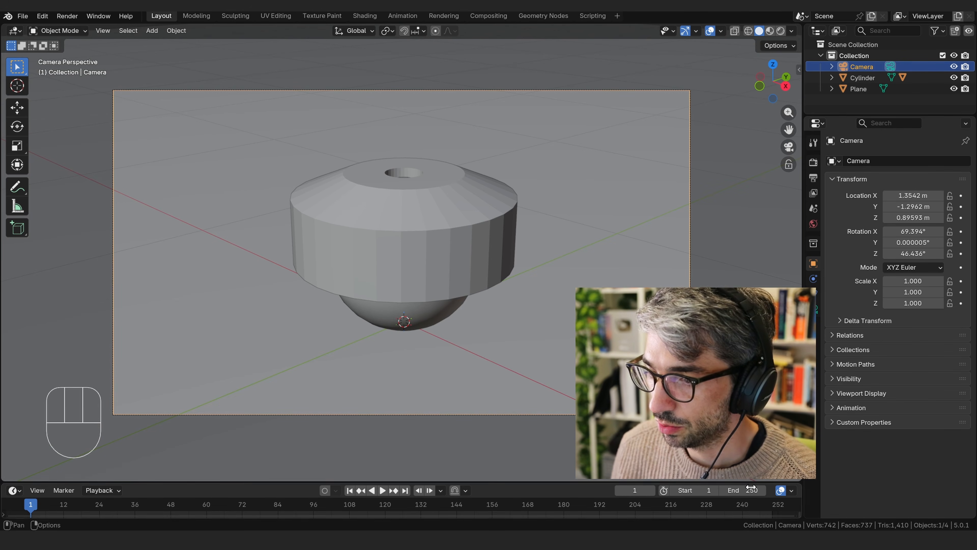
# Switch to the Poly Haven website in the browser and browse its HDRI library.
pyautogui.moveTo(0, 49); pyautogui.dragTo(486, 8)
pyautogui.moveTo(609, 45)
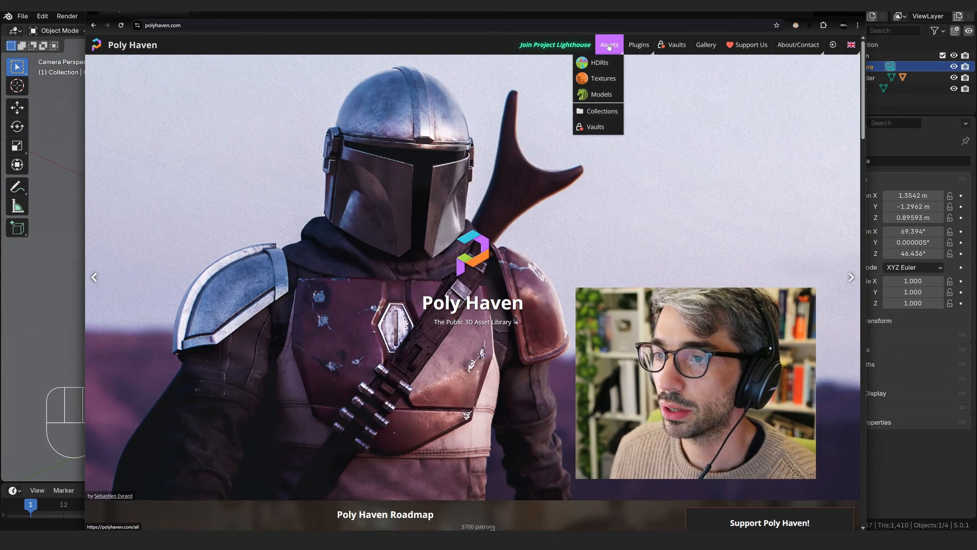
pyautogui.click(598, 62)
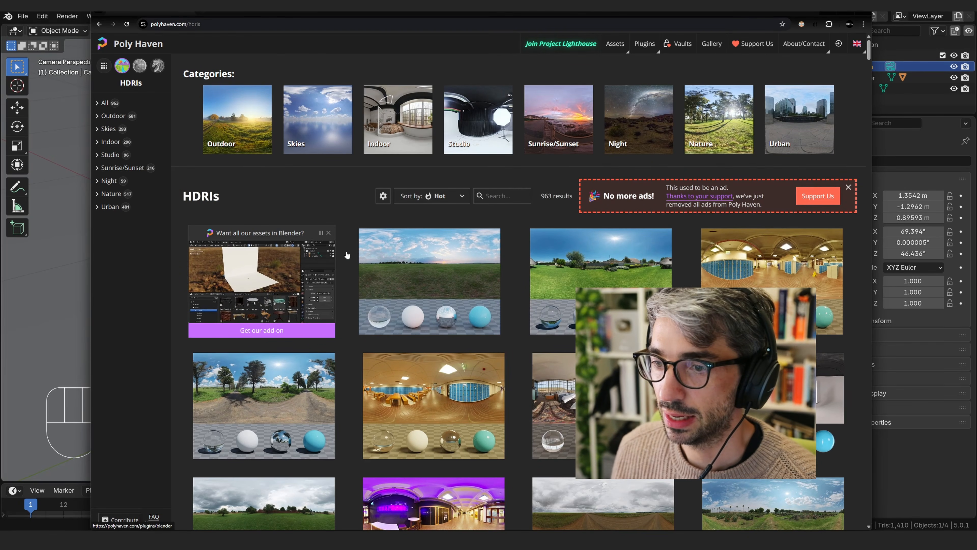
pyautogui.scroll(-3, 559, 376)
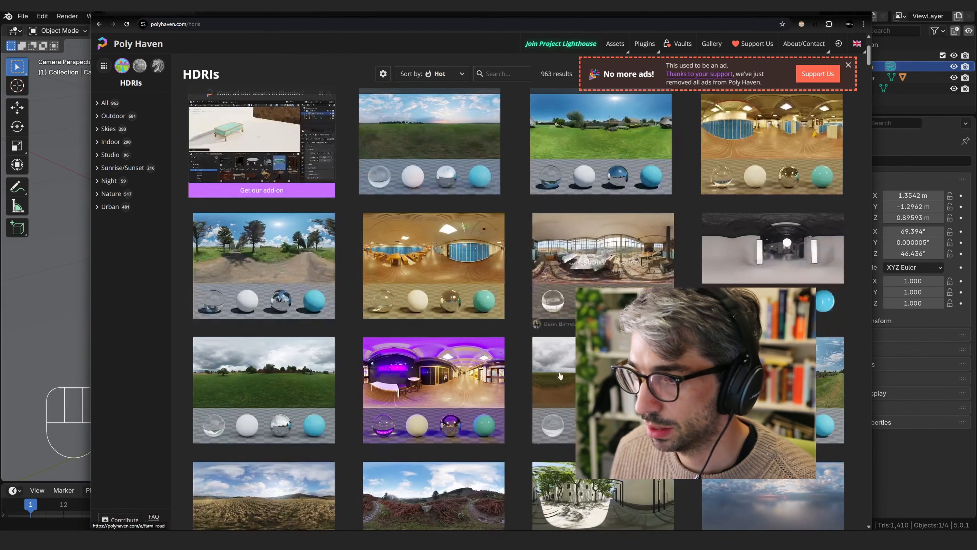
pyautogui.click(771, 139)
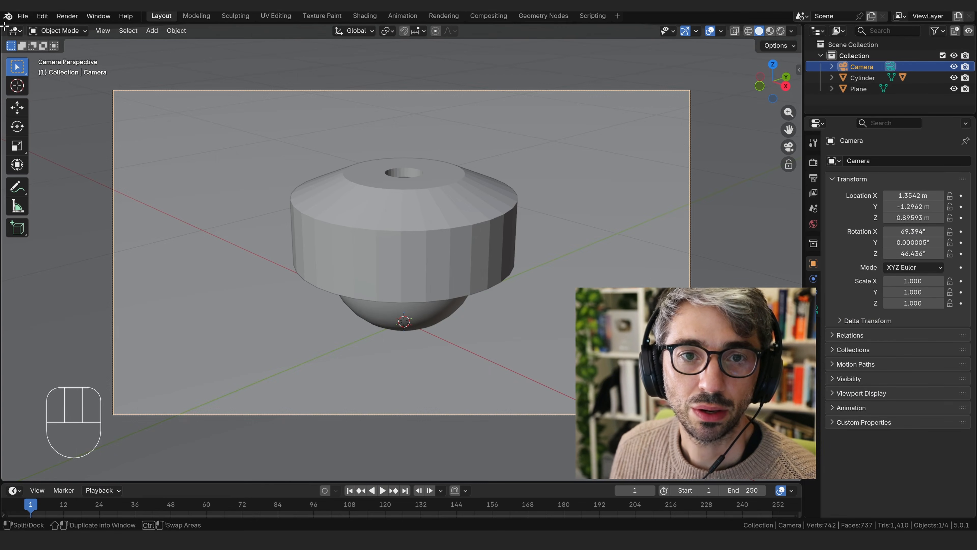
pyautogui.moveTo(4, 26); pyautogui.dragTo(5, 26)
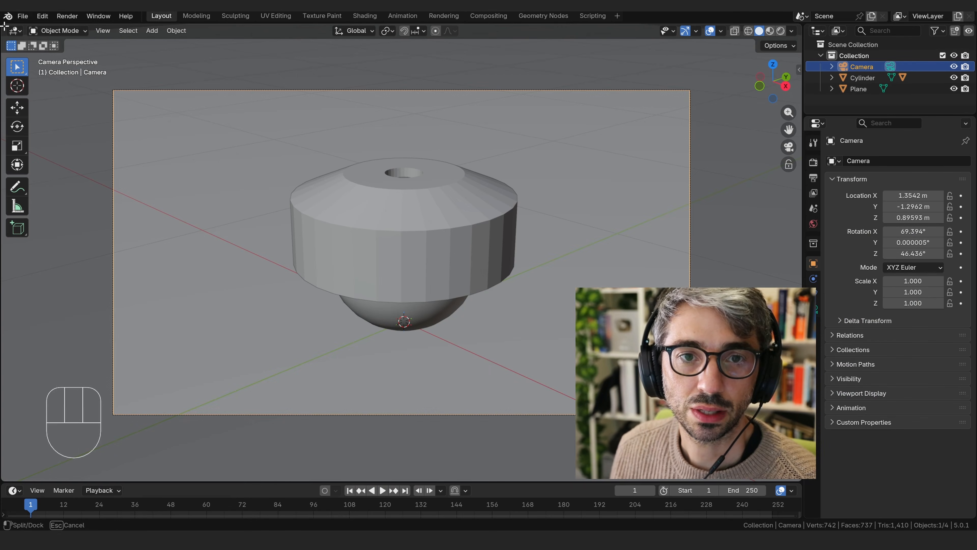
pyautogui.rightClick(4, 27)
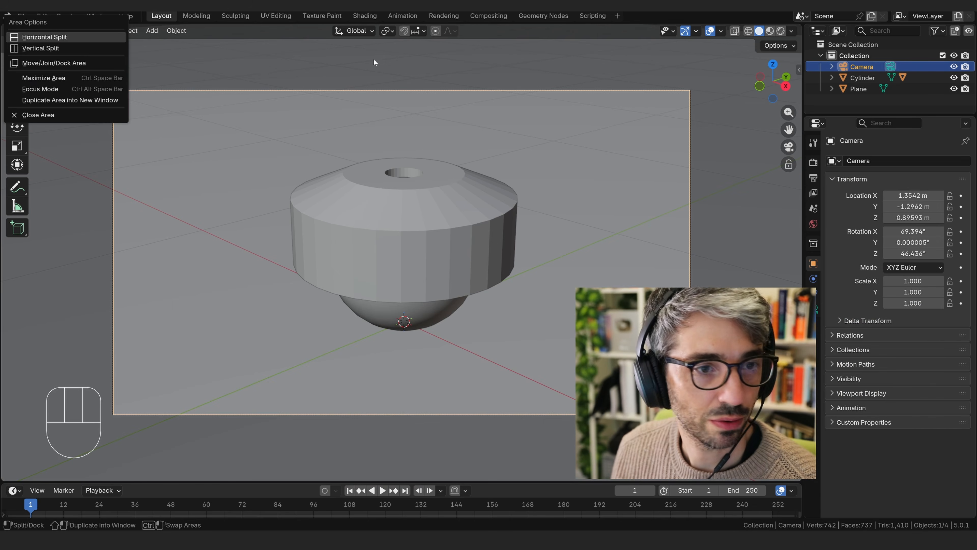
pyautogui.click(312, 59)
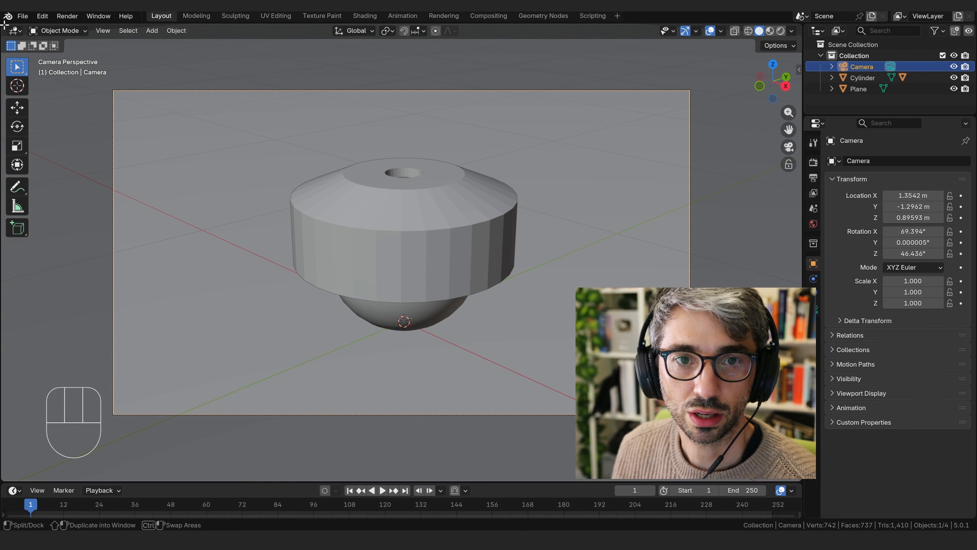
# Split the 3D viewport into two side-by-side areas and change the left area to the Shader Editor.
pyautogui.moveTo(4, 24); pyautogui.dragTo(426, 47)
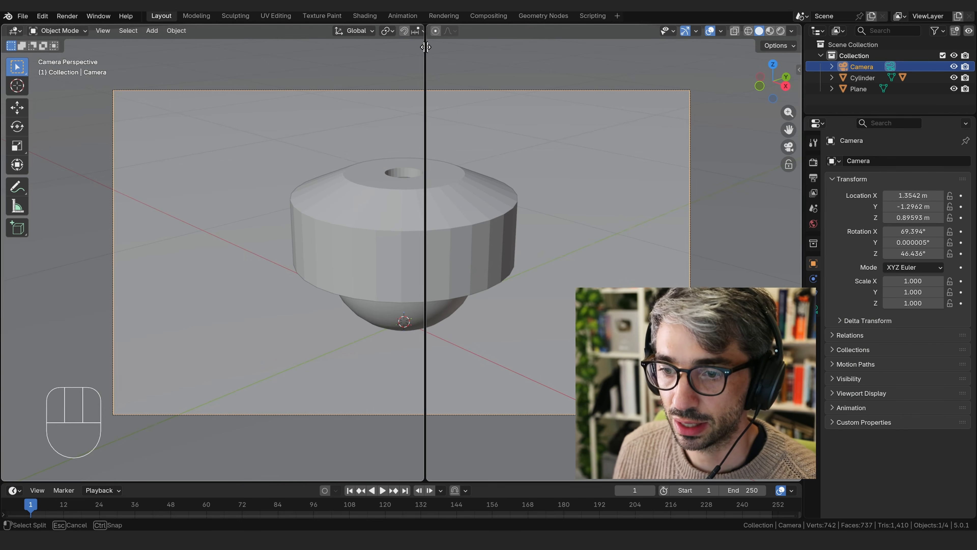
pyautogui.click(402, 47)
pyautogui.click(15, 31)
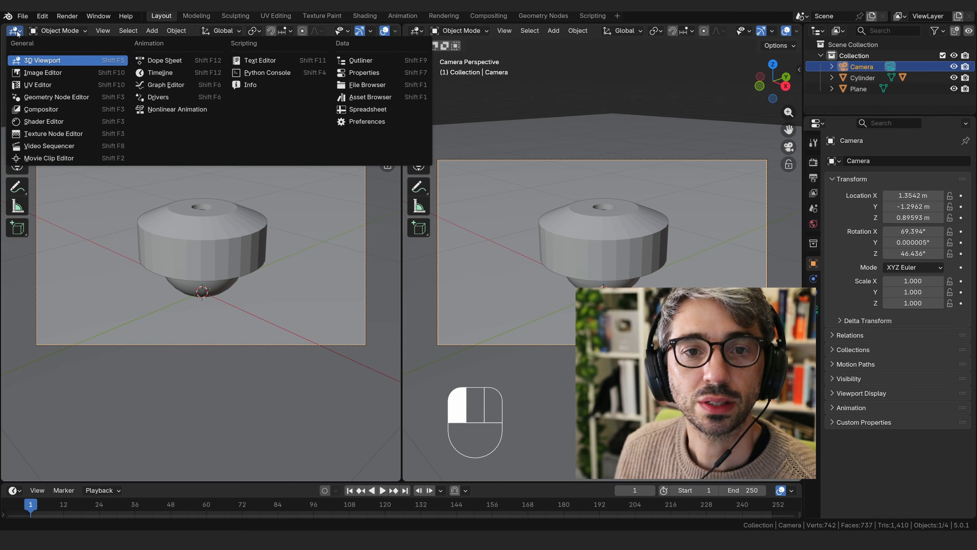
pyautogui.click(43, 121)
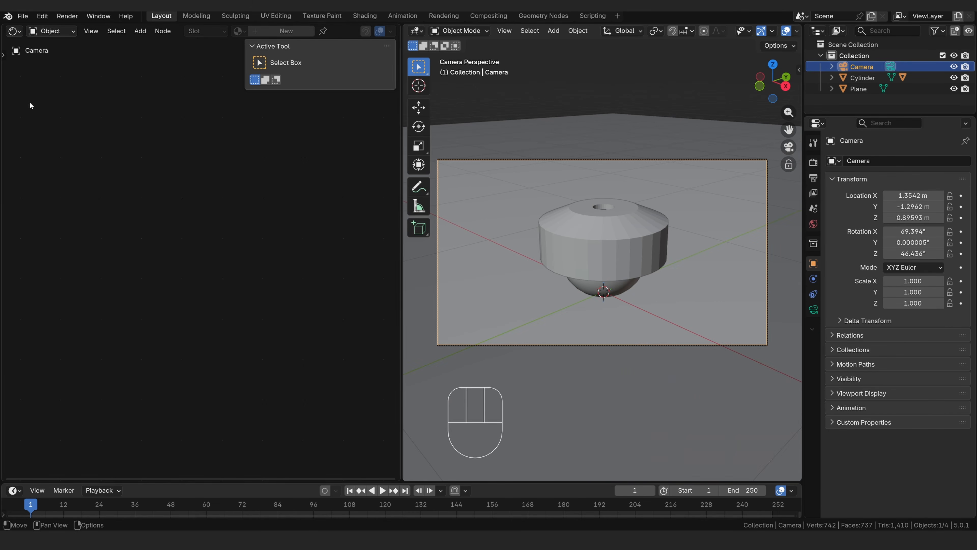
# Switch the Shader Editor from object to World shading and bring the Background node into view.
pyautogui.moveTo(52, 31); pyautogui.dragTo(49, 71)
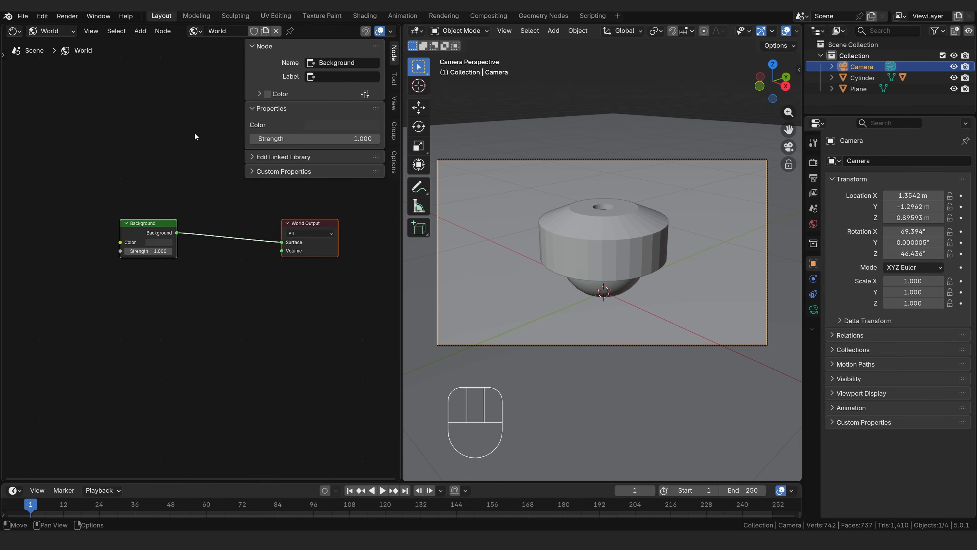
pyautogui.keyDown('ctrl'); pyautogui.scroll(2, 131, 181); pyautogui.keyUp('ctrl')
pyautogui.scroll(1, 170, 181)
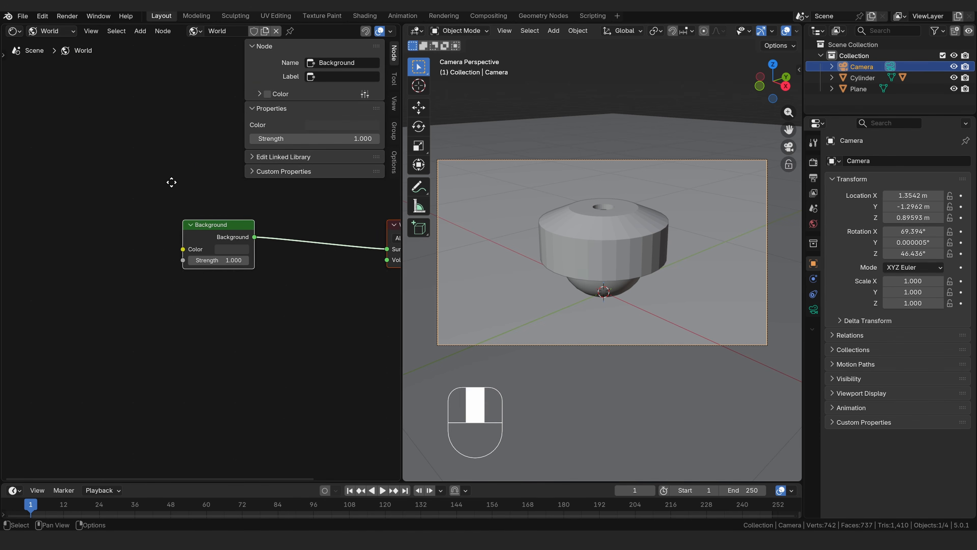
pyautogui.moveTo(36, 31); pyautogui.dragTo(31, 21)
pyautogui.click(140, 30)
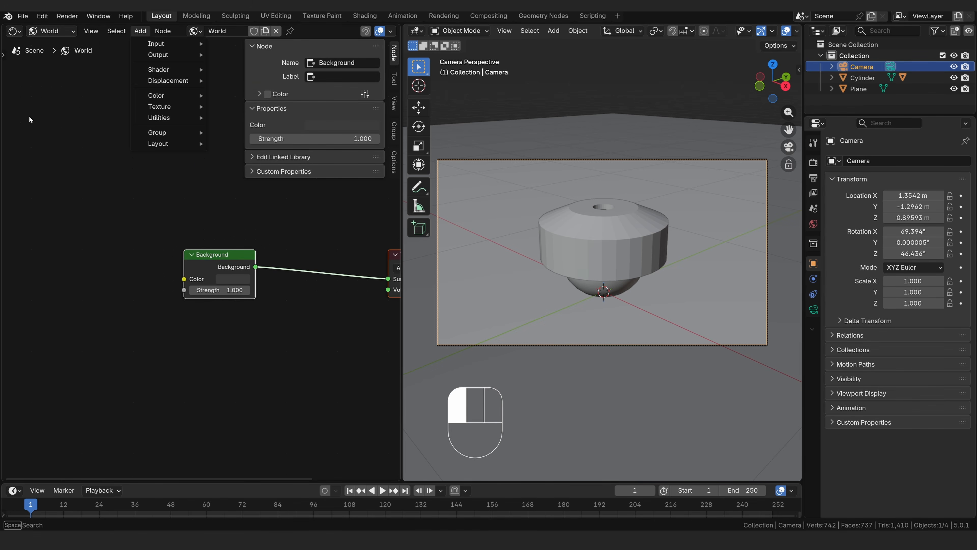
pyautogui.click(56, 40)
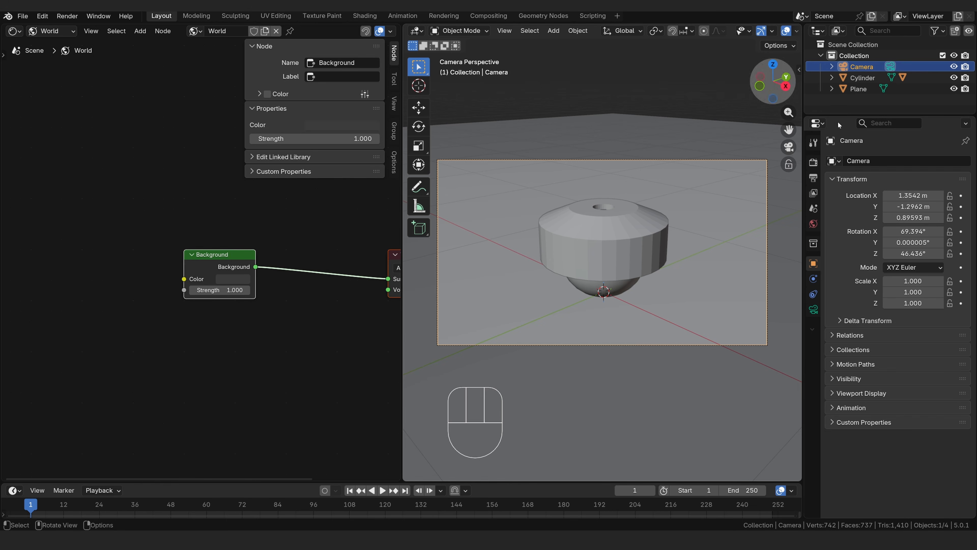
# Keep the Shader Editor on World shading and add an Environment Texture node beside the Background node.
pyautogui.click(51, 31)
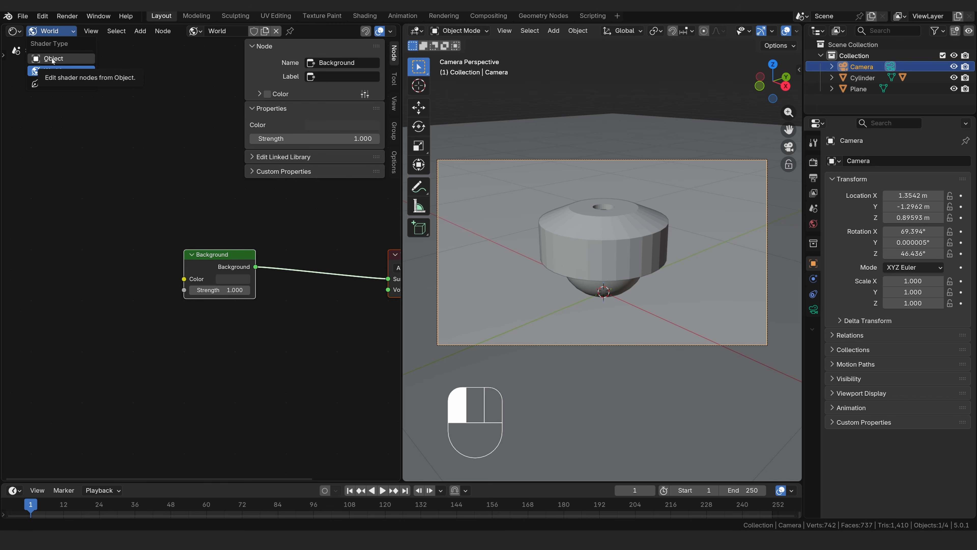
pyautogui.click(56, 71)
pyautogui.moveTo(154, 231); pyautogui.dragTo(222, 264, button='middle')
pyautogui.hotkey('shift', 'a')
pyautogui.write('en')
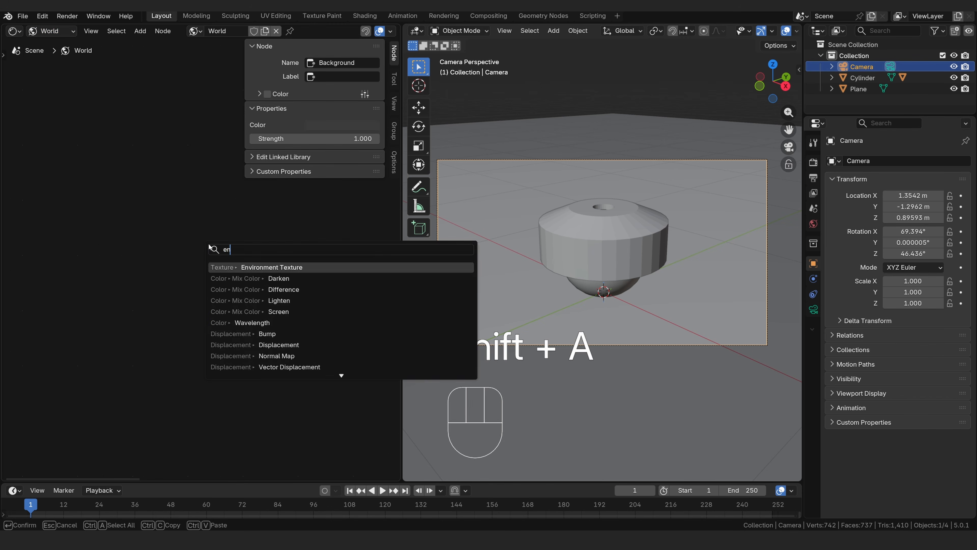
pyautogui.press('Return')
pyautogui.click(88, 252)
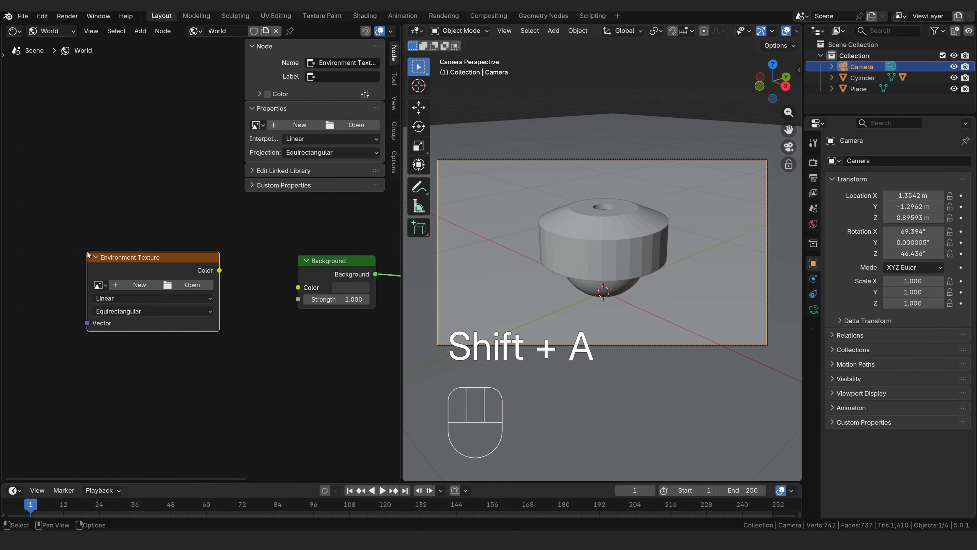
# Load newman_locker_room_4k.exr into the Environment Texture node and connect its Color output to the Background node's Color input.
pyautogui.click(195, 286)
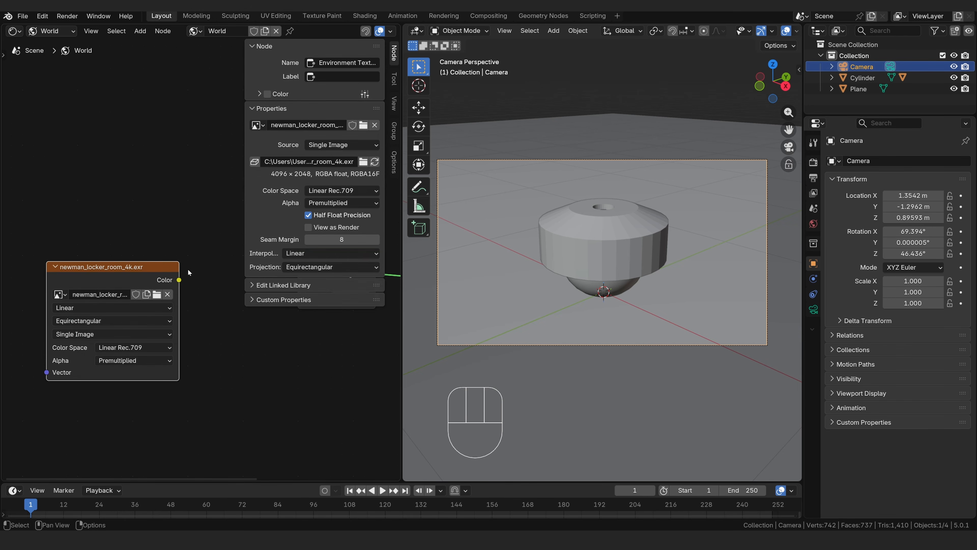
pyautogui.press('n')
pyautogui.moveTo(179, 280); pyautogui.dragTo(250, 202)
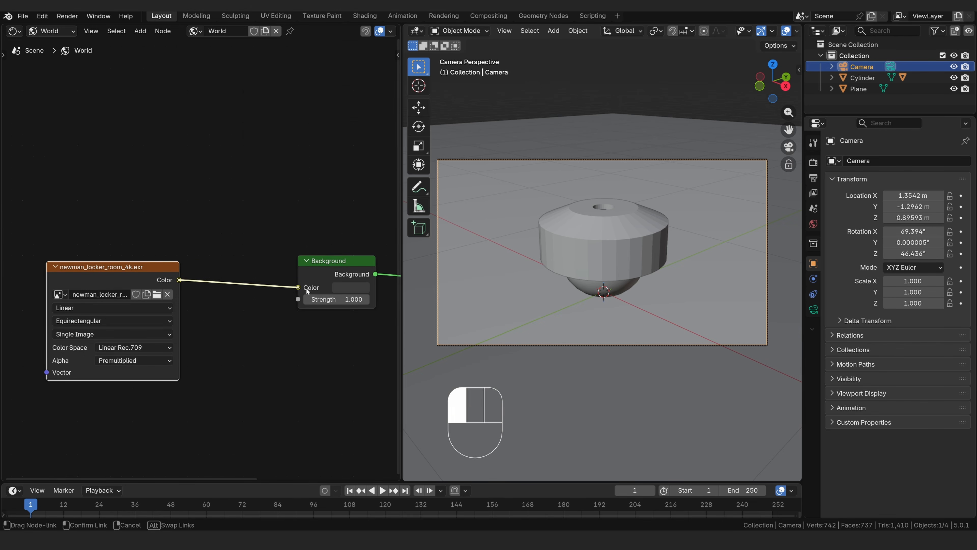
pyautogui.moveTo(306, 287); pyautogui.dragTo(306, 287)
pyautogui.moveTo(114, 276); pyautogui.dragTo(176, 271)
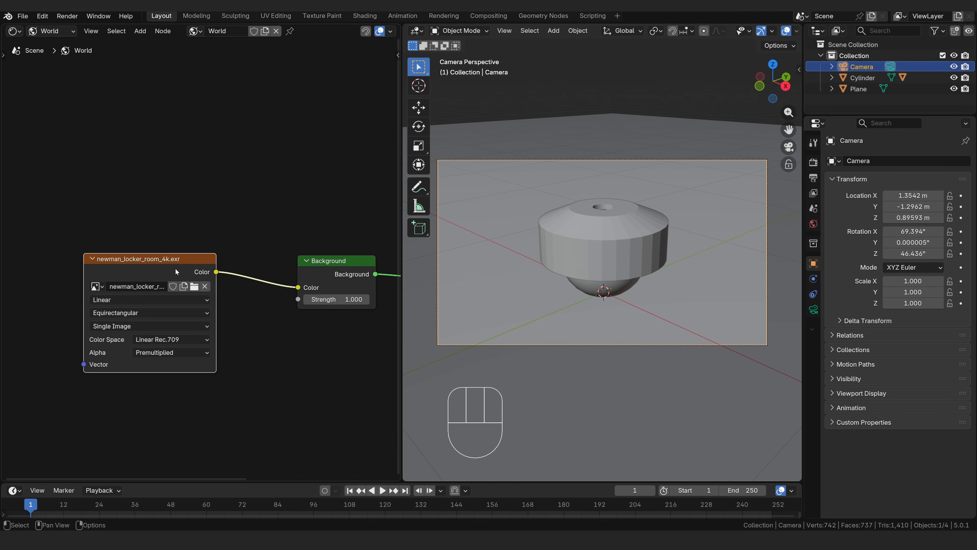
# Switch the viewport to Rendered shading, return to the camera view and enable Raytracing for EEVEE.
pyautogui.moveTo(790, 31); pyautogui.dragTo(630, 36, button='middle')
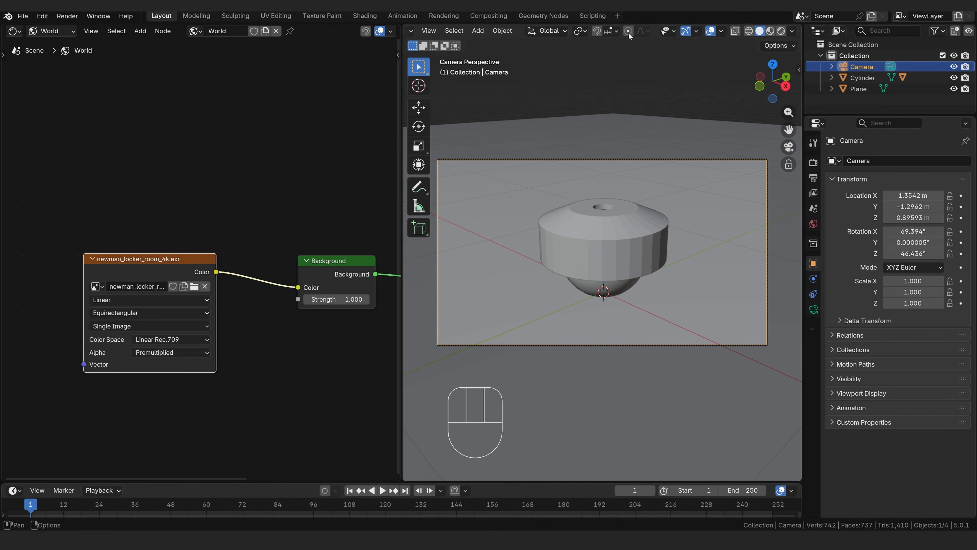
pyautogui.click(780, 31)
pyautogui.press('q')
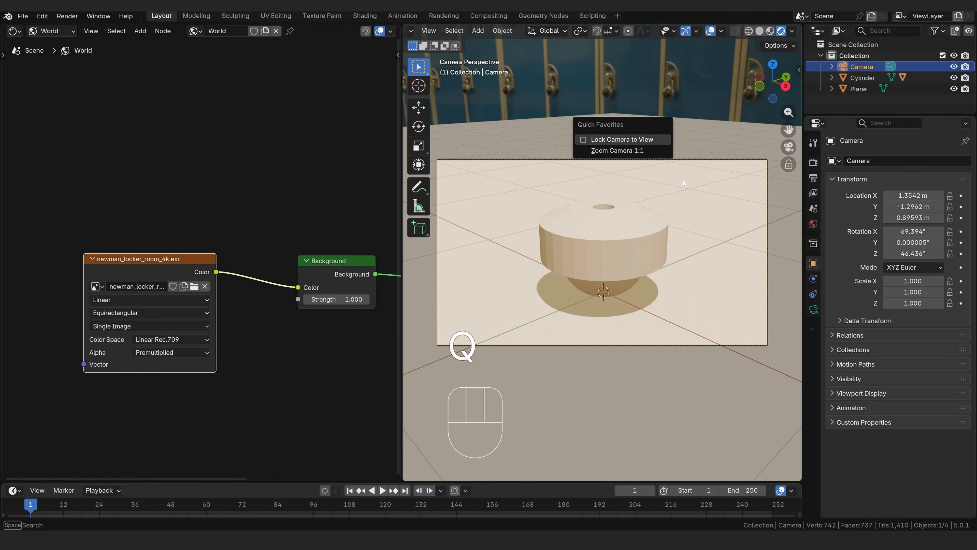
pyautogui.moveTo(661, 189); pyautogui.dragTo(648, 308, button='middle')
pyautogui.press('KP_0')
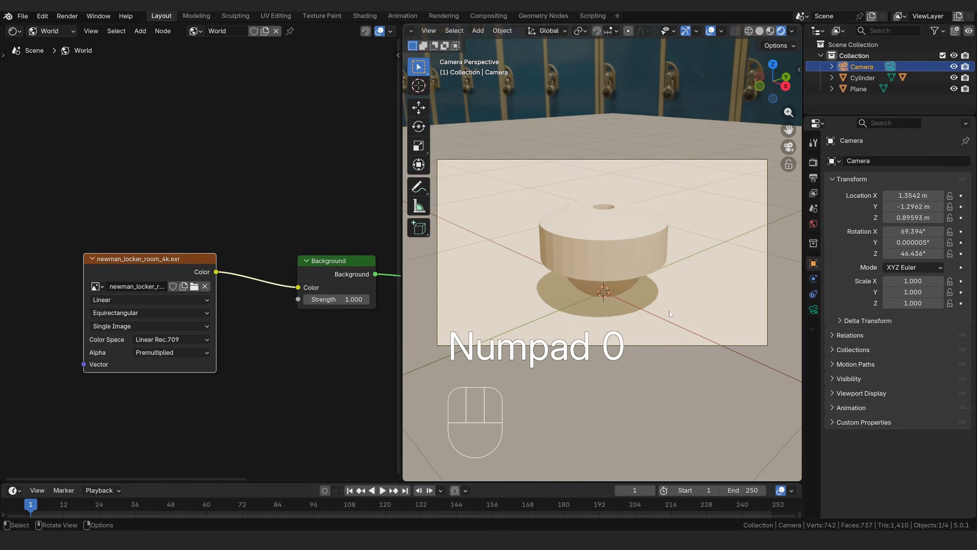
pyautogui.click(812, 162)
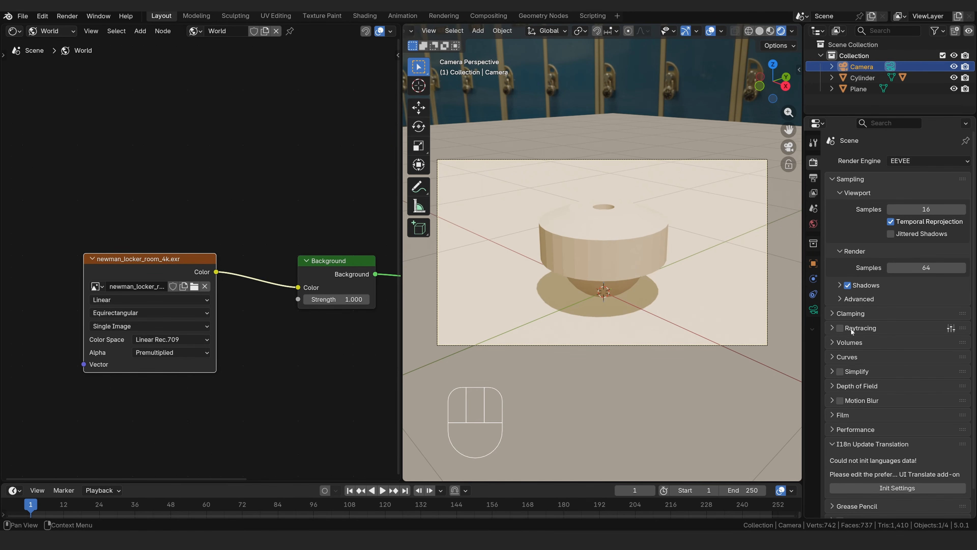
pyautogui.click(839, 328)
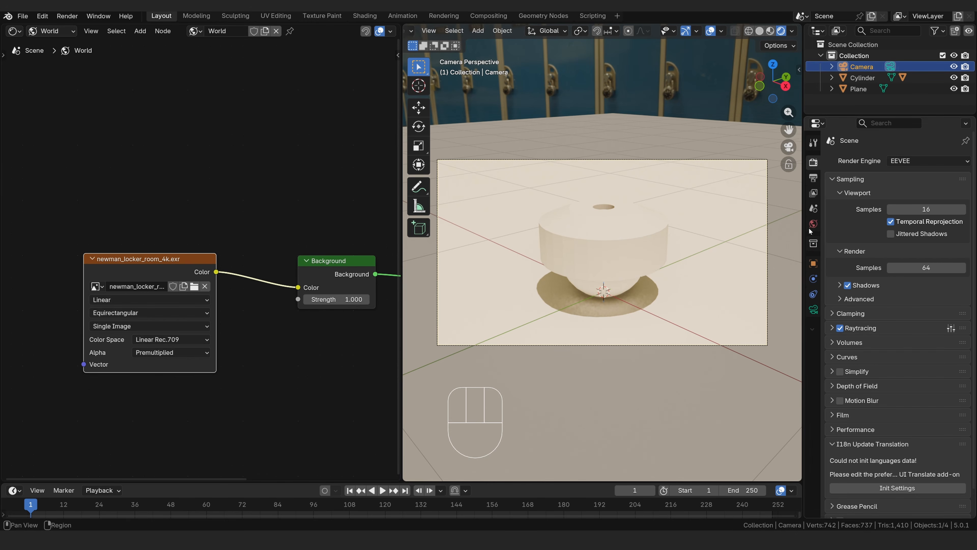
# Create a new material on the housing and name it metal.
pyautogui.click(613, 252)
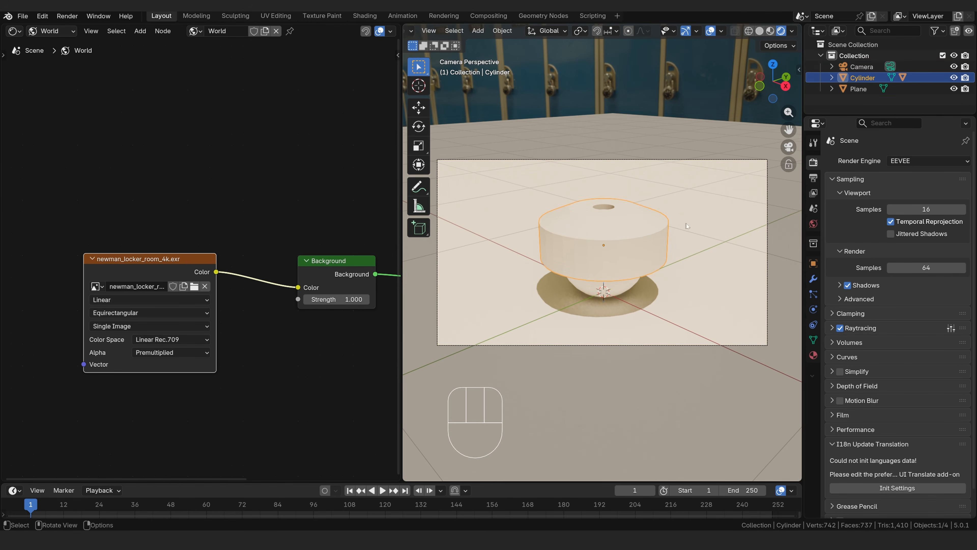
pyautogui.click(814, 354)
pyautogui.click(922, 208)
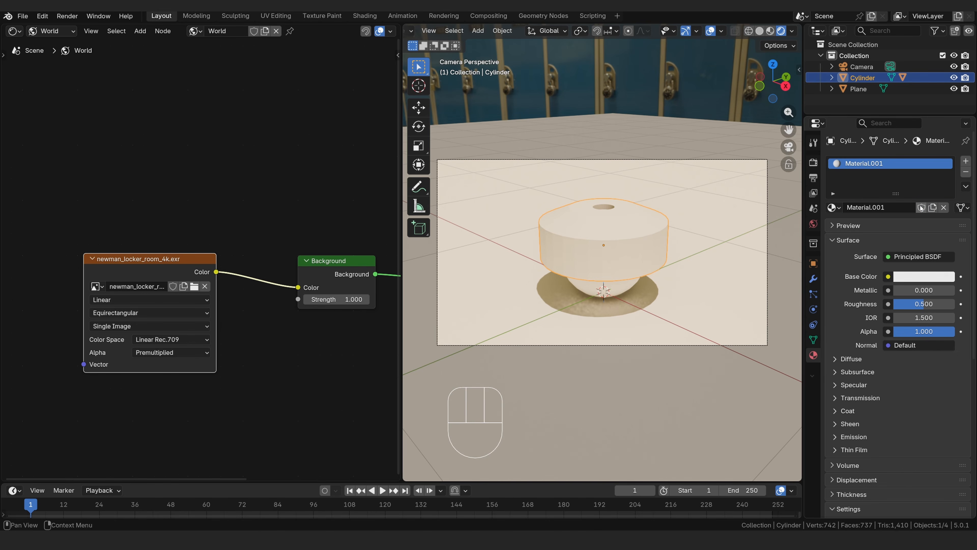
pyautogui.click(873, 207)
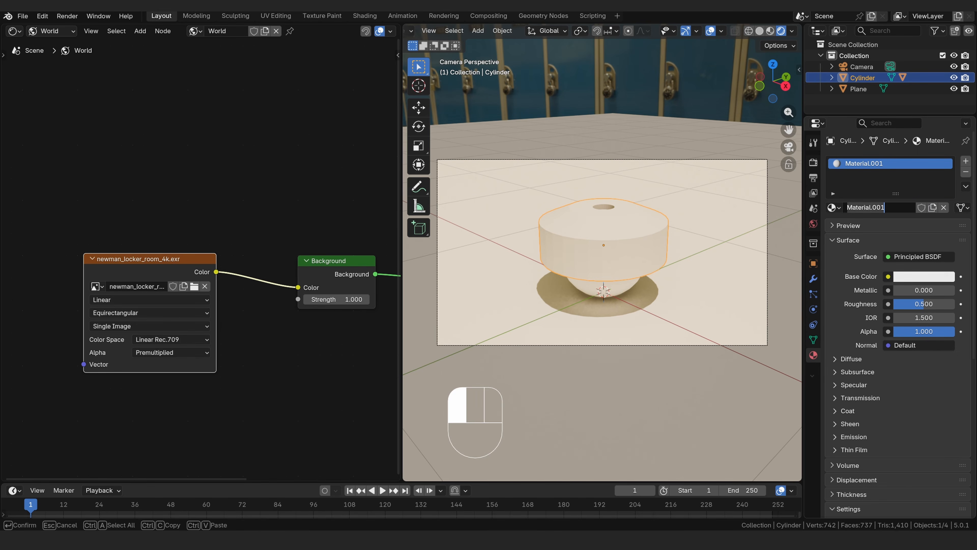
pyautogui.press('Return')
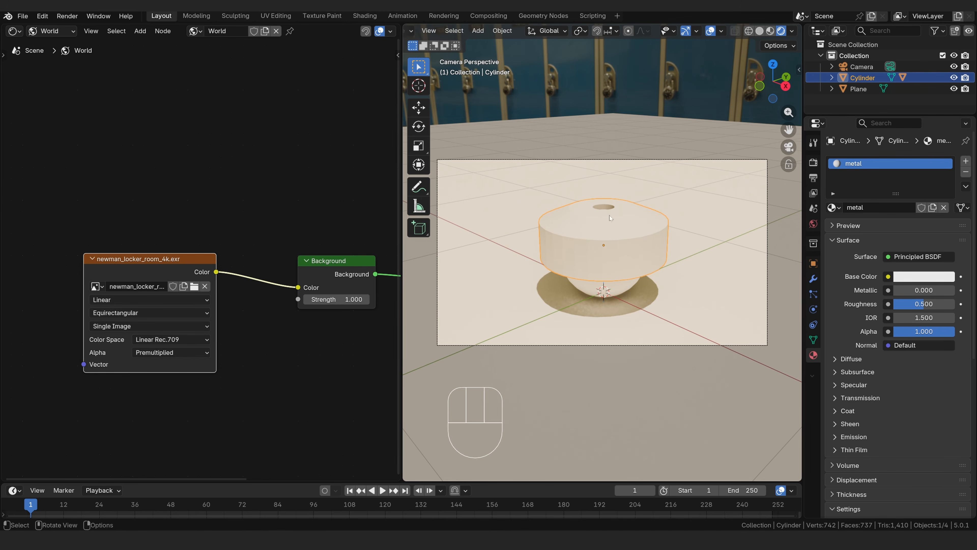
# In the object's shader, set the metal material's Metallic to 1, Roughness to about 0.107 and Base Color to mid grey.
pyautogui.moveTo(50, 31); pyautogui.dragTo(58, 59)
pyautogui.scroll(1, 220, 191)
pyautogui.click(220, 240)
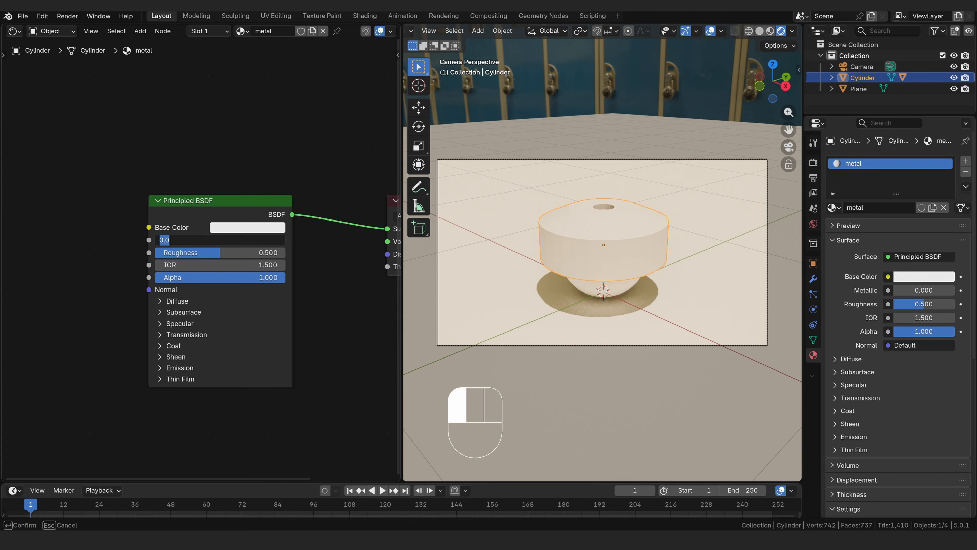
pyautogui.write('1')
pyautogui.press('Return')
pyautogui.moveTo(218, 253); pyautogui.dragTo(161, 253)
pyautogui.click(239, 230)
pyautogui.moveTo(323, 59); pyautogui.dragTo(323, 73)
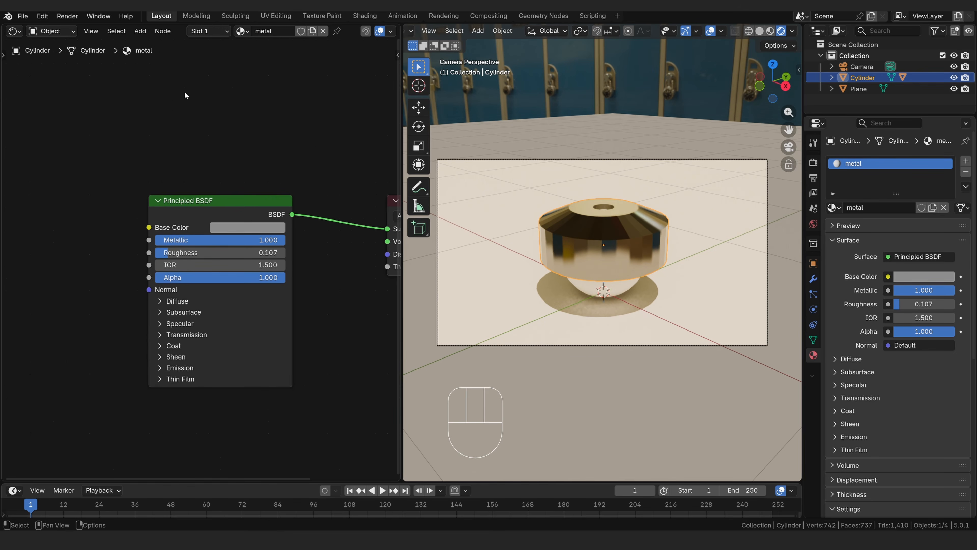
# Apply smooth shading to the housing.
pyautogui.rightClick(635, 233)
pyautogui.click(635, 233)
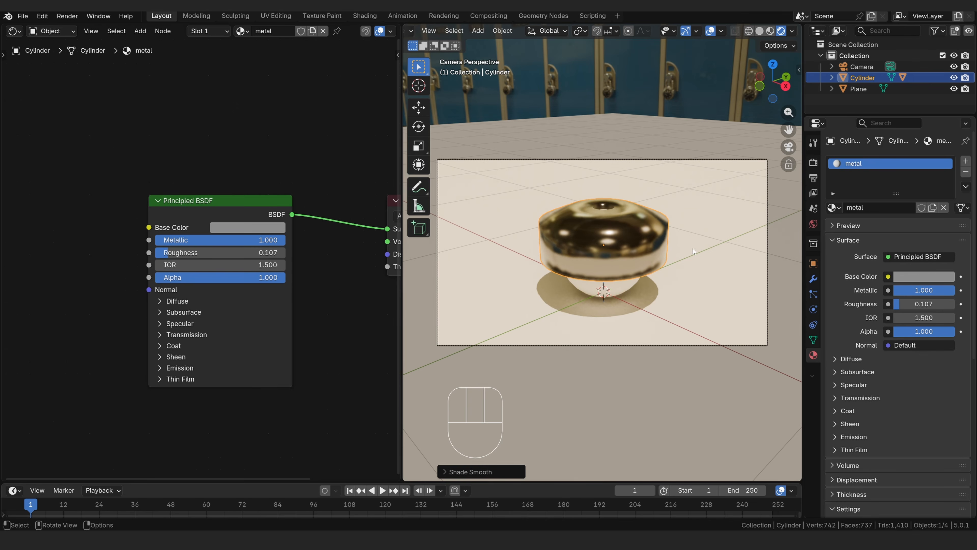
# Bevel the housing's lower and upper outer edge loops, top shoulder loop and hole rim by about 0.009 m with 2 segments.
pyautogui.press('Tab')
pyautogui.keyDown('alt'); pyautogui.click(605, 242); pyautogui.keyUp('alt')
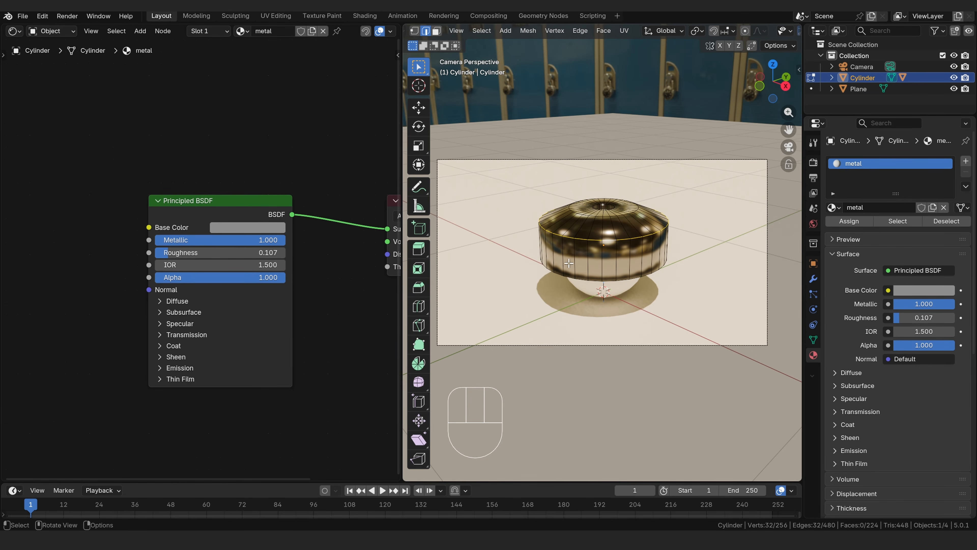
pyautogui.press('alt')
pyautogui.moveTo(662, 252); pyautogui.dragTo(600, 273, button='middle')
pyautogui.scroll(3, 600, 273)
pyautogui.keyDown('alt'); pyautogui.click(594, 274); pyautogui.keyUp('alt')
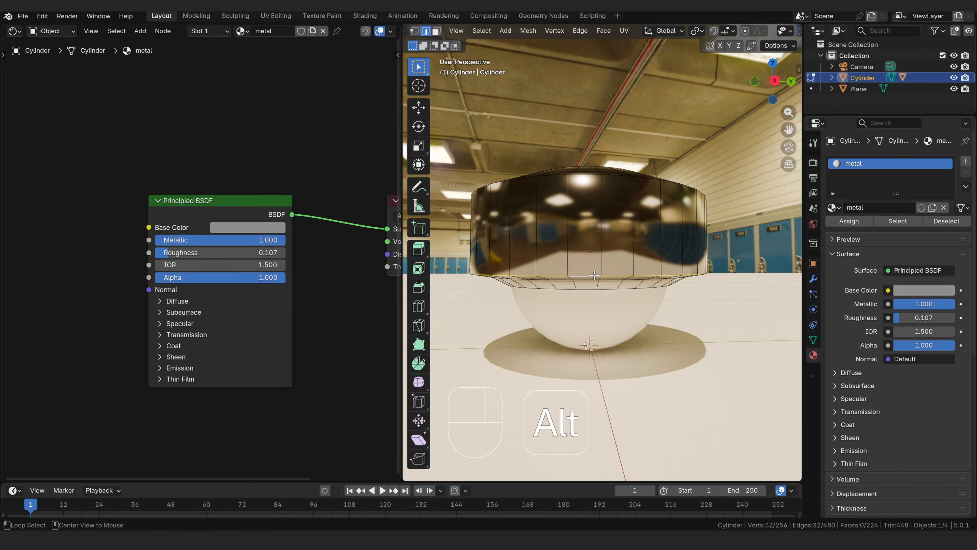
pyautogui.keyDown('alt'); pyautogui.keyDown('shift'); pyautogui.click(600, 175); pyautogui.keyUp('shift'); pyautogui.keyUp('alt')
pyautogui.scroll(3, 610, 262)
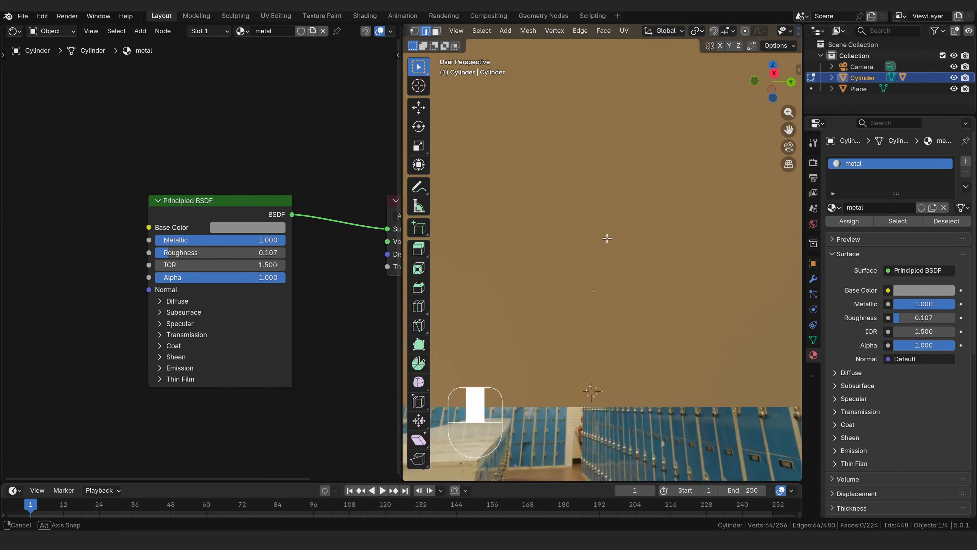
pyautogui.scroll(-3, 606, 236)
pyautogui.moveTo(606, 235); pyautogui.dragTo(610, 193, button='middle')
pyautogui.press('shift')
pyautogui.keyDown('alt'); pyautogui.keyDown('shift'); pyautogui.click(598, 242); pyautogui.keyUp('shift'); pyautogui.keyUp('alt')
pyautogui.keyDown('alt'); pyautogui.keyDown('shift'); pyautogui.click(610, 194); pyautogui.keyUp('shift'); pyautogui.keyUp('alt')
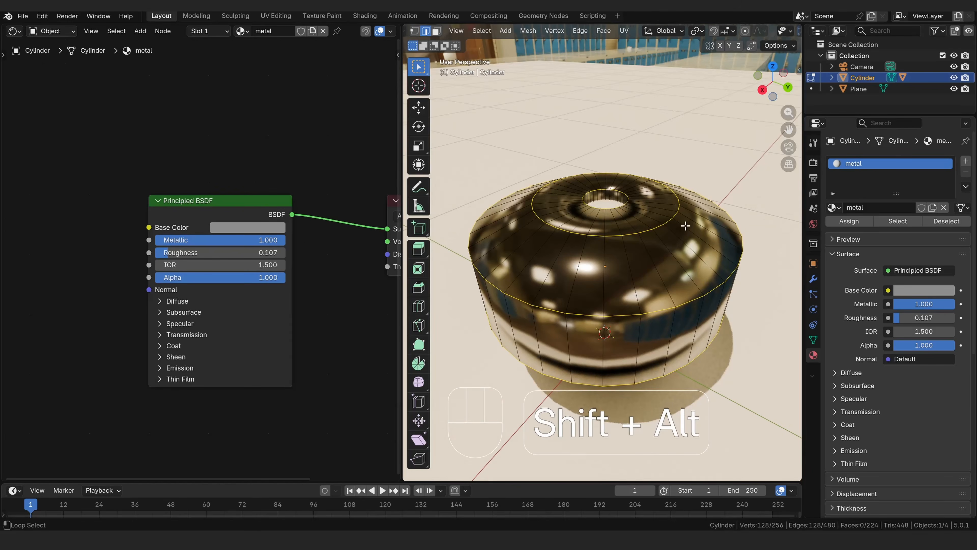
pyautogui.moveTo(685, 224); pyautogui.dragTo(697, 248, button='middle')
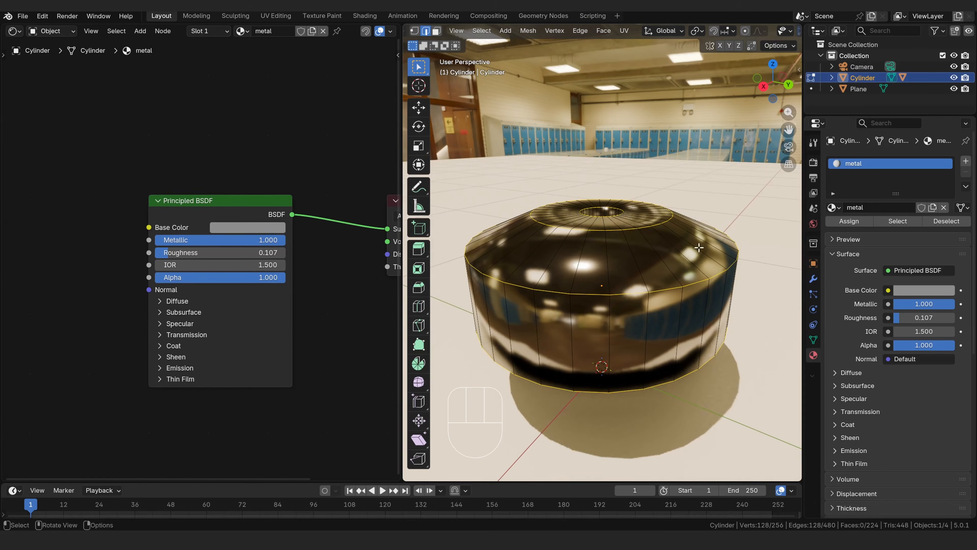
pyautogui.hotkey('ctrl', 'b')
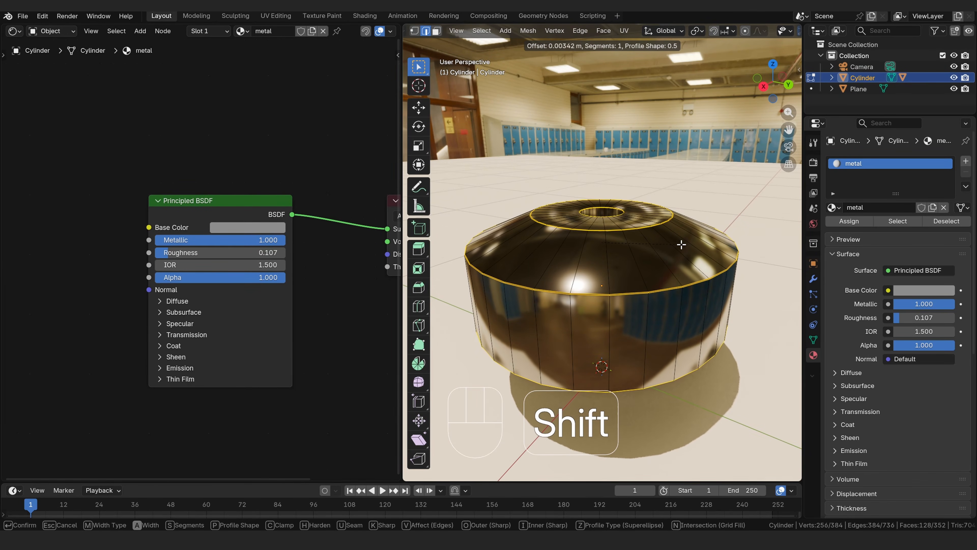
pyautogui.scroll(1, 694, 241)
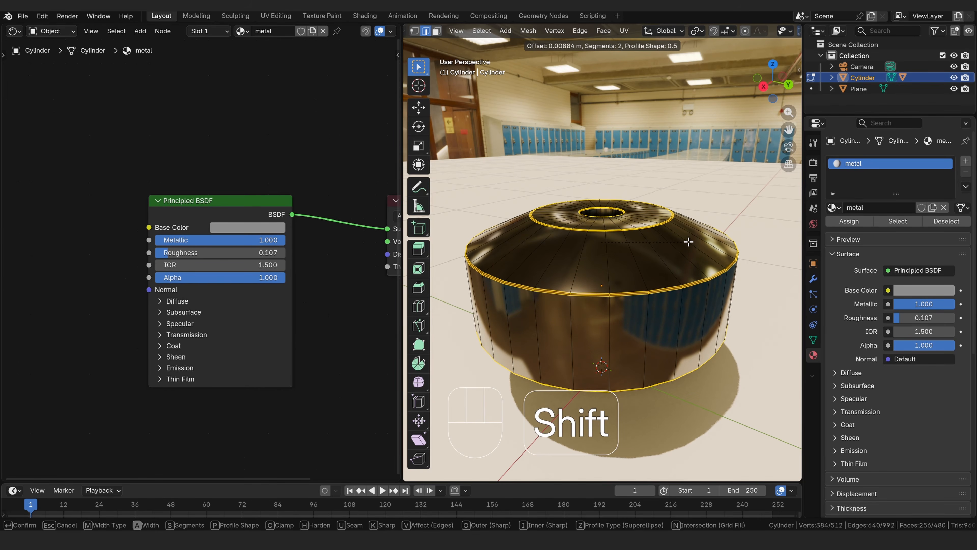
pyautogui.moveTo(689, 241); pyautogui.dragTo(639, 303, button='middle')
pyautogui.press('Tab')
# Select the ring of faces on the housing's side wall and add two evenly spaced horizontal loop cuts around it.
pyautogui.press('Tab')
pyautogui.scroll(-5, 639, 303)
pyautogui.moveTo(639, 303); pyautogui.dragTo(629, 297, button='middle')
pyautogui.press('3')
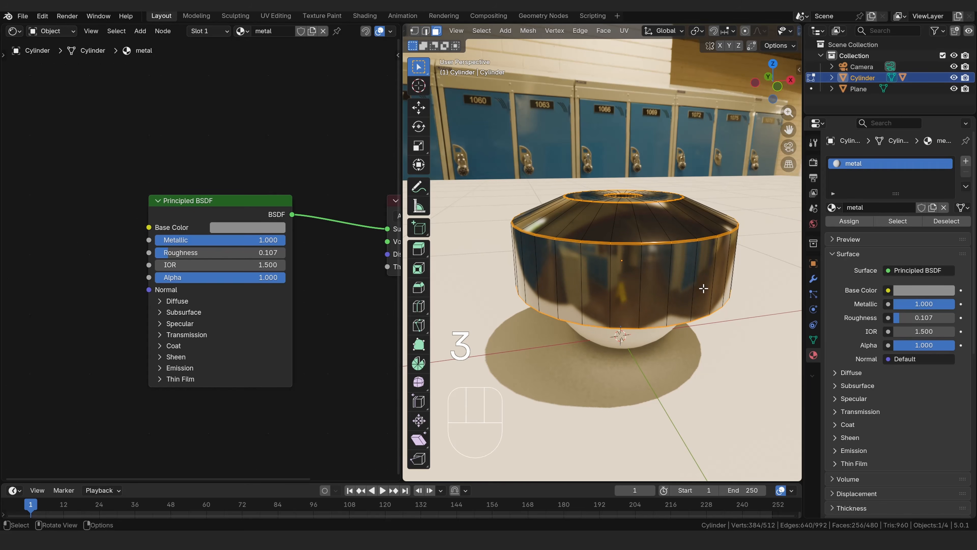
pyautogui.keyDown('alt'); pyautogui.click(641, 281); pyautogui.keyUp('alt')
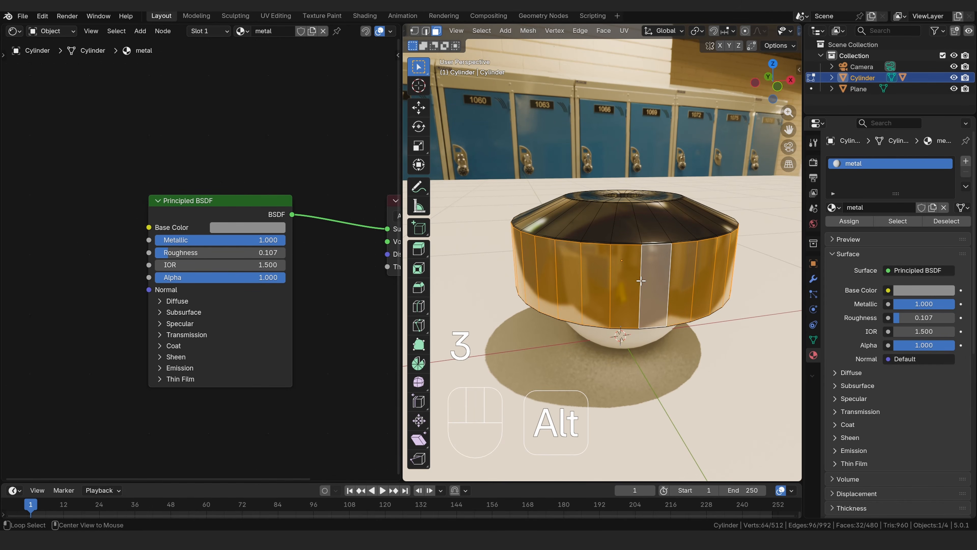
pyautogui.moveTo(594, 272); pyautogui.dragTo(704, 256, button='middle')
pyautogui.moveTo(708, 255)
pyautogui.mouseDown(button='middle')
pyautogui.moveTo(722, 253)
pyautogui.moveTo(703, 273)
pyautogui.mouseUp(button='middle')
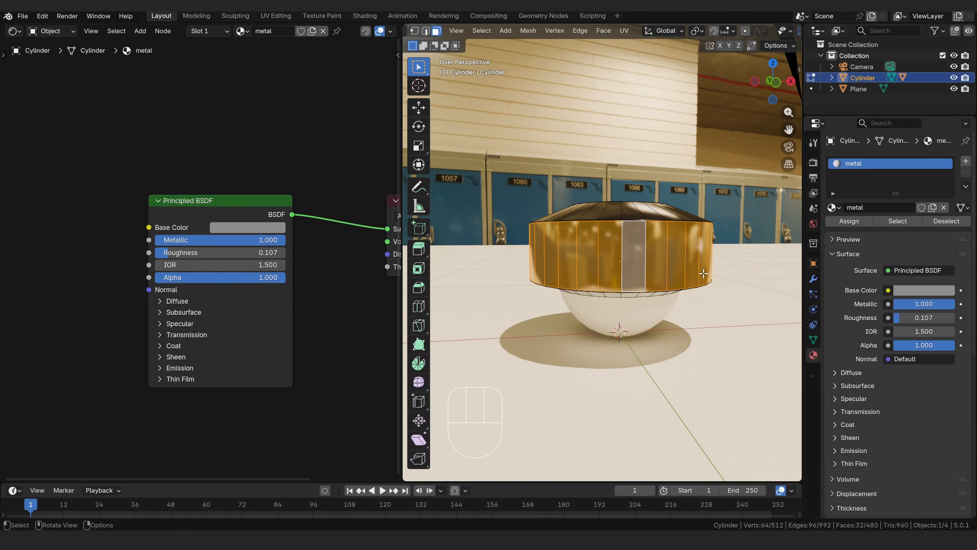
pyautogui.press('ctrl')
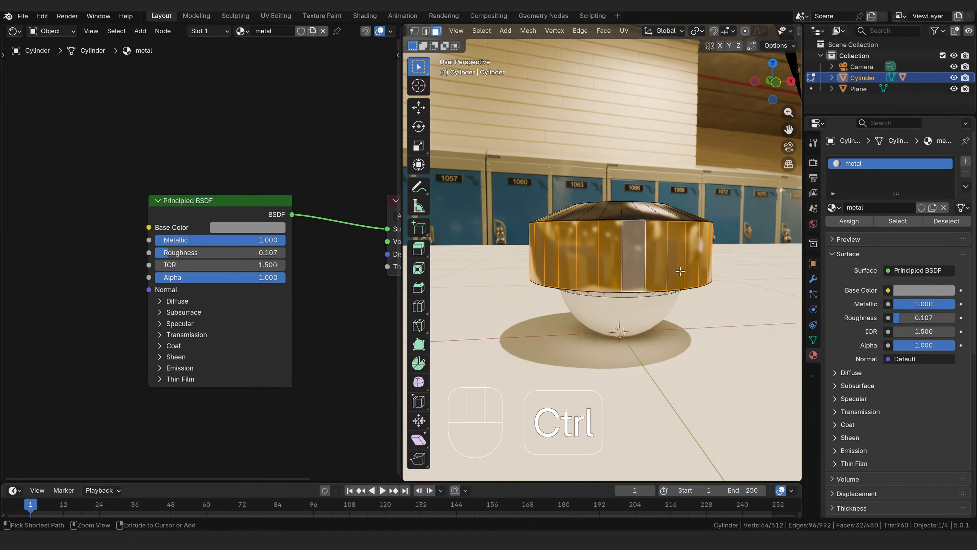
pyautogui.hotkey('ctrl', 'r')
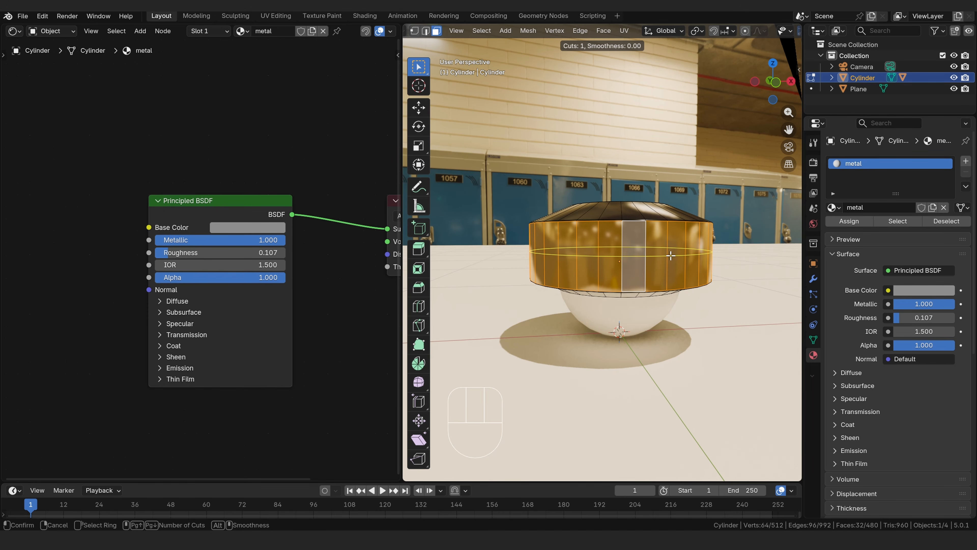
pyautogui.scroll(1, 664, 267)
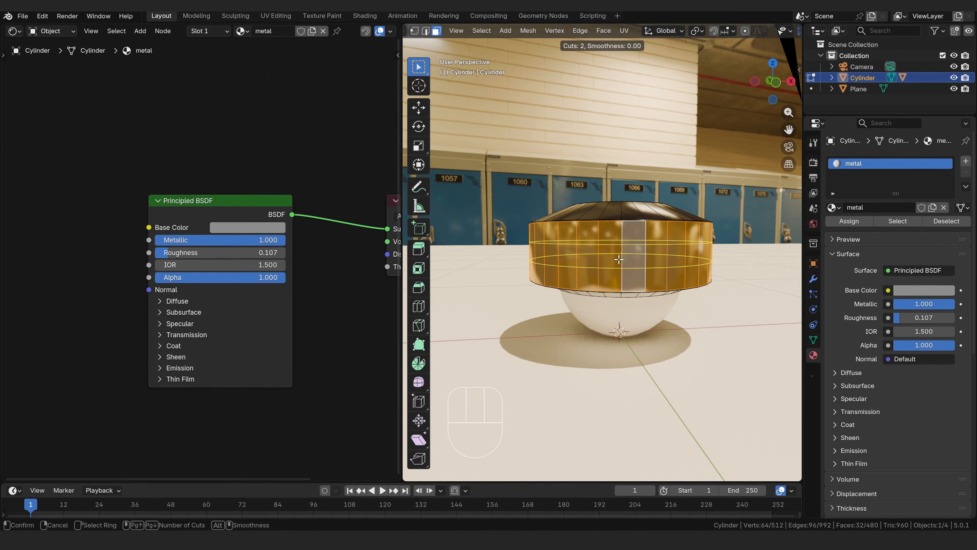
pyautogui.click(663, 254)
pyautogui.press('Escape')
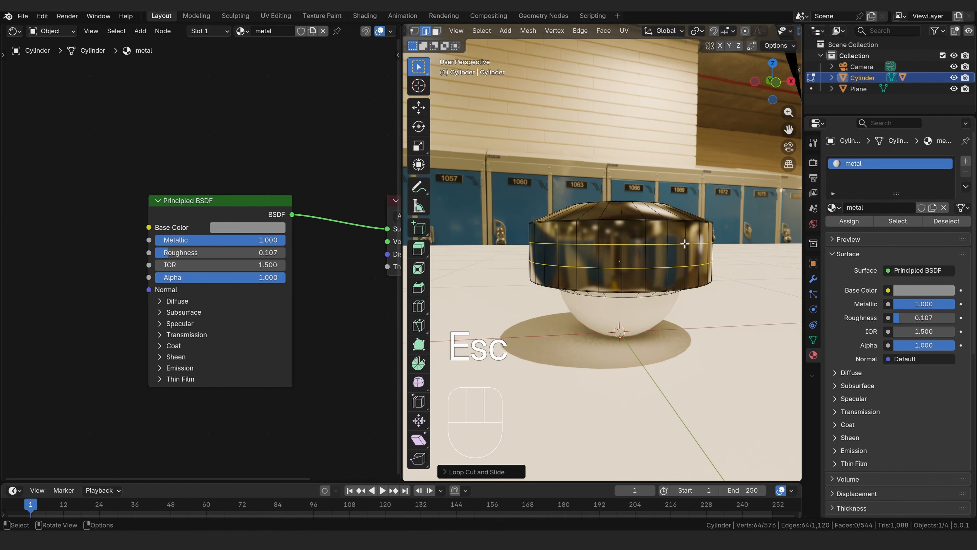
# Scale the two new side-wall loops by about 2.4 along Z towards the wall's upper and lower edges.
pyautogui.scroll(2, 677, 254)
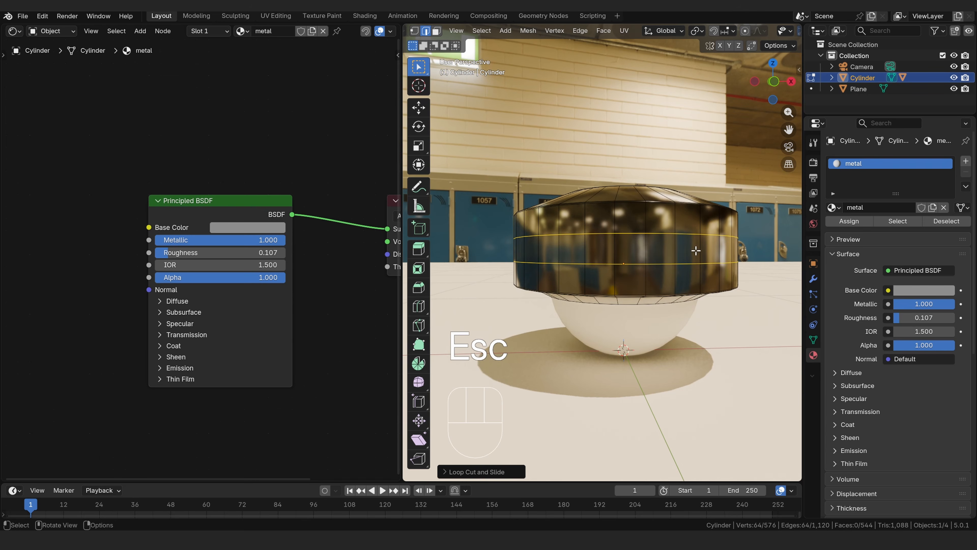
pyautogui.press('s')
pyautogui.press('z')
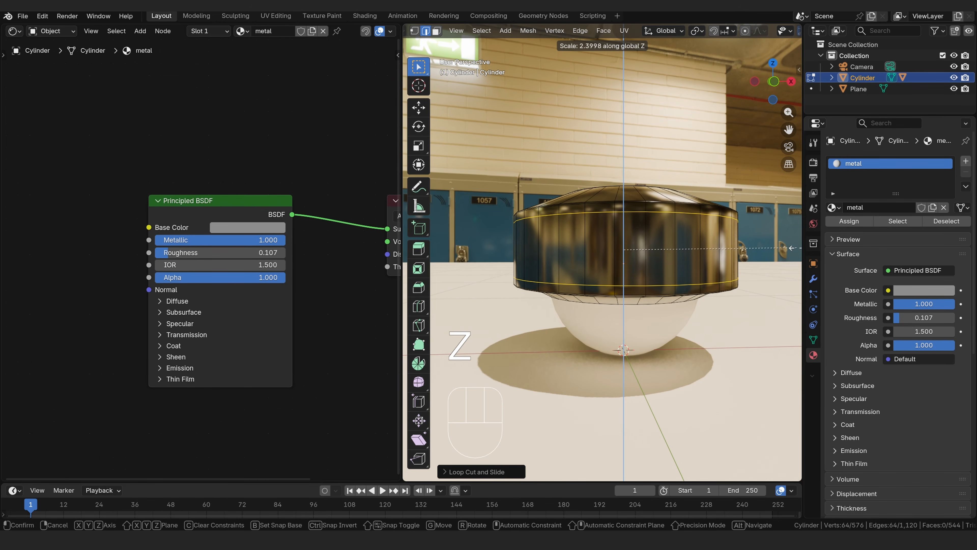
pyautogui.click(791, 248)
pyautogui.press('ctrl')
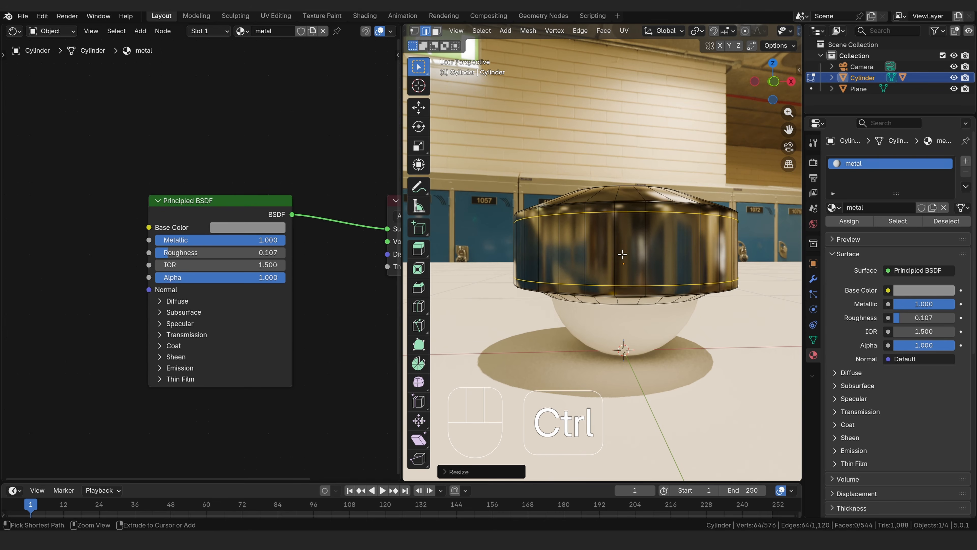
# Bevel the two side-wall edge loops by about 0.027 m with 1 segment to form narrow bands.
pyautogui.hotkey('ctrl', 'b')
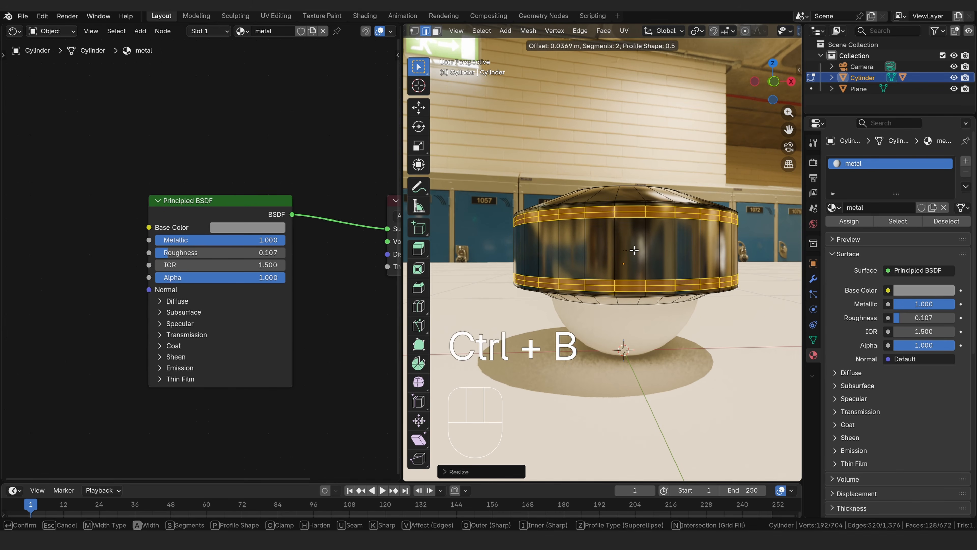
pyautogui.press('shift')
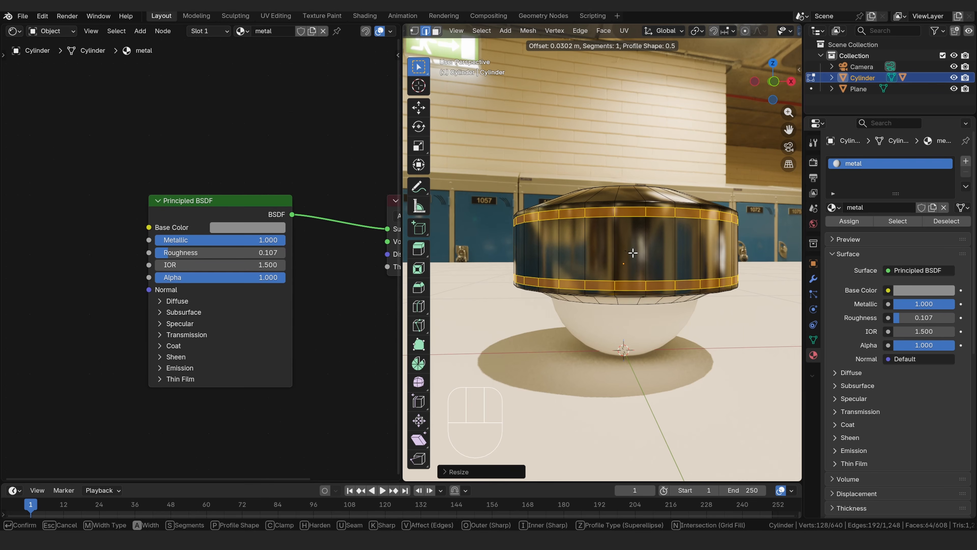
pyautogui.press('shift')
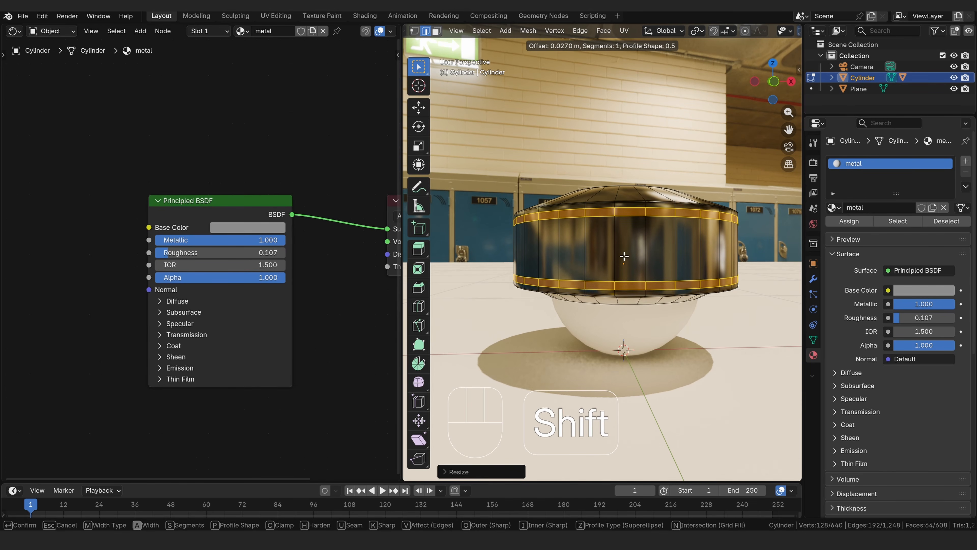
pyautogui.click(624, 256)
# Extrude the two narrow face bands in place and scale them inward to about 0.94 with Z locked.
pyautogui.moveTo(624, 256); pyautogui.dragTo(752, 253, button='middle')
pyautogui.press('e')
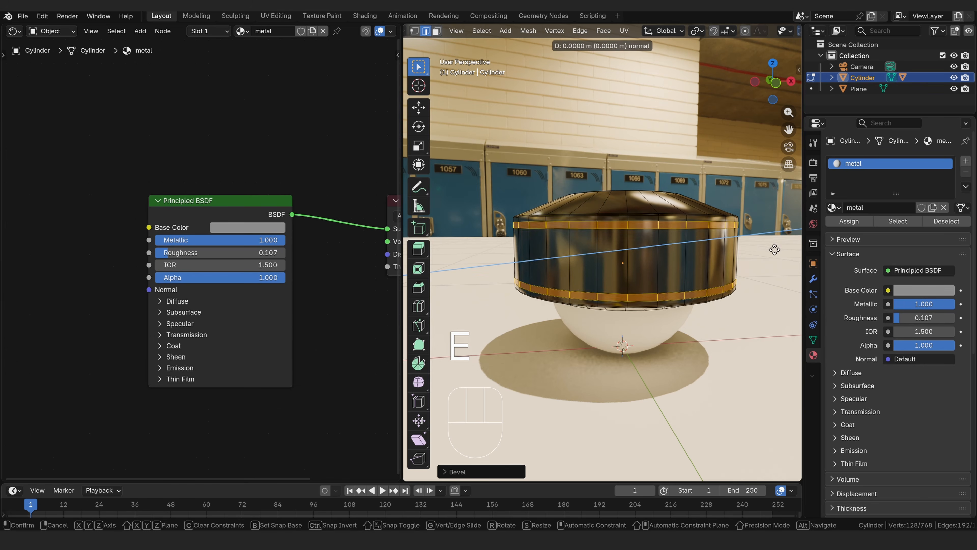
pyautogui.press('Escape')
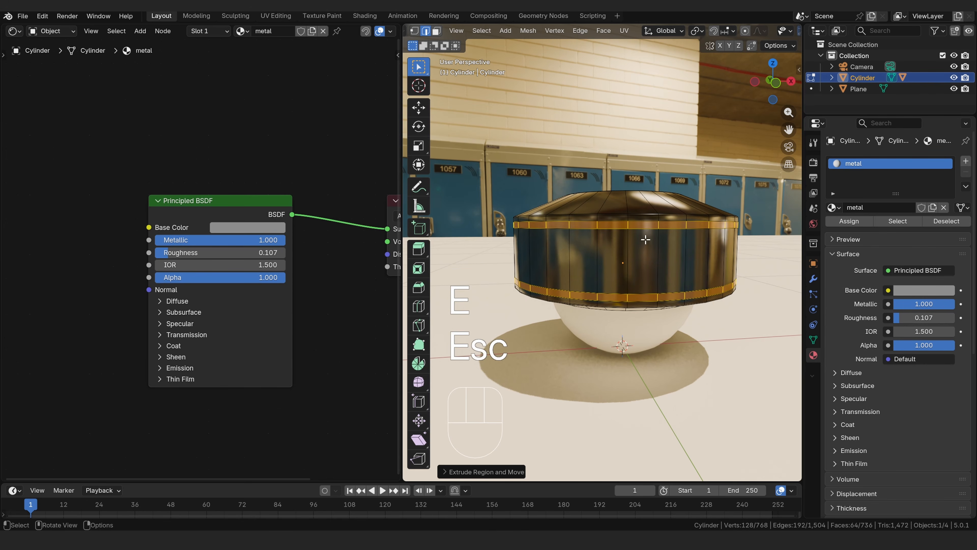
pyautogui.press('s')
pyautogui.press('shift')
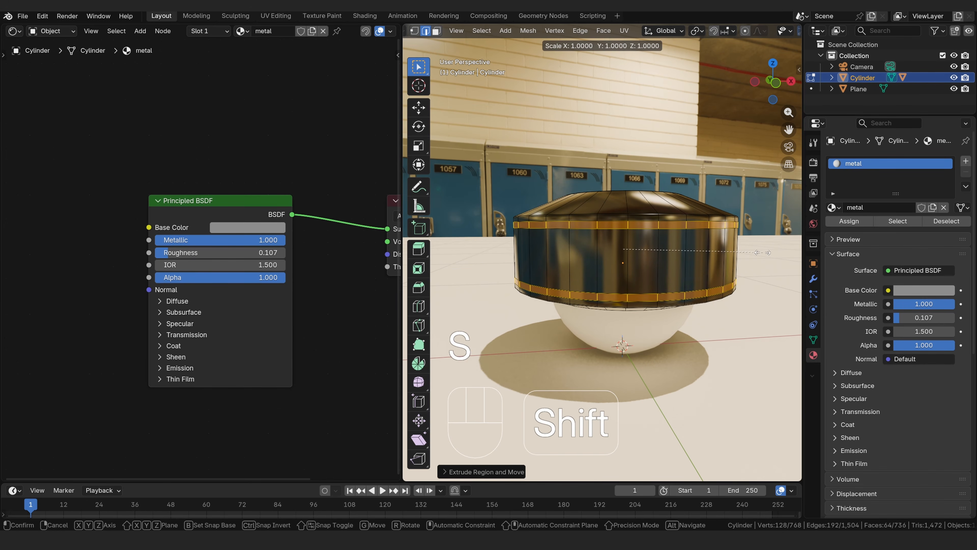
pyautogui.hotkey('shift', 'z')
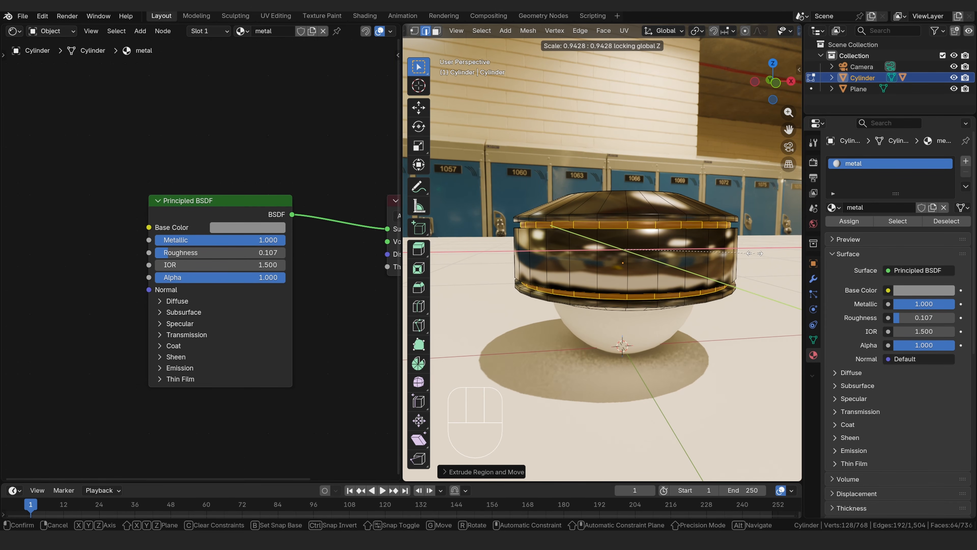
pyautogui.click(755, 253)
# Add a second material slot to the housing and create a new material in it.
pyautogui.moveTo(756, 252); pyautogui.dragTo(784, 250, button='middle')
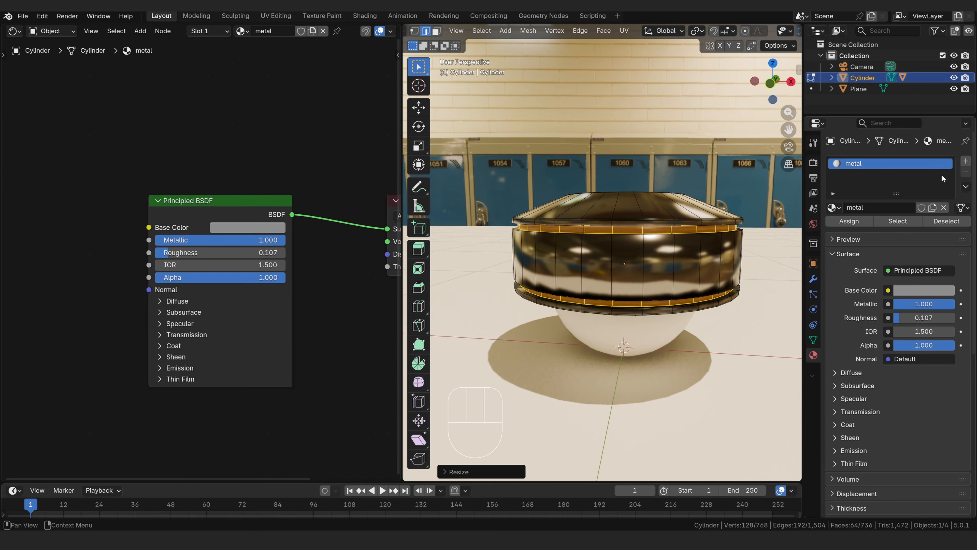
pyautogui.click(965, 161)
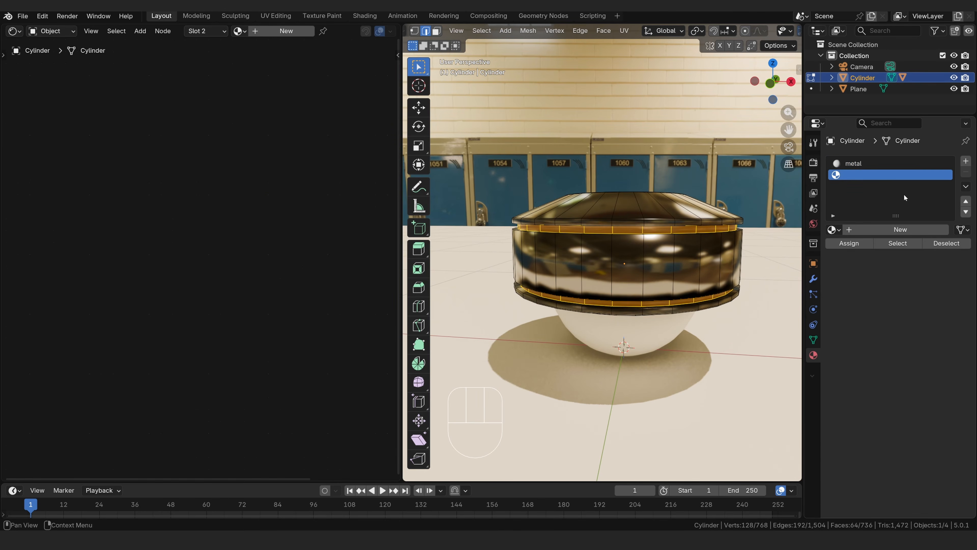
pyautogui.click(880, 229)
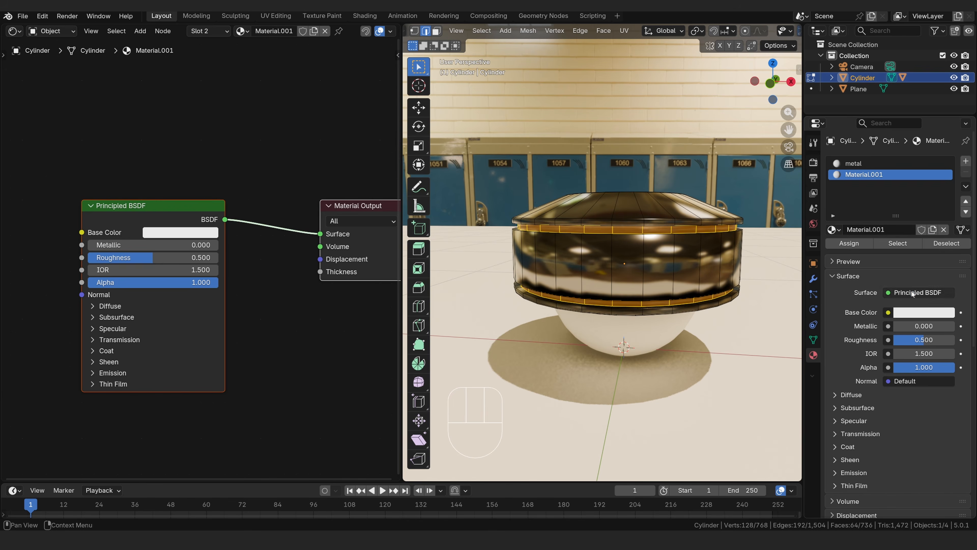
# Try the Emission shader as the new material's surface, and switch it back to Principled BSDF.
pyautogui.click(913, 293)
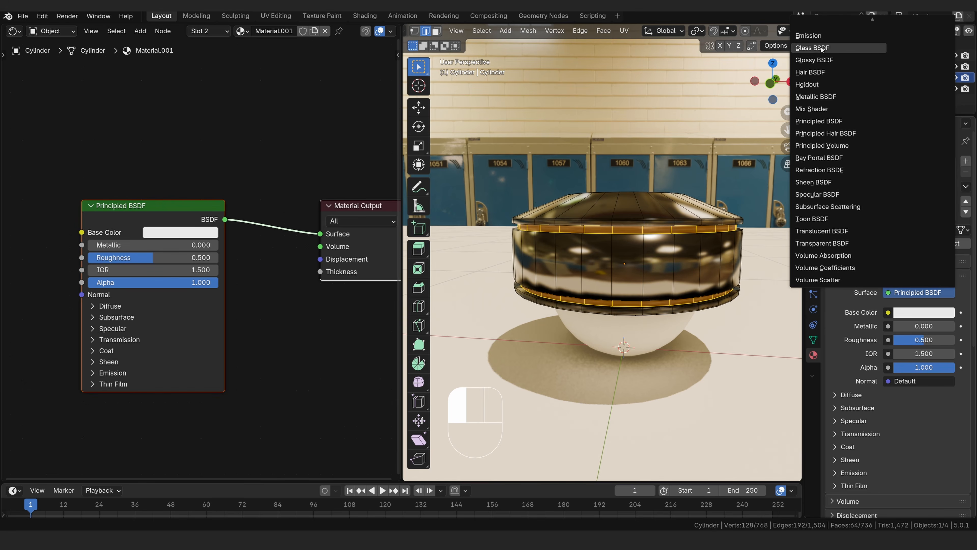
pyautogui.click(824, 35)
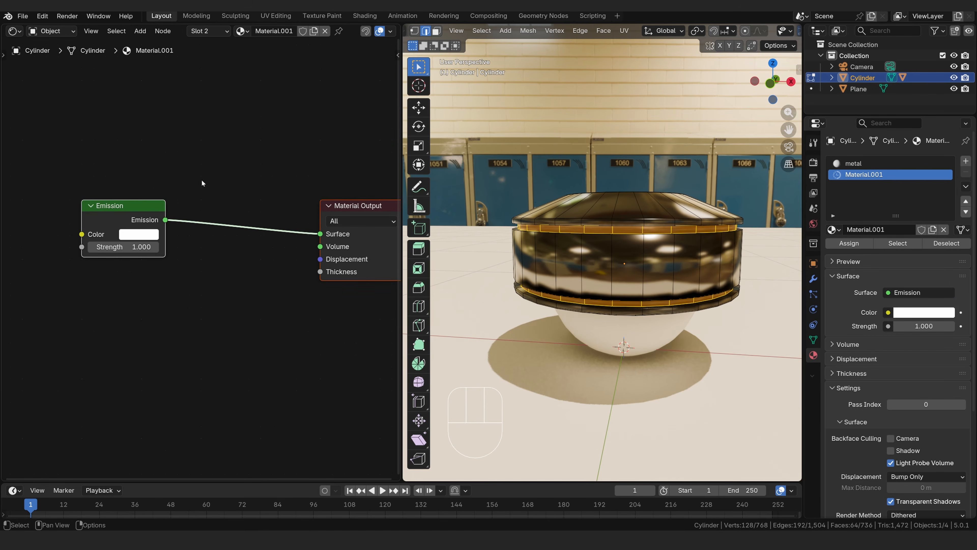
pyautogui.scroll(-2, 280, 163)
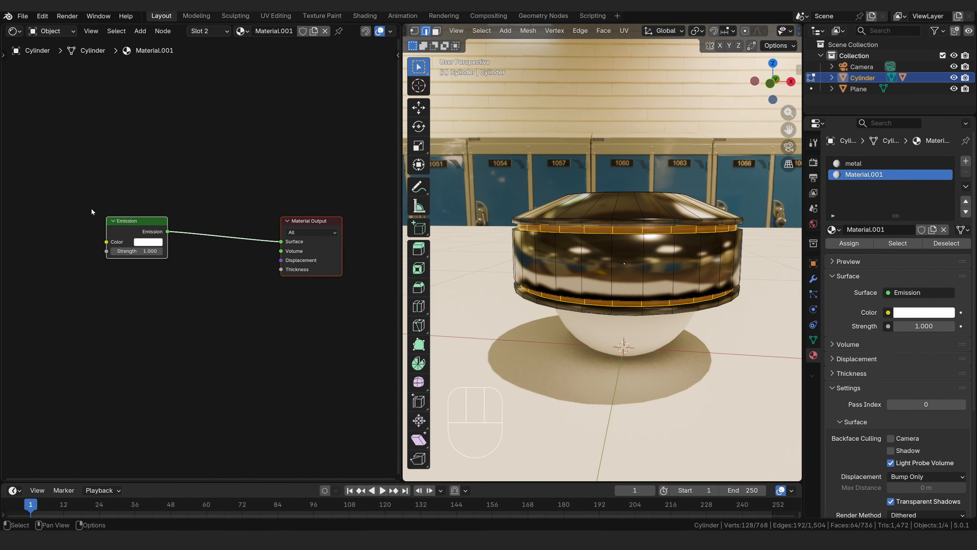
pyautogui.moveTo(107, 221); pyautogui.dragTo(197, 230)
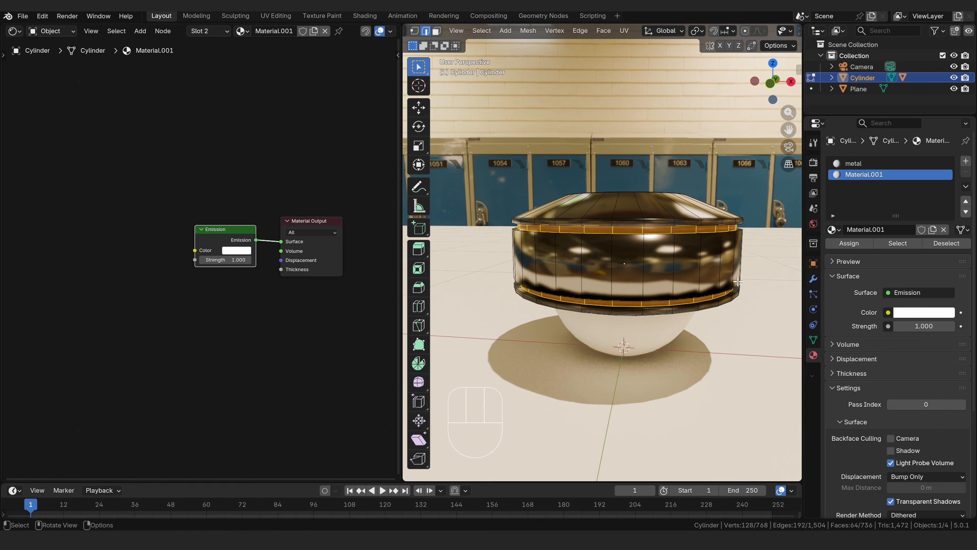
pyautogui.click(909, 293)
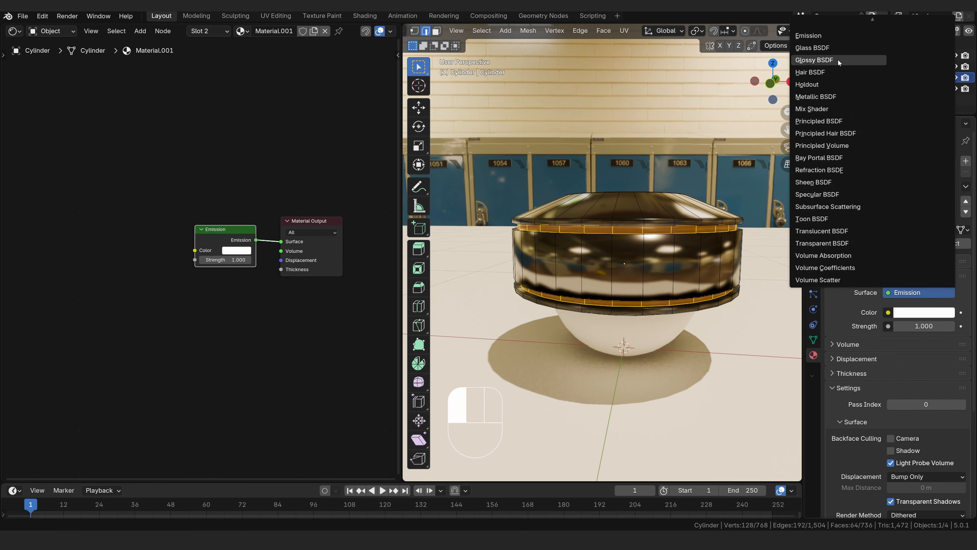
pyautogui.click(819, 133)
pyautogui.moveTo(225, 229); pyautogui.dragTo(147, 211)
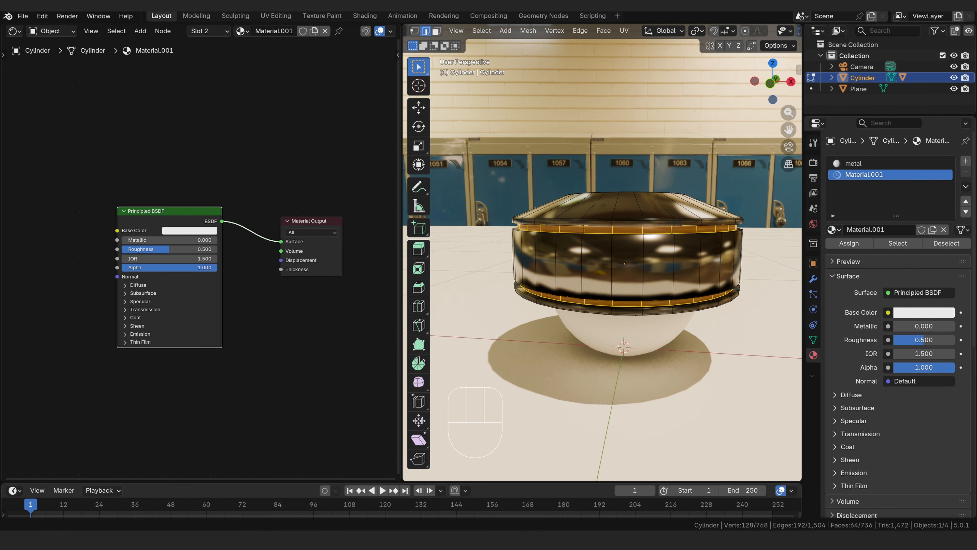
pyautogui.moveTo(279, 281); pyautogui.dragTo(319, 293, button='middle')
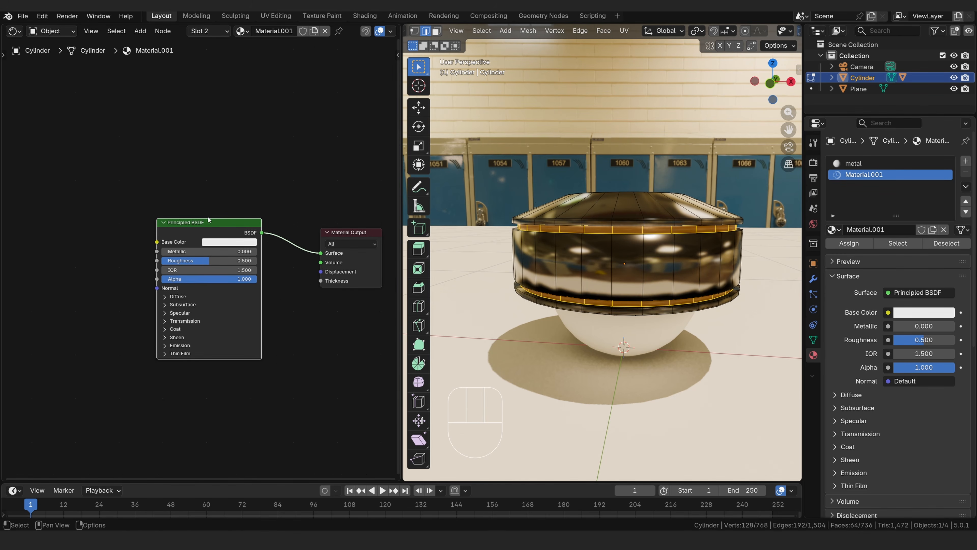
# Replace the Principled BSDF node with an Emission node connected to the Material Output's Surface.
pyautogui.hotkey('shift', 'a')
pyautogui.write('e')
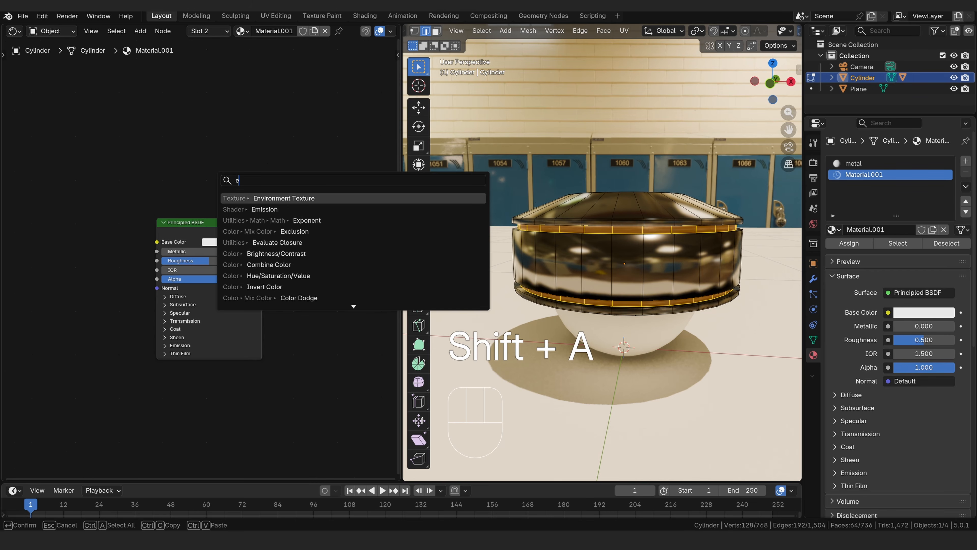
pyautogui.press('Return')
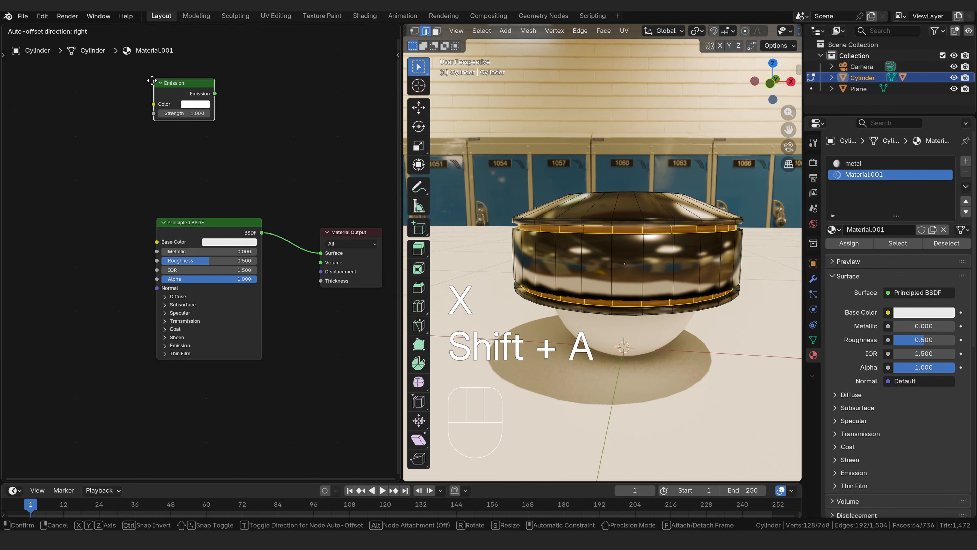
pyautogui.click(150, 112)
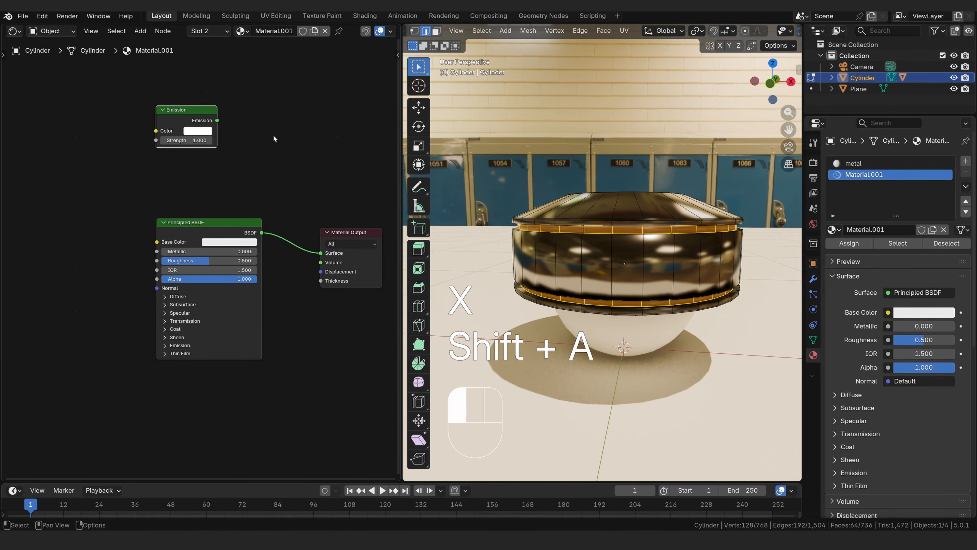
pyautogui.moveTo(206, 116); pyautogui.dragTo(320, 253)
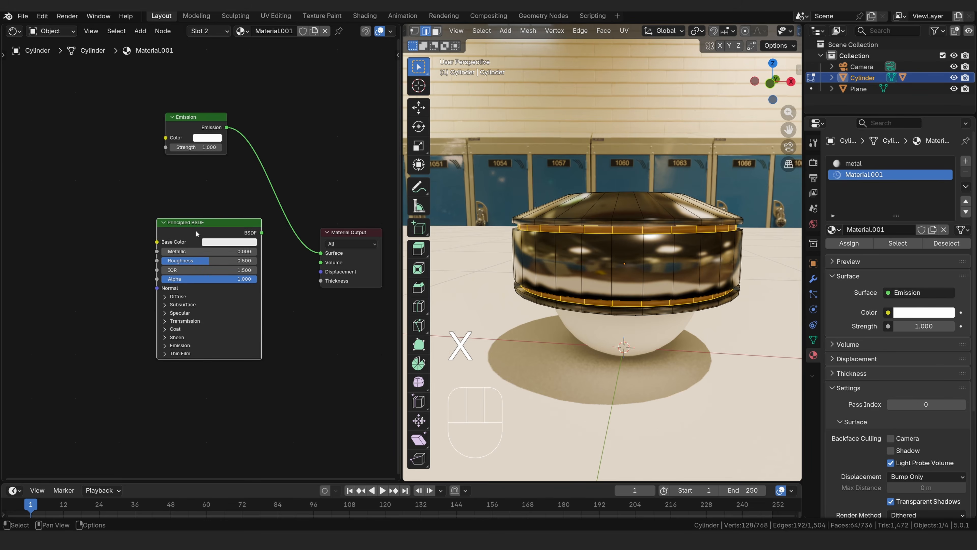
# Set the Emission color to red (#FF2713) and assign the material to the selected groove faces.
pyautogui.click(207, 138)
pyautogui.moveTo(225, 205); pyautogui.dragTo(230, 215)
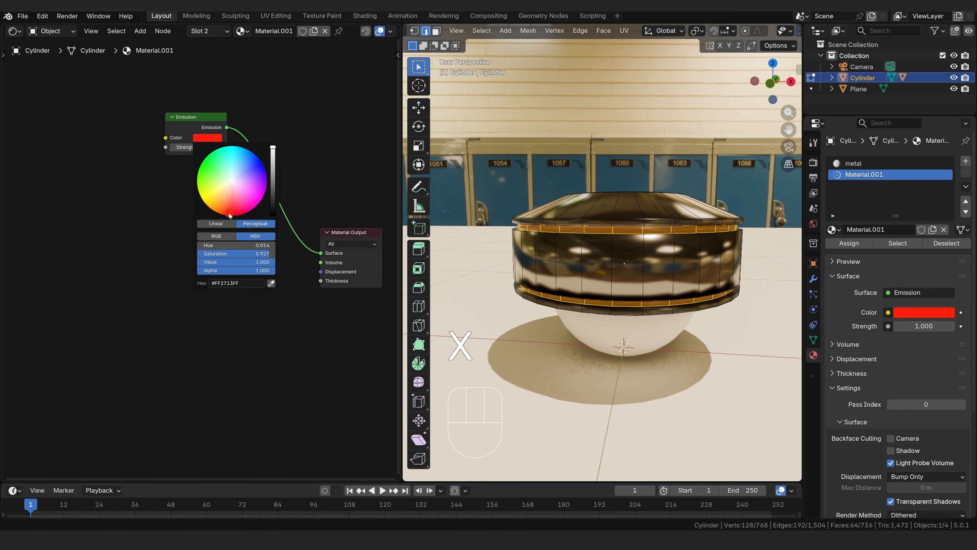
pyautogui.click(849, 242)
# Set the red Emission strength to 5 and return the housing to Object Mode.
pyautogui.click(196, 147)
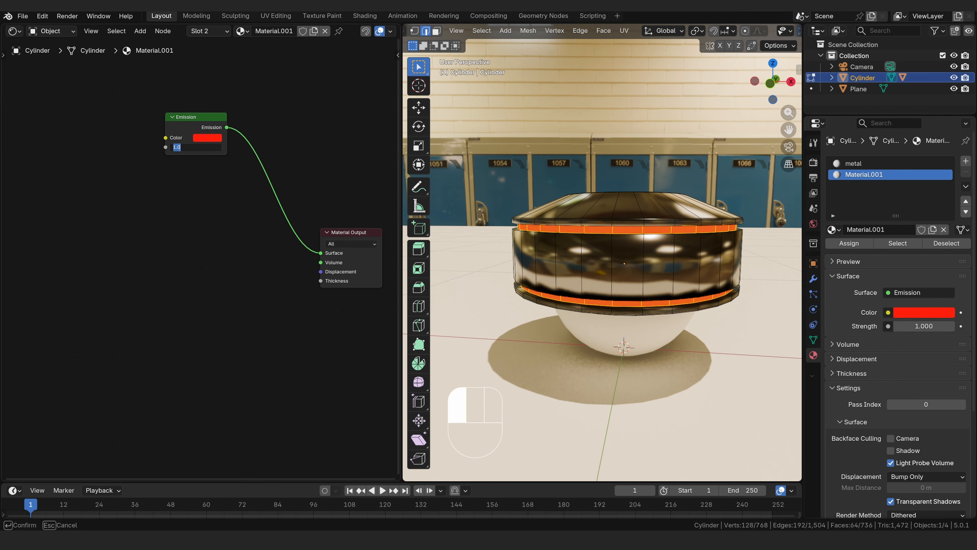
pyautogui.write('10')
pyautogui.press('Return')
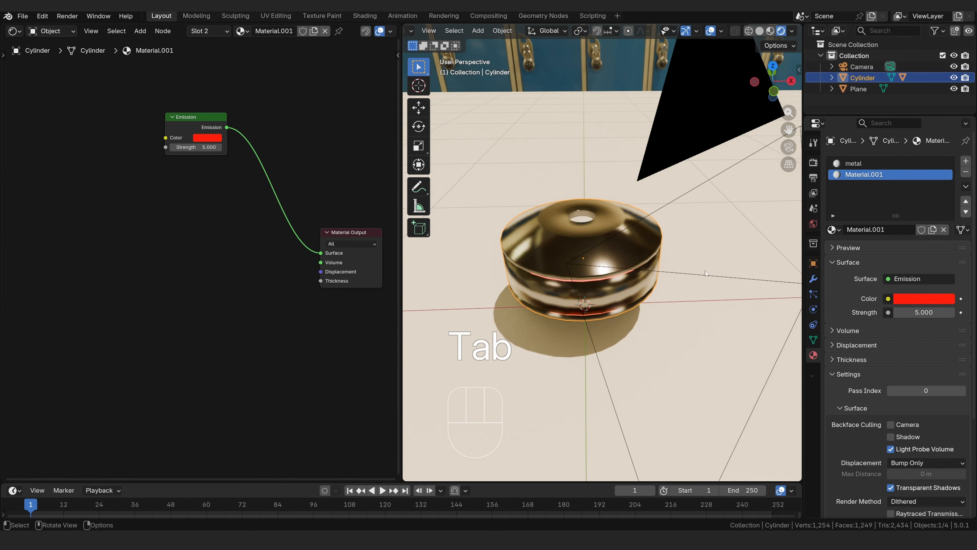
# Add a Bevel modifier to the housing.
pyautogui.moveTo(705, 274); pyautogui.dragTo(592, 246, button='middle')
pyautogui.click(812, 277)
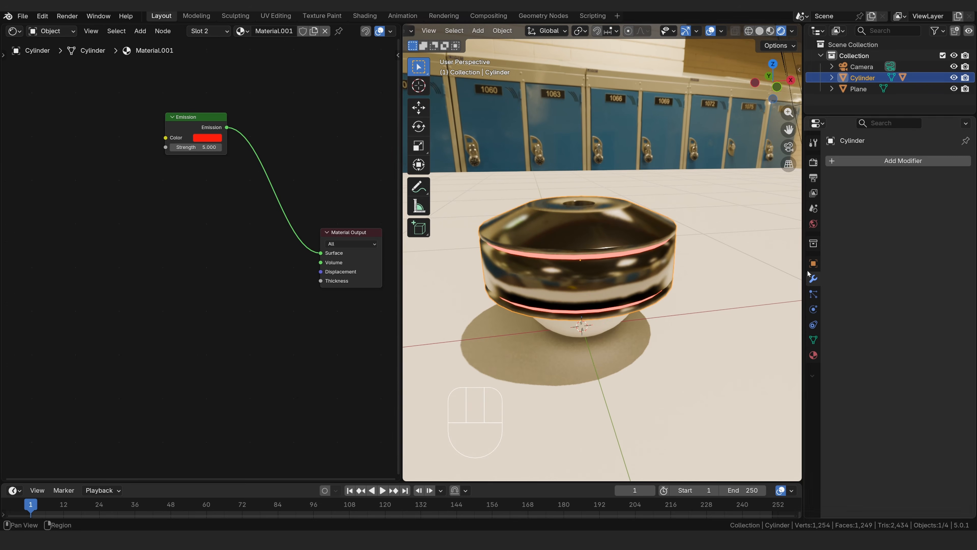
pyautogui.click(894, 161)
pyautogui.moveTo(877, 159)
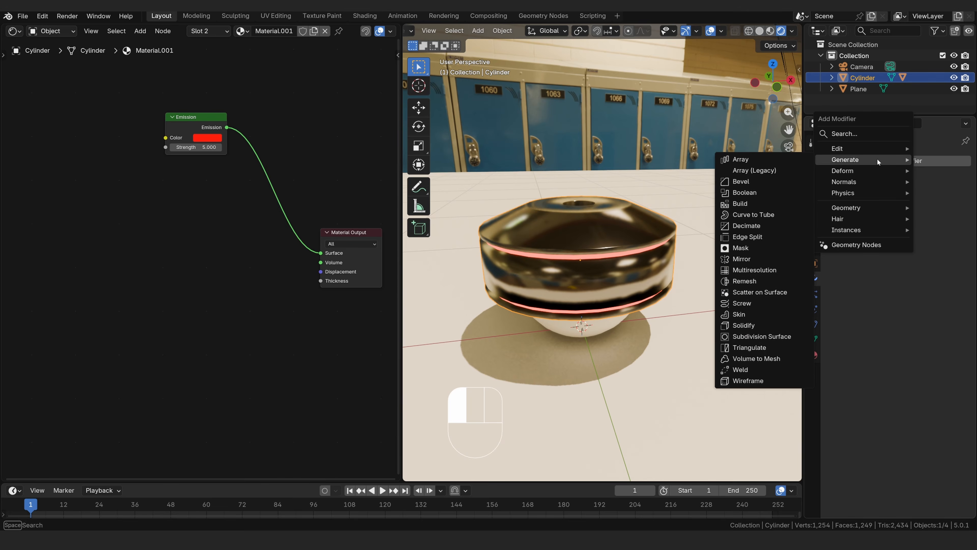
pyautogui.click(754, 182)
pyautogui.moveTo(579, 209); pyautogui.dragTo(778, 246, button='middle')
pyautogui.scroll(3, 561, 273)
pyautogui.scroll(-1, 705, 280)
# Switch the render engine to Cycles and view the scene through the camera.
pyautogui.click(814, 162)
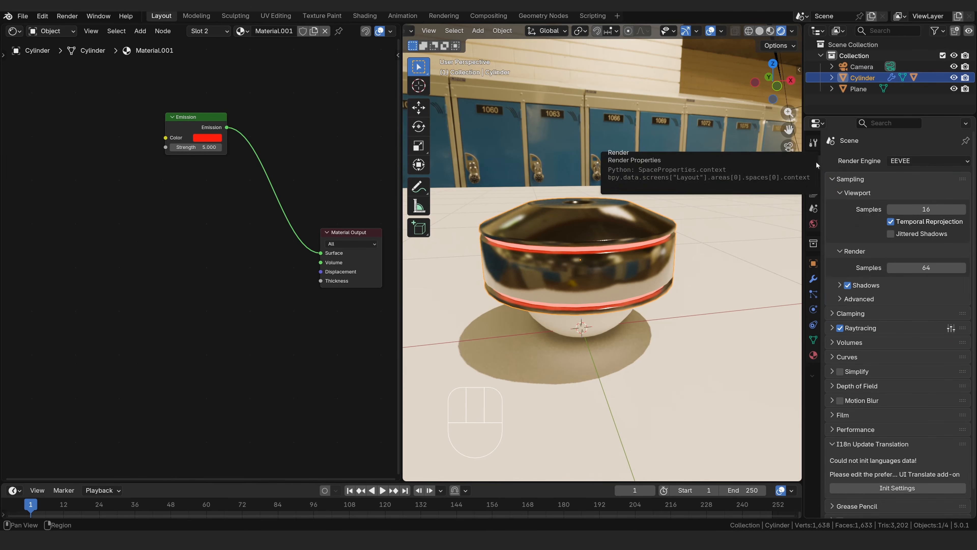
pyautogui.click(920, 159)
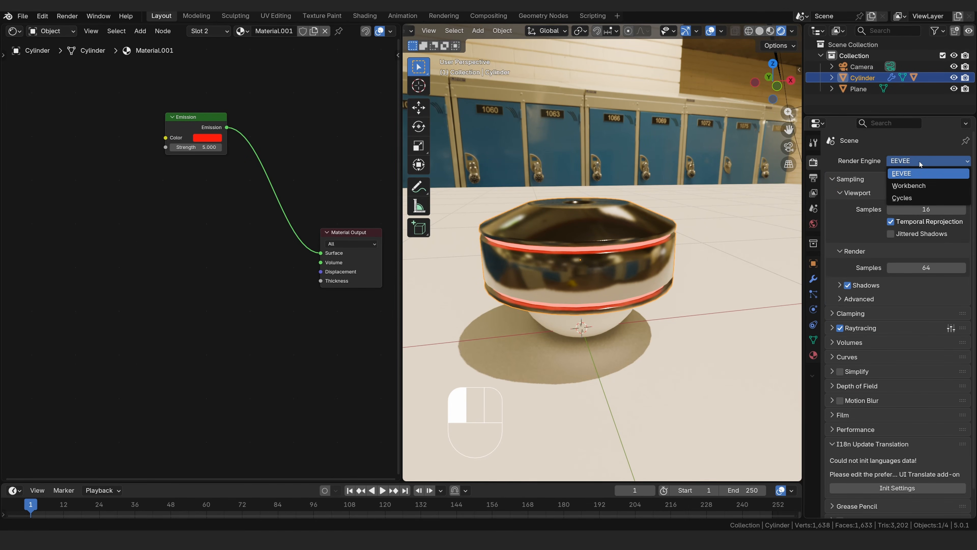
pyautogui.click(905, 198)
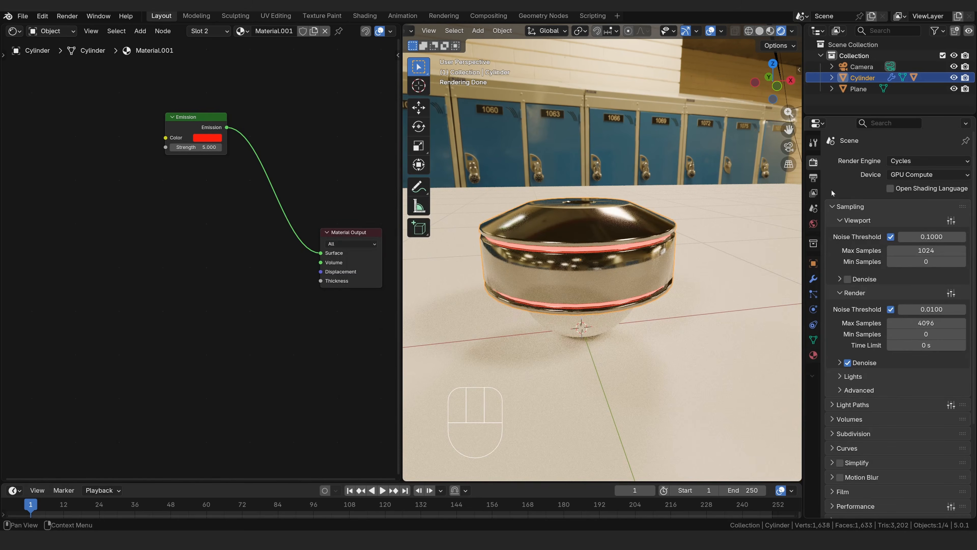
pyautogui.moveTo(700, 235); pyautogui.dragTo(711, 241, button='middle')
pyautogui.press('KP_0')
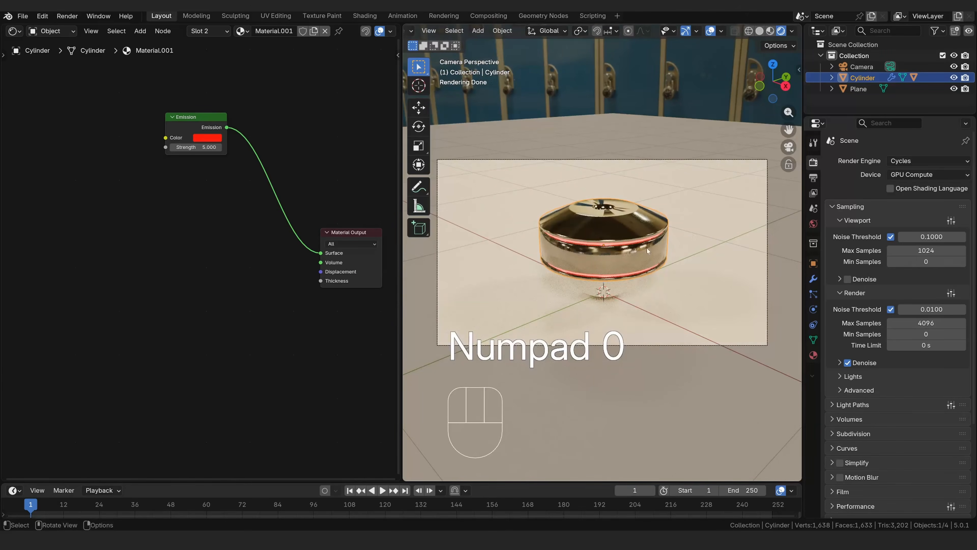
# Set the metal material's Roughness to 0.186 and darken its Base Color to near black.
pyautogui.click(813, 354)
pyautogui.click(878, 164)
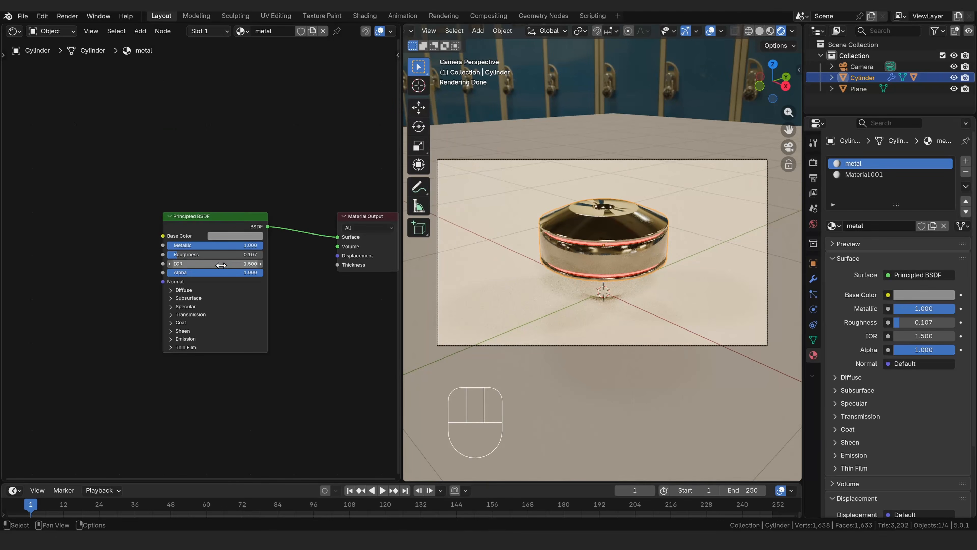
pyautogui.moveTo(180, 254); pyautogui.dragTo(188, 258)
pyautogui.click(235, 235)
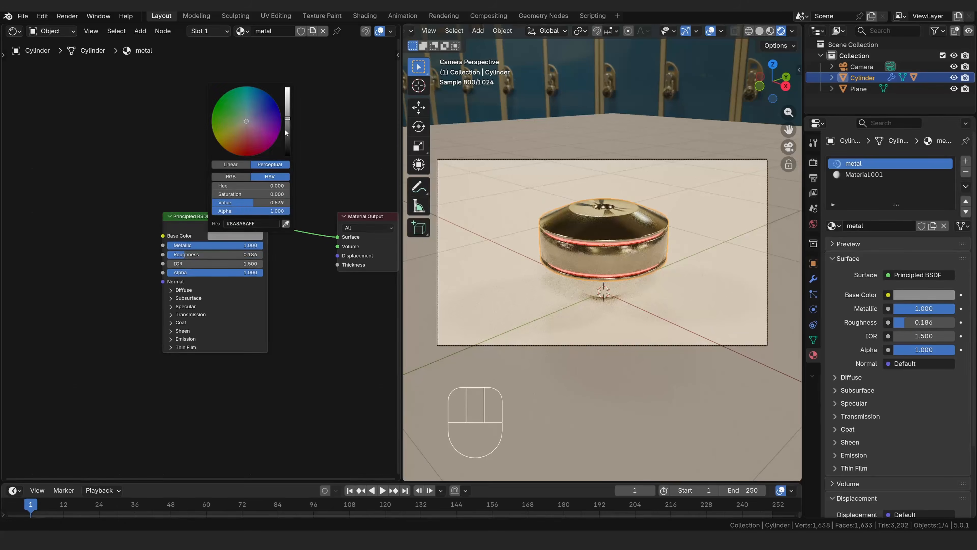
pyautogui.moveTo(287, 96); pyautogui.dragTo(289, 147)
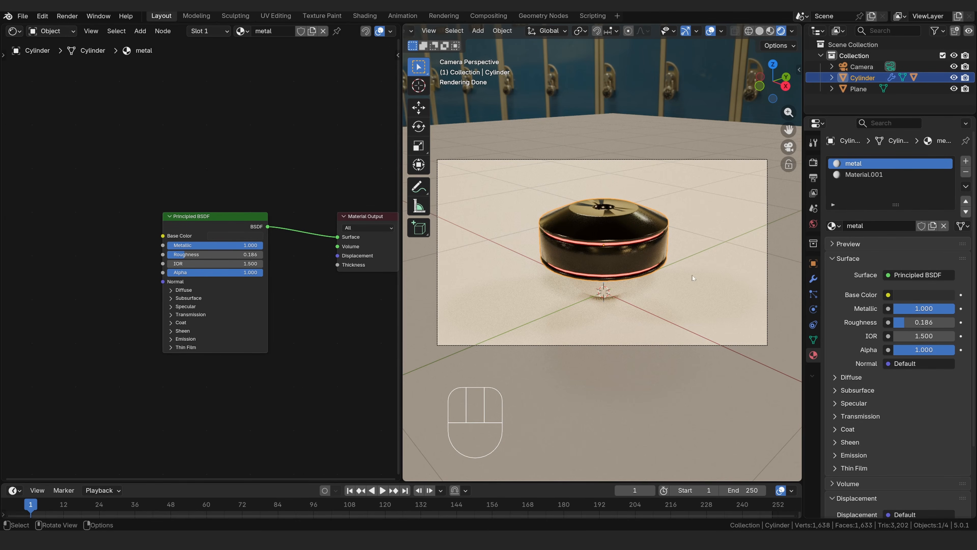
# Give the sphere under the housing a new material with Metallic set to 1.
pyautogui.click(607, 291)
pyautogui.click(903, 203)
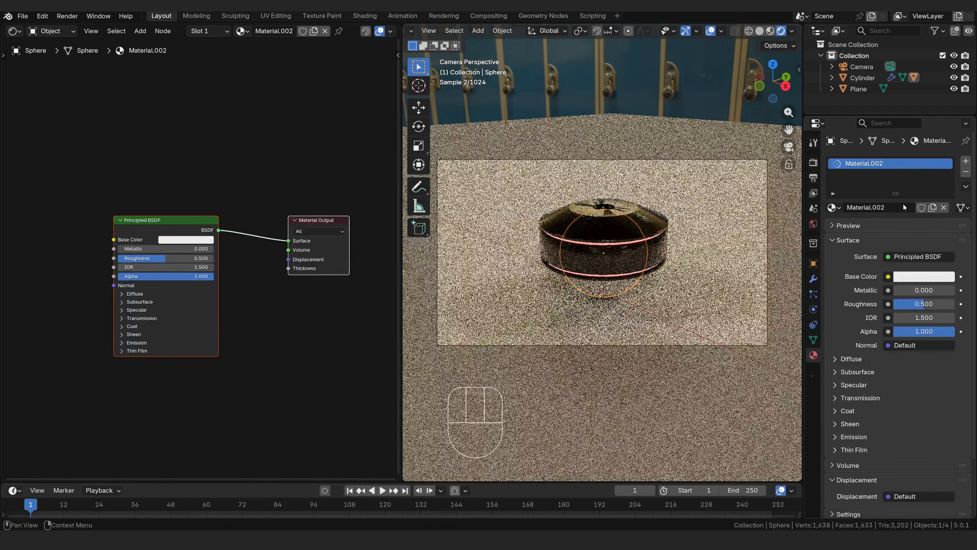
pyautogui.doubleClick(923, 289)
pyautogui.write('1')
pyautogui.press('Return')
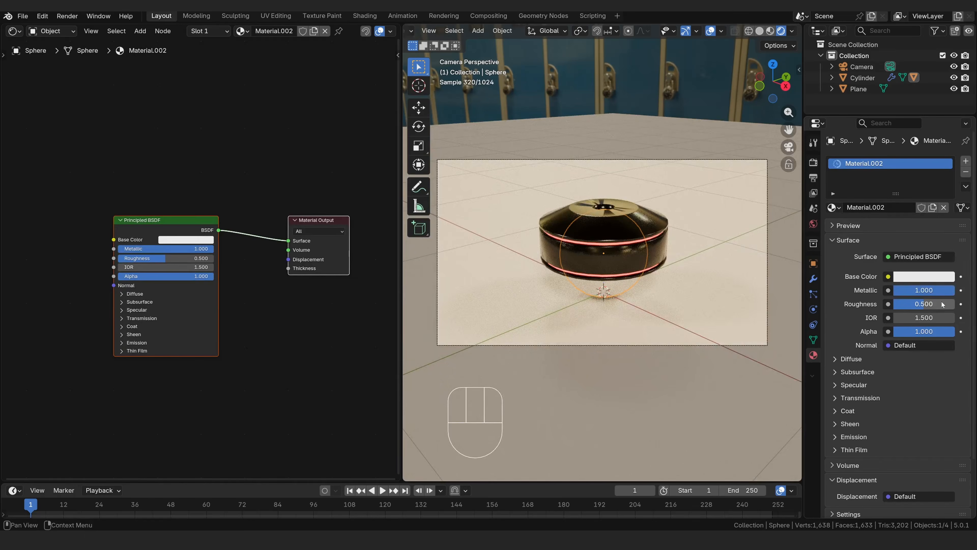
# Set the sphere material's Roughness to 0.056 and darken its Base Color to mid grey.
pyautogui.moveTo(942, 303); pyautogui.dragTo(911, 304)
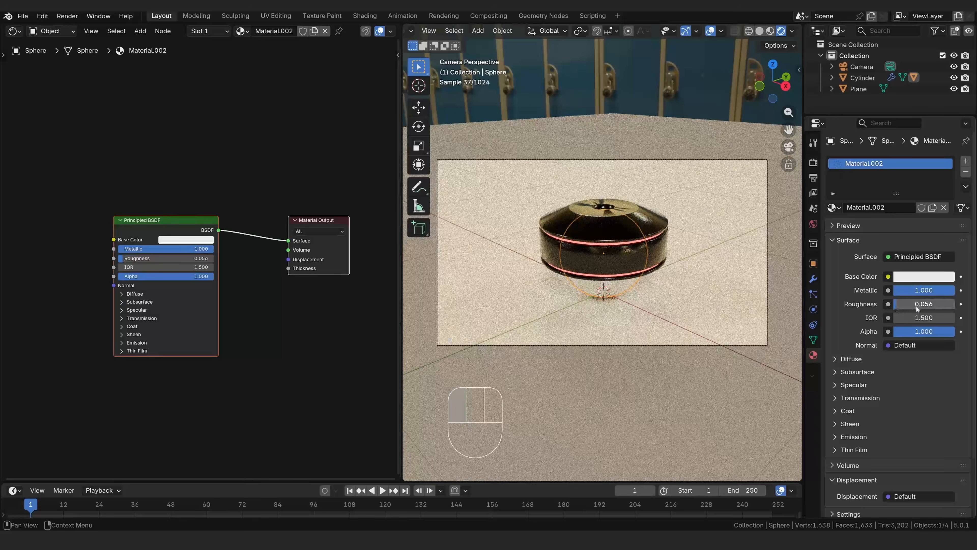
pyautogui.click(923, 277)
pyautogui.moveTo(948, 106); pyautogui.dragTo(948, 127)
# Scale the sphere under the housing down to about 0.93 of its size.
pyautogui.moveTo(761, 270); pyautogui.dragTo(731, 293, button='middle')
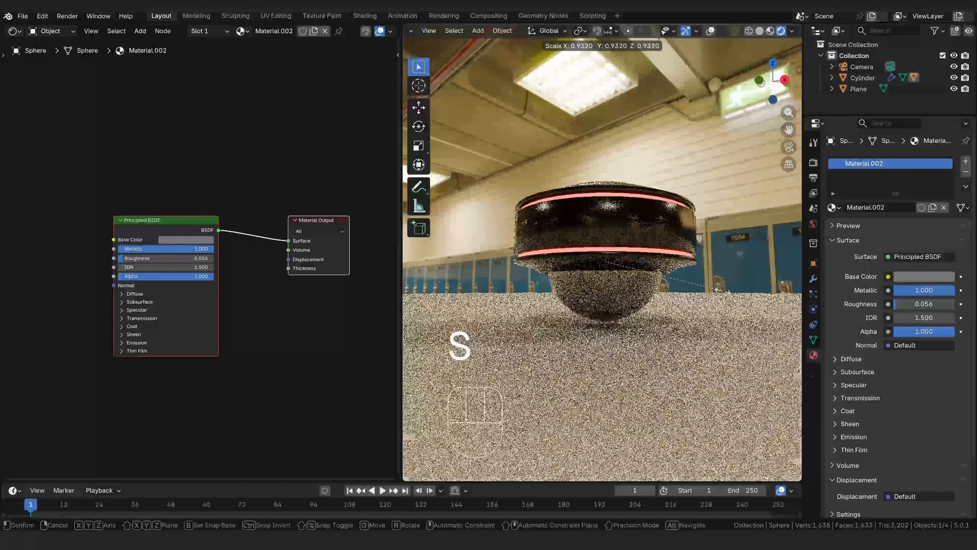
pyautogui.click(631, 269)
pyautogui.moveTo(633, 269); pyautogui.dragTo(638, 274, button='middle')
# Inset the ring of sloped faces on the housing's underside, just below the lower red groove, by about 0.01 m.
pyautogui.press('Tab')
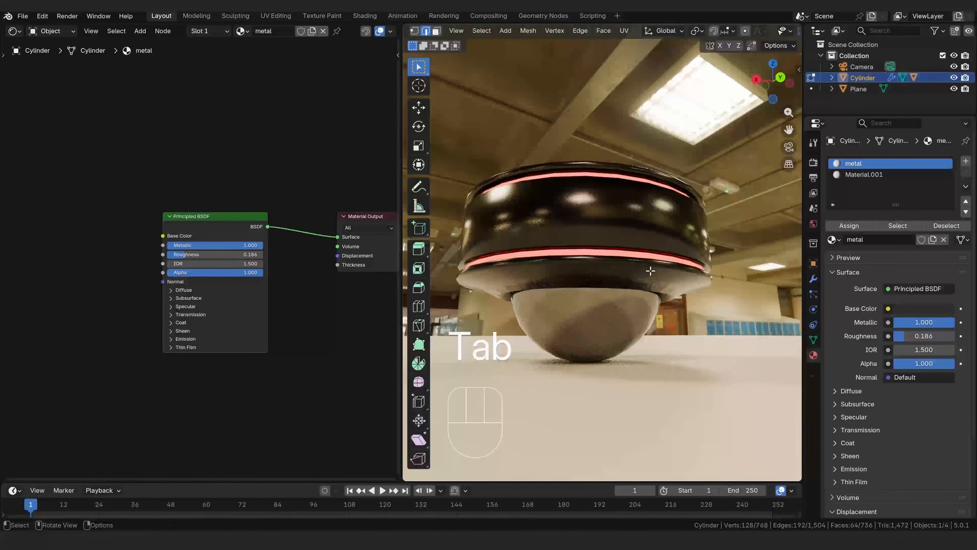
pyautogui.hotkey('shift', 'f')
pyautogui.click(632, 258)
pyautogui.keyDown('alt'); pyautogui.click(623, 275); pyautogui.keyUp('alt')
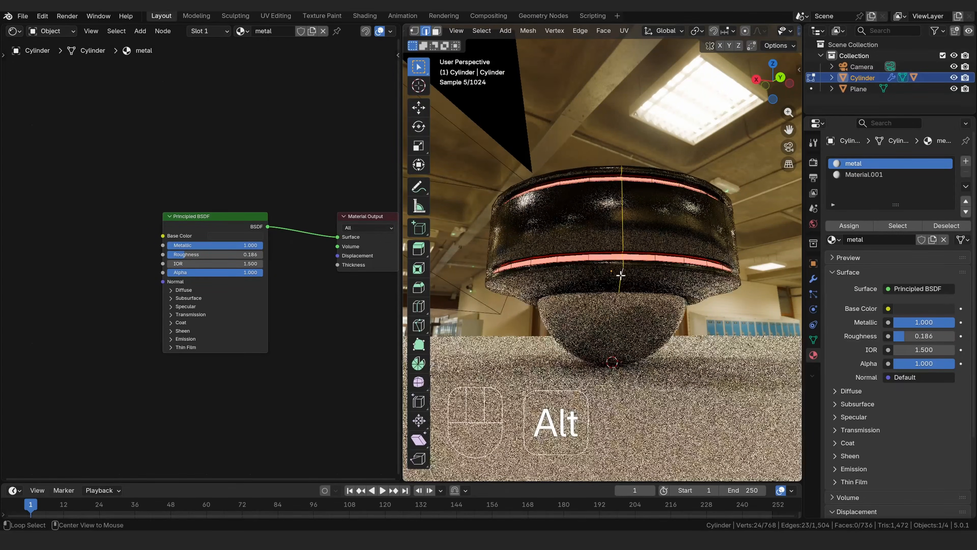
pyautogui.press('3')
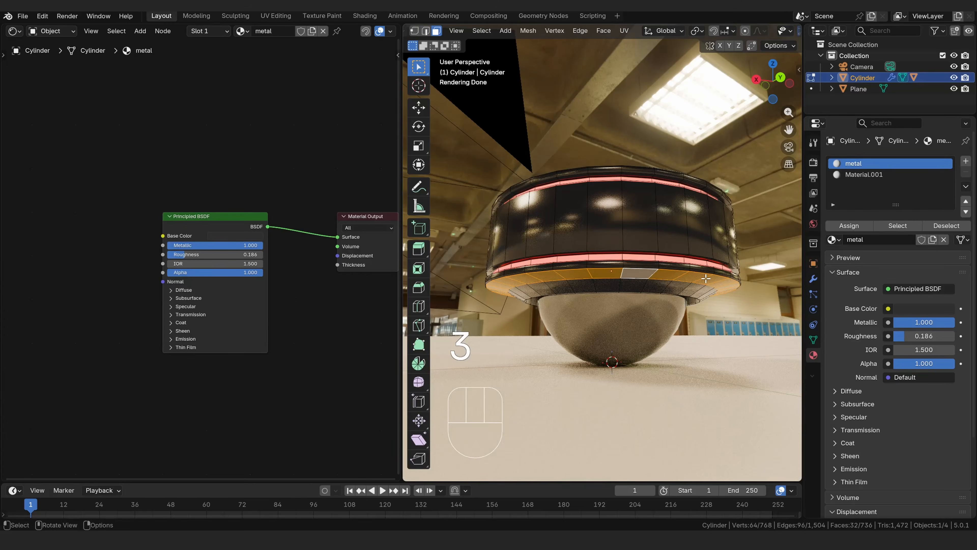
pyautogui.scroll(3, 706, 279)
pyautogui.moveTo(687, 273); pyautogui.dragTo(761, 285, button='middle')
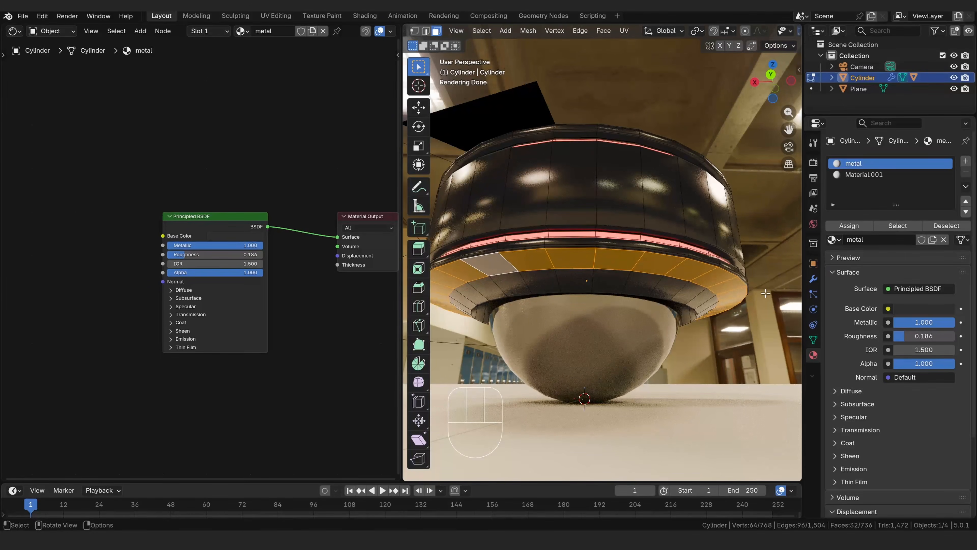
pyautogui.press('i')
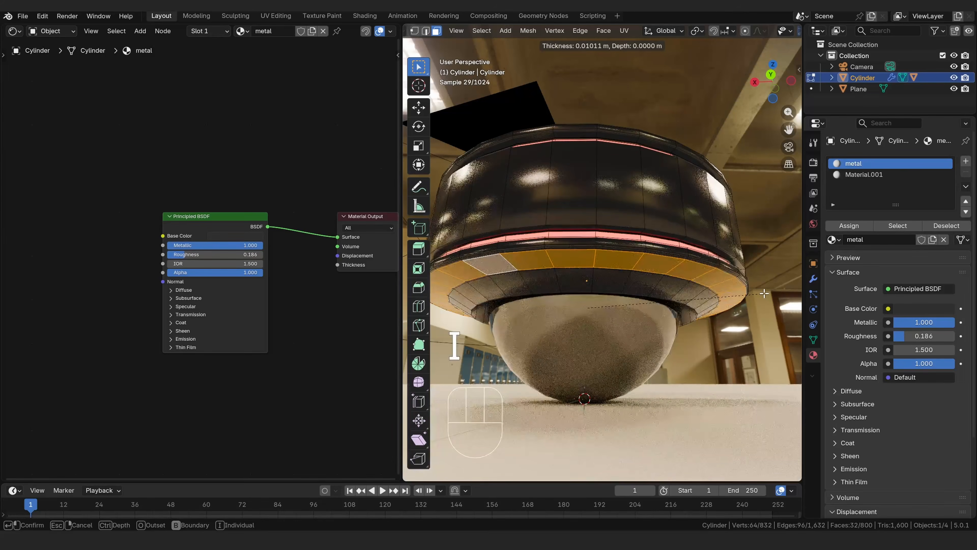
pyautogui.click(764, 293)
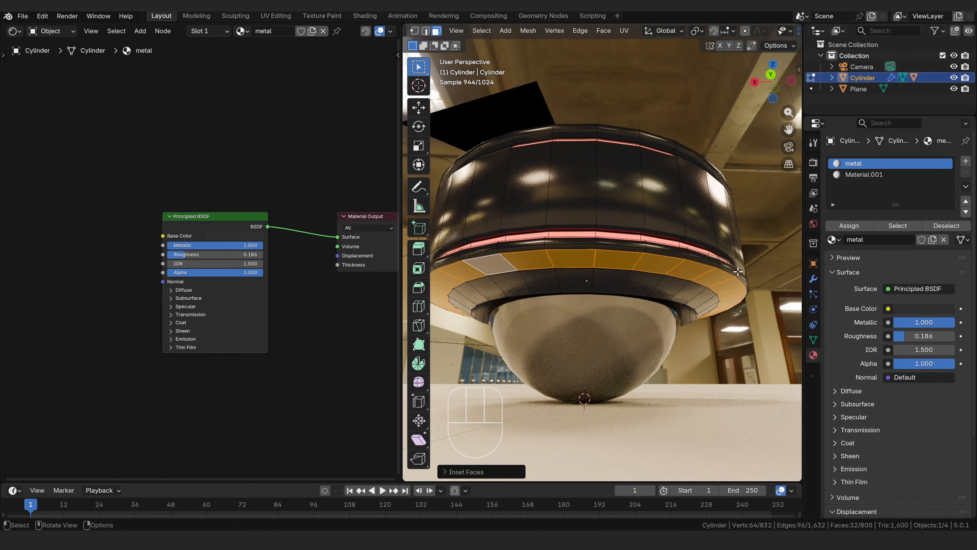
# Add an empty material slot to the housing and assign the red emission Material.001 to the inset ring of faces.
pyautogui.click(965, 161)
pyautogui.click(860, 175)
pyautogui.click(881, 186)
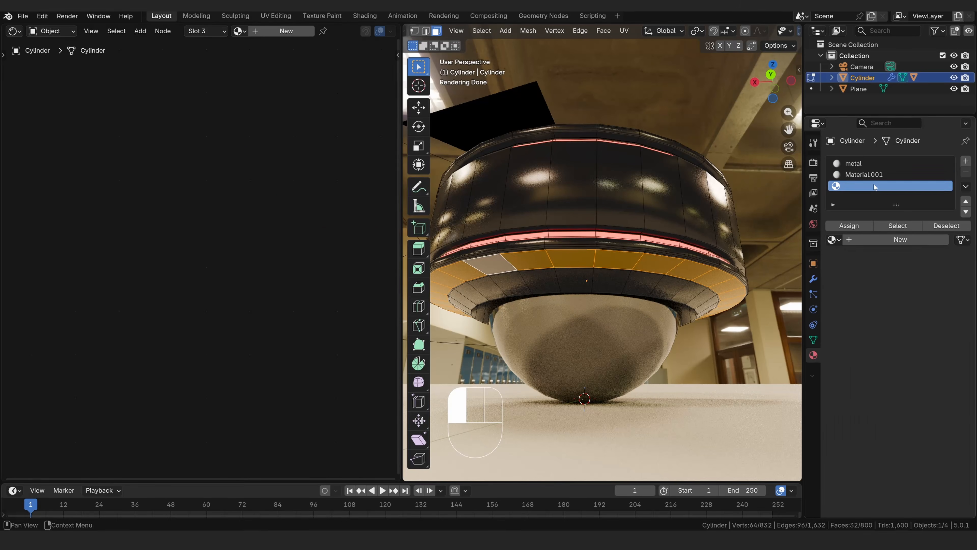
pyautogui.click(944, 175)
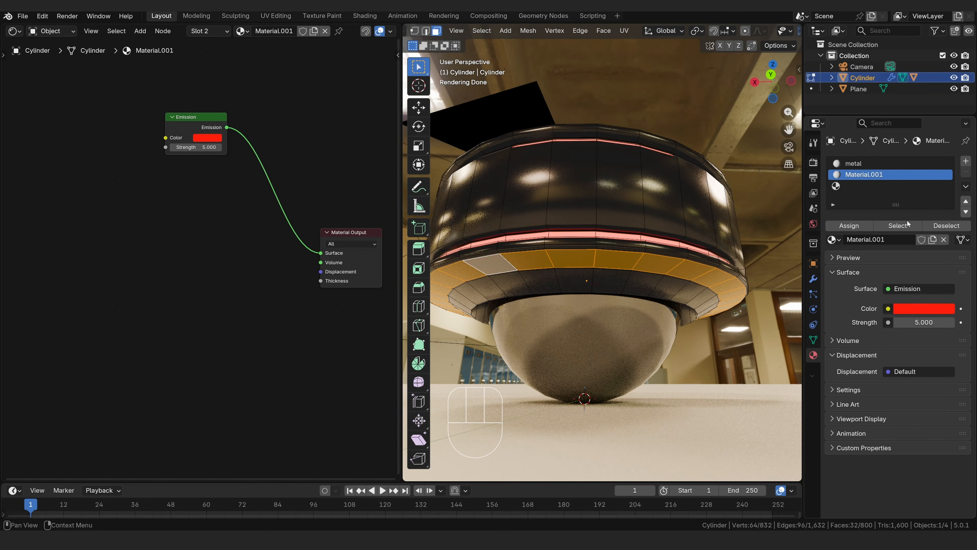
pyautogui.click(843, 226)
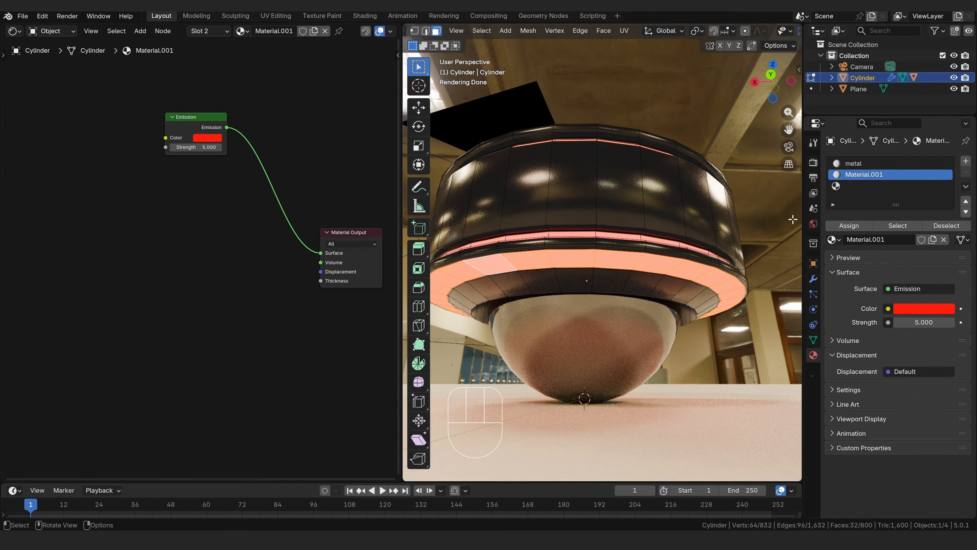
pyautogui.press('Tab')
pyautogui.moveTo(746, 200); pyautogui.dragTo(654, 289, button='middle')
pyautogui.scroll(3, 663, 402)
# Duplicate the glowing underside ring in place and separate the copy into its own object.
pyautogui.press('Tab')
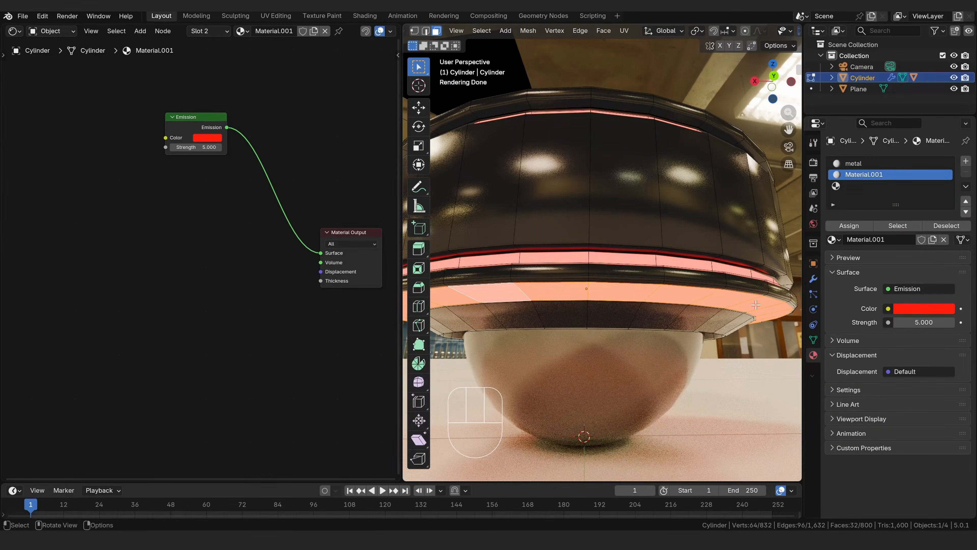
pyautogui.hotkey('shift', 'd')
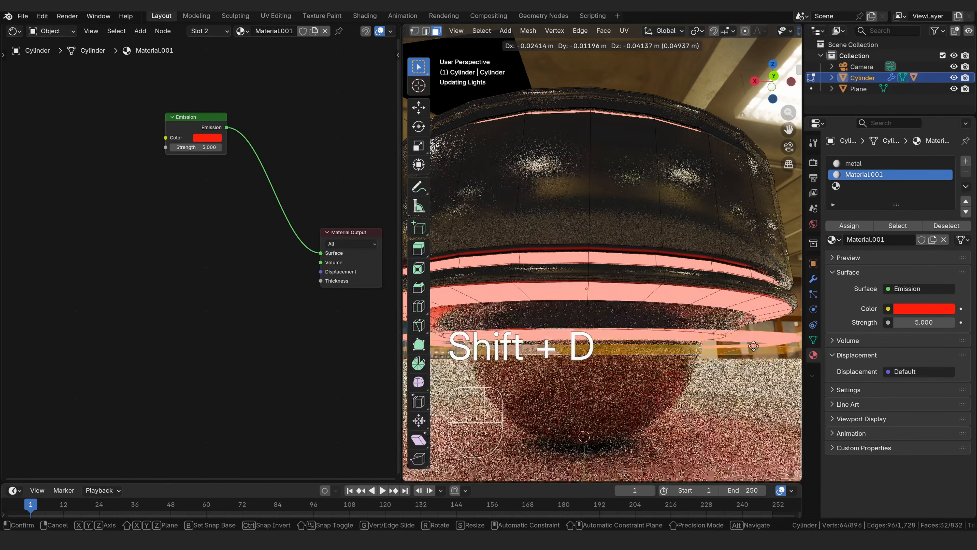
pyautogui.press('Escape')
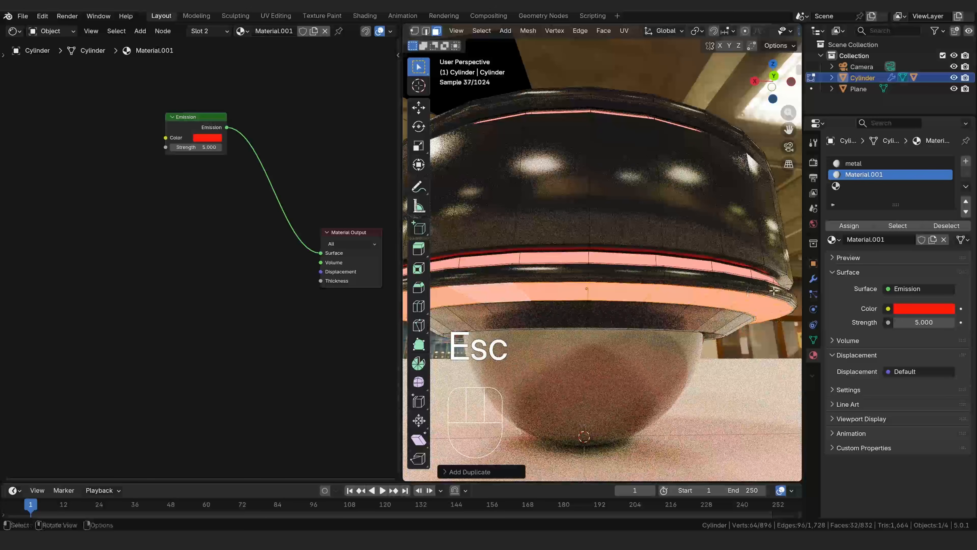
pyautogui.press('p')
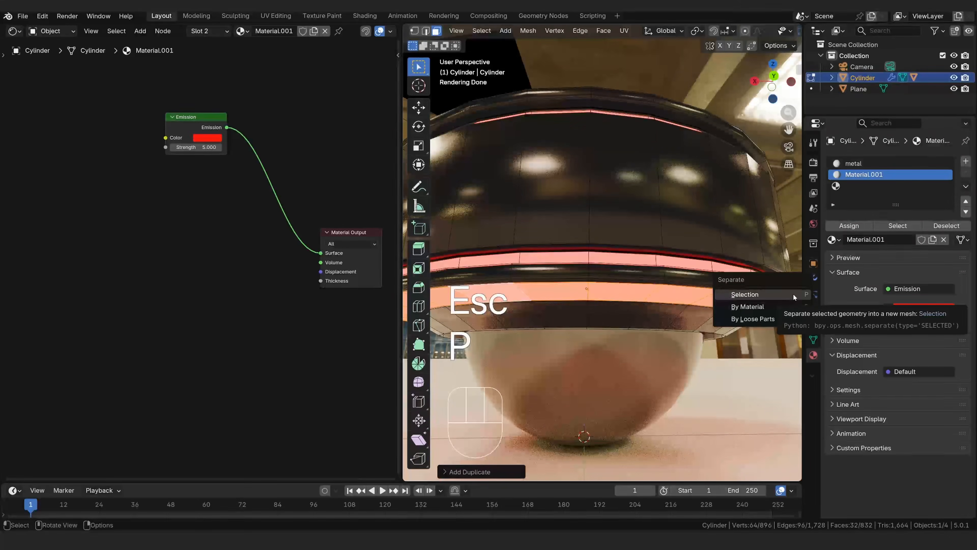
pyautogui.click(754, 294)
pyautogui.press('Tab')
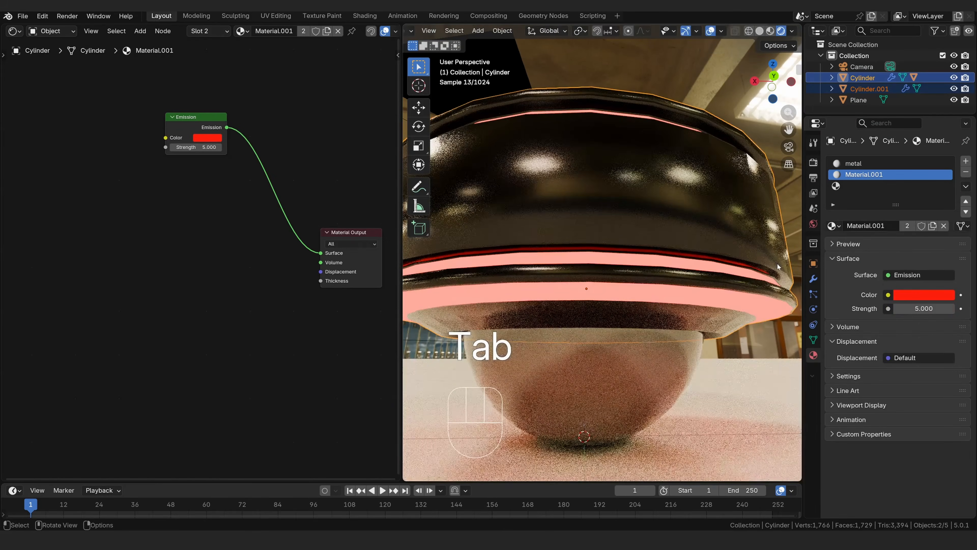
# Remove the Bevel modifier from the separated ring and delete its extra material slots, keeping only metal.
pyautogui.click(863, 89)
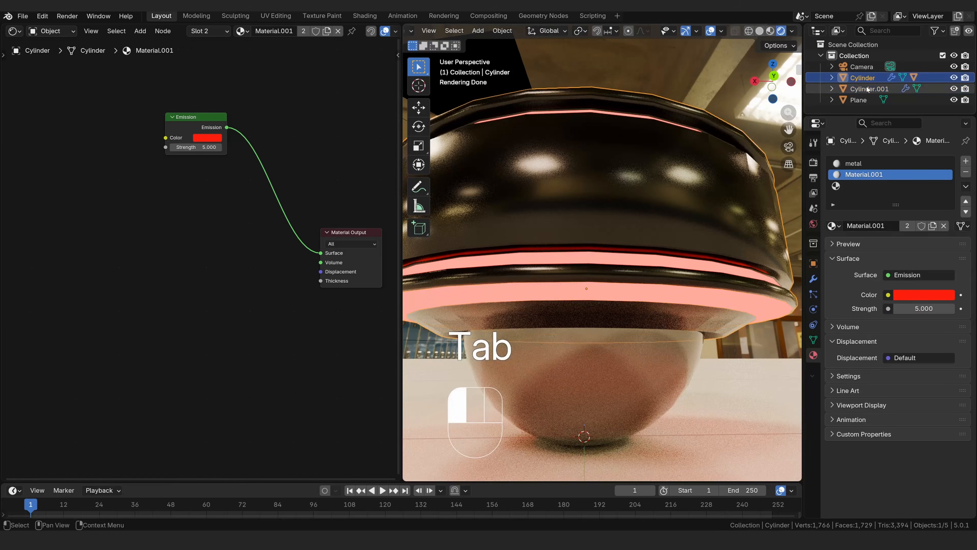
pyautogui.press('g')
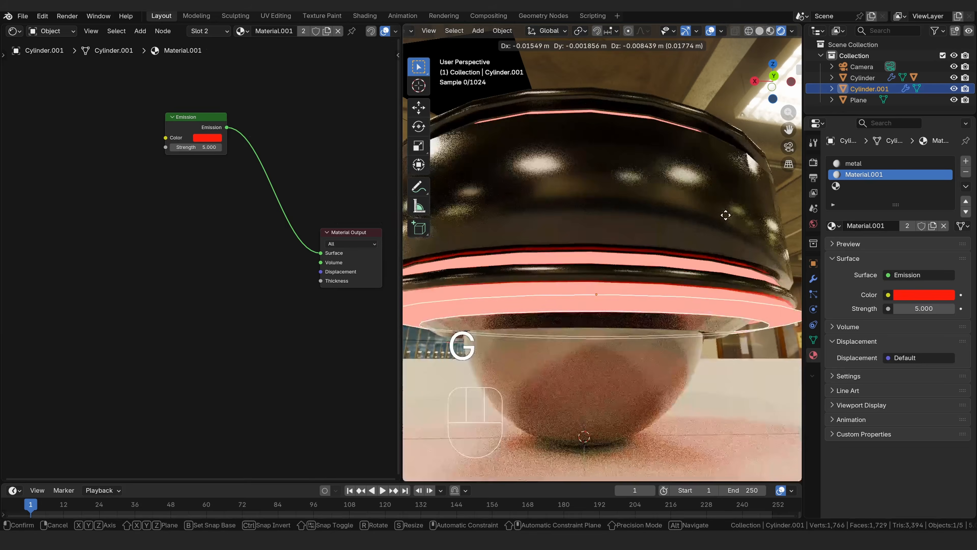
pyautogui.press('Escape')
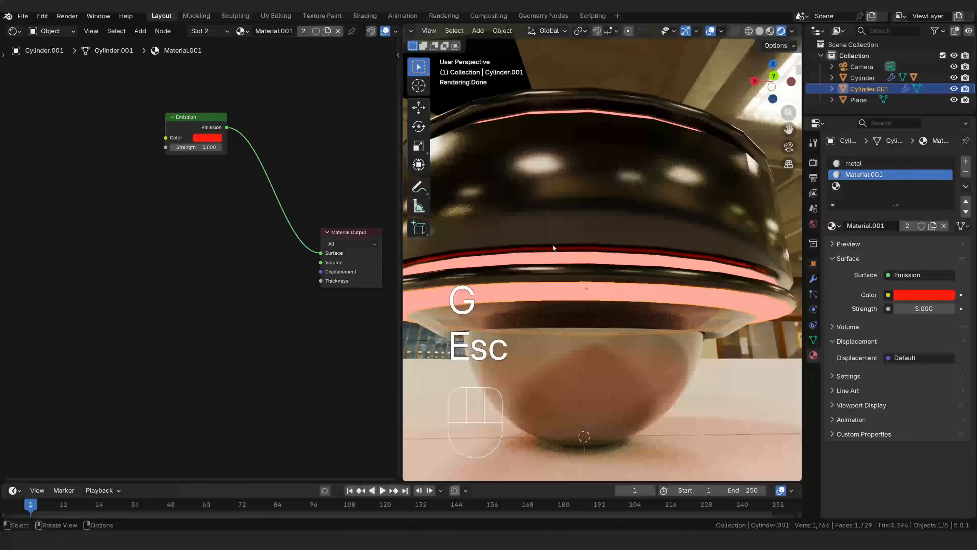
pyautogui.moveTo(552, 248); pyautogui.dragTo(530, 281, button='middle')
pyautogui.scroll(1, 653, 261)
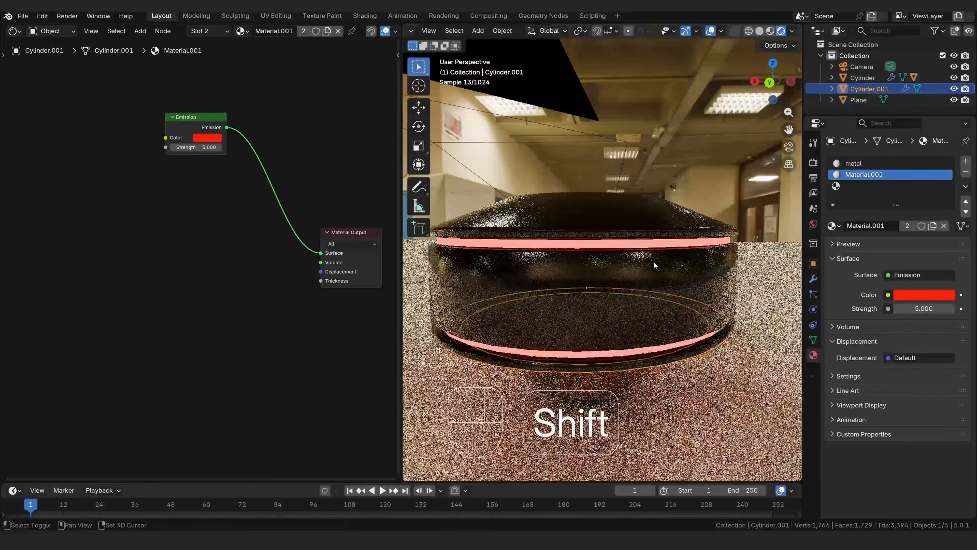
pyautogui.moveTo(653, 266); pyautogui.dragTo(668, 216, button='middle')
pyautogui.click(813, 278)
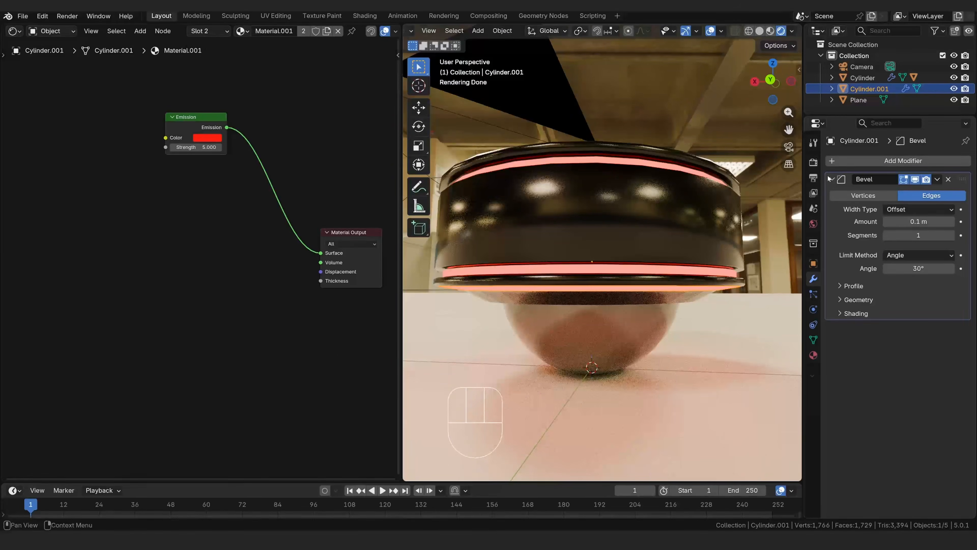
pyautogui.click(948, 179)
pyautogui.click(812, 354)
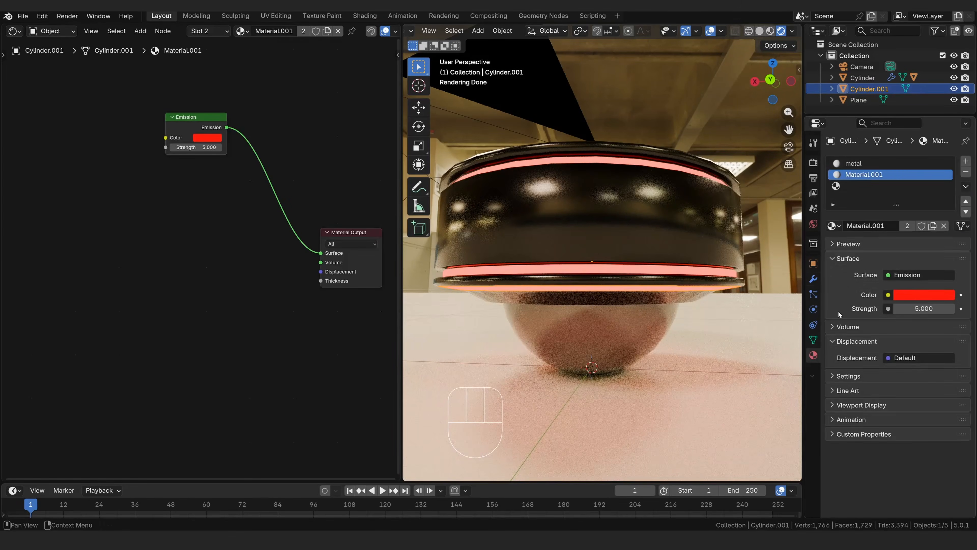
pyautogui.click(966, 172)
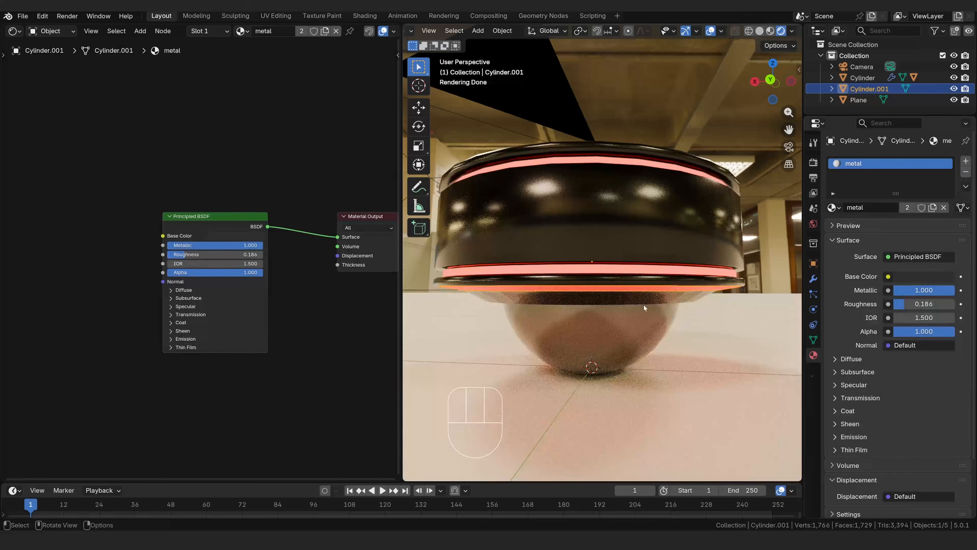
# Move the separated ring down along Z to sit just below the housing's glowing underside.
pyautogui.press('g')
pyautogui.press('Escape')
pyautogui.press('g')
pyautogui.press('z')
pyautogui.press('shift')
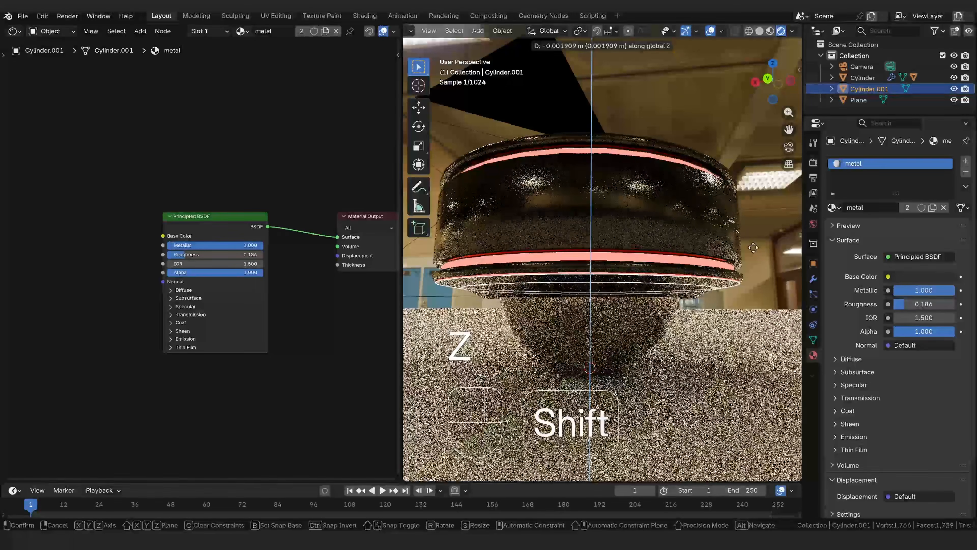
pyautogui.click(675, 294)
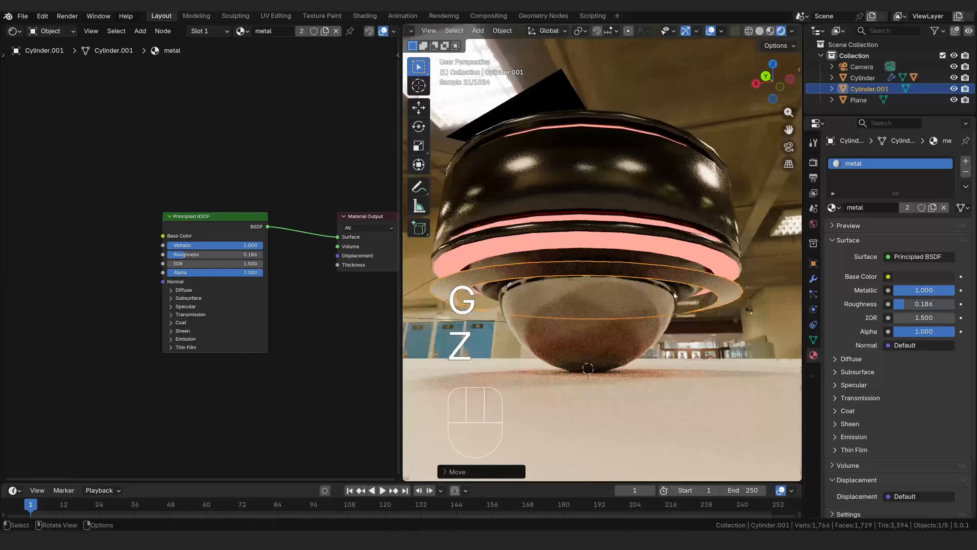
# Add a Hair particle system to the ring with a Hair Length of 0.1 m and a tip diameter of 0.5 m.
pyautogui.moveTo(674, 294); pyautogui.dragTo(761, 306, button='middle')
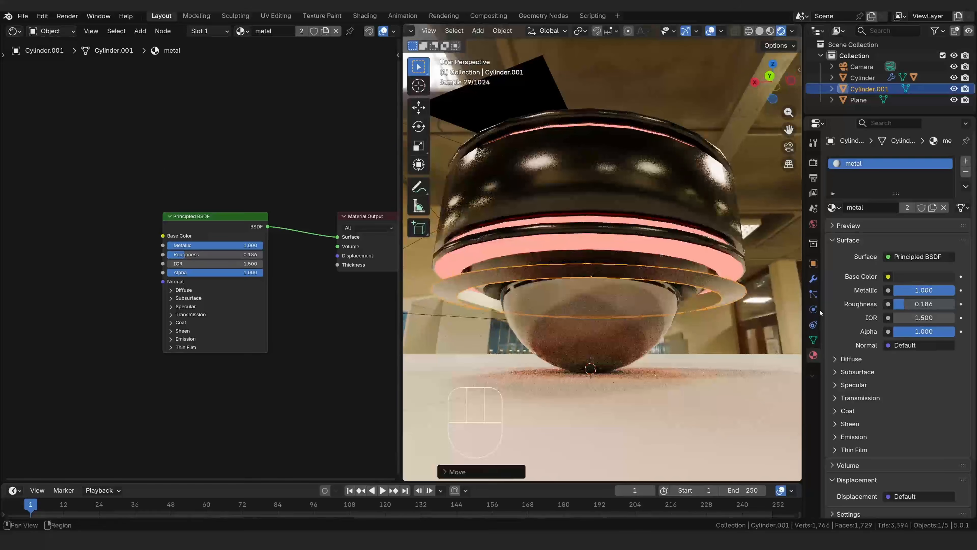
pyautogui.click(812, 295)
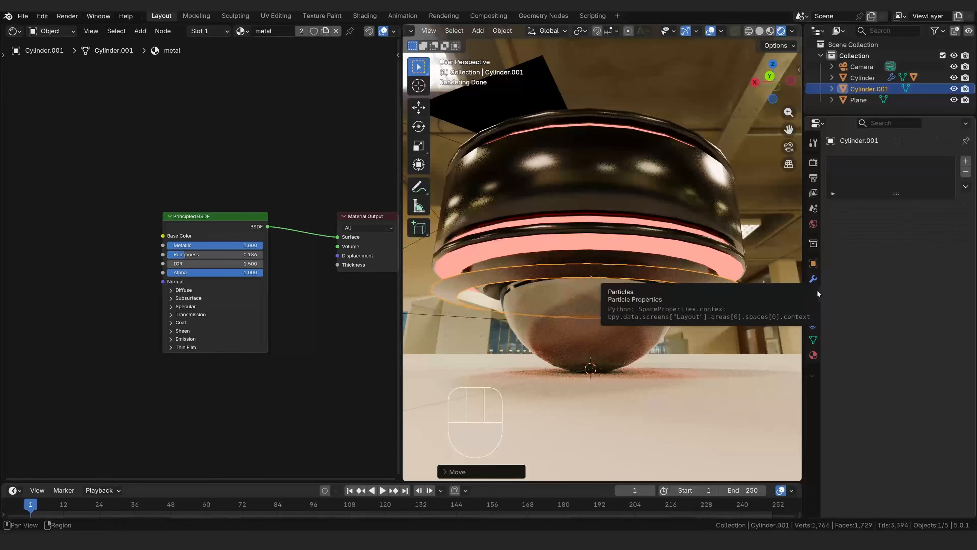
pyautogui.click(965, 161)
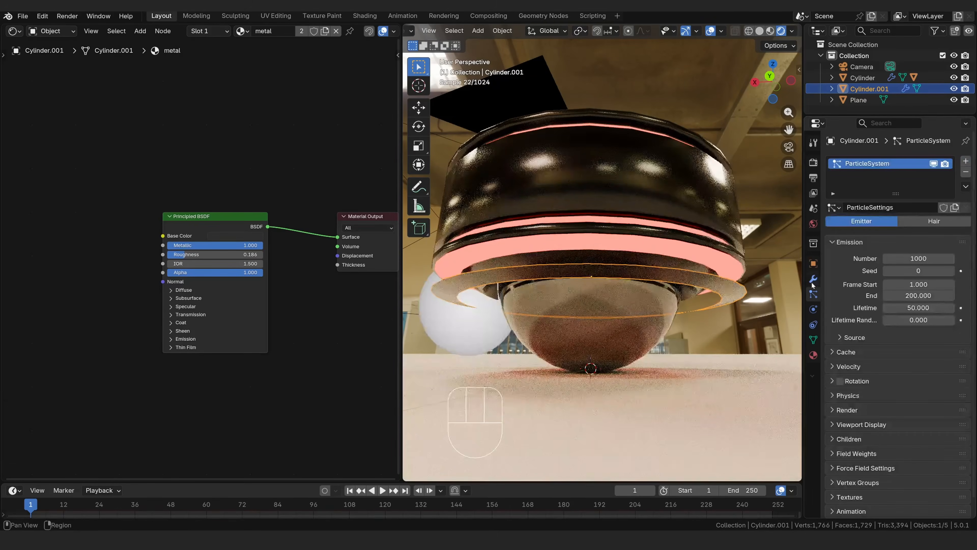
pyautogui.click(935, 220)
pyautogui.moveTo(734, 304); pyautogui.dragTo(803, 300, button='middle')
pyautogui.click(918, 294)
pyautogui.write('0.1')
pyautogui.press('Return')
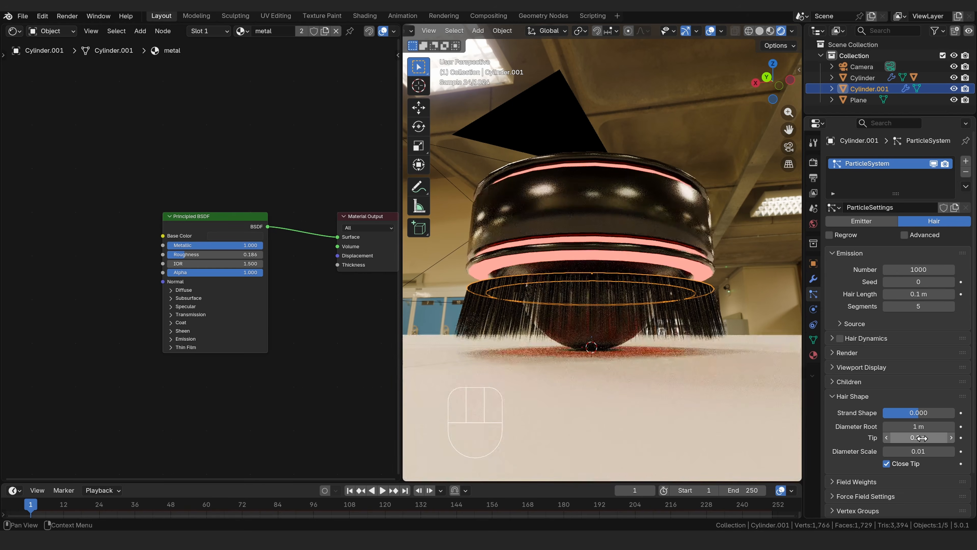
pyautogui.press('Return')
# Select the ring's outer edge loop and shift it along Z to change the slant of the bristles.
pyautogui.moveTo(635, 348); pyautogui.dragTo(706, 332, button='middle')
pyautogui.press('Tab')
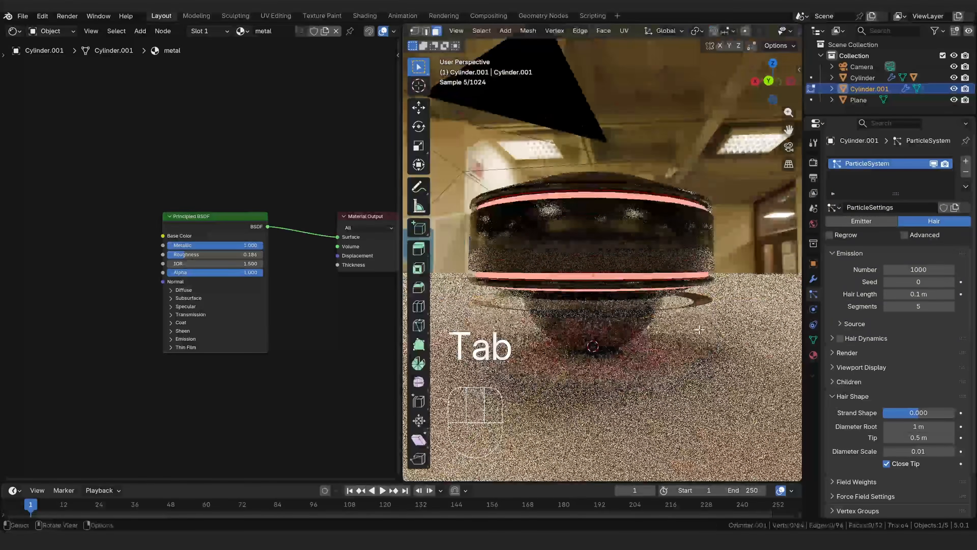
pyautogui.press('Tab')
pyautogui.press('Tab')
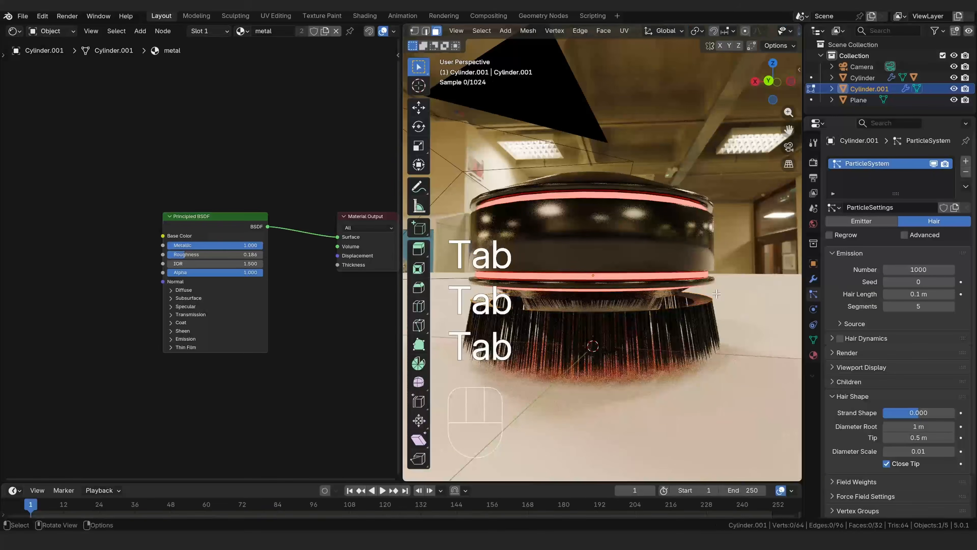
pyautogui.press('2')
pyautogui.keyDown('alt'); pyautogui.click(703, 322); pyautogui.keyUp('alt')
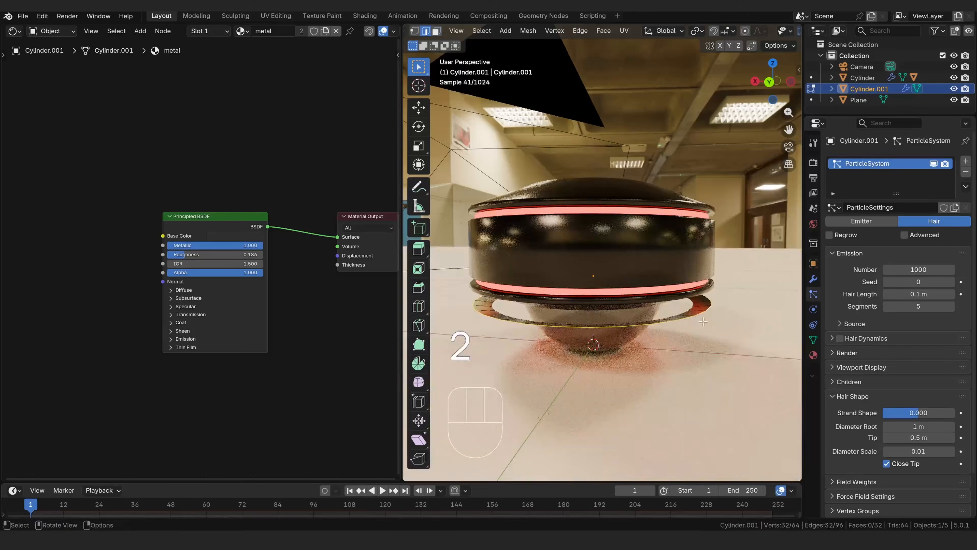
pyautogui.moveTo(732, 326)
pyautogui.mouseDown(button='middle')
pyautogui.moveTo(753, 330)
pyautogui.moveTo(742, 318)
pyautogui.moveTo(708, 342)
pyautogui.moveTo(732, 308)
pyautogui.mouseUp(button='middle')
pyautogui.press('g')
pyautogui.press('z')
pyautogui.click(761, 328)
pyautogui.press('Tab')
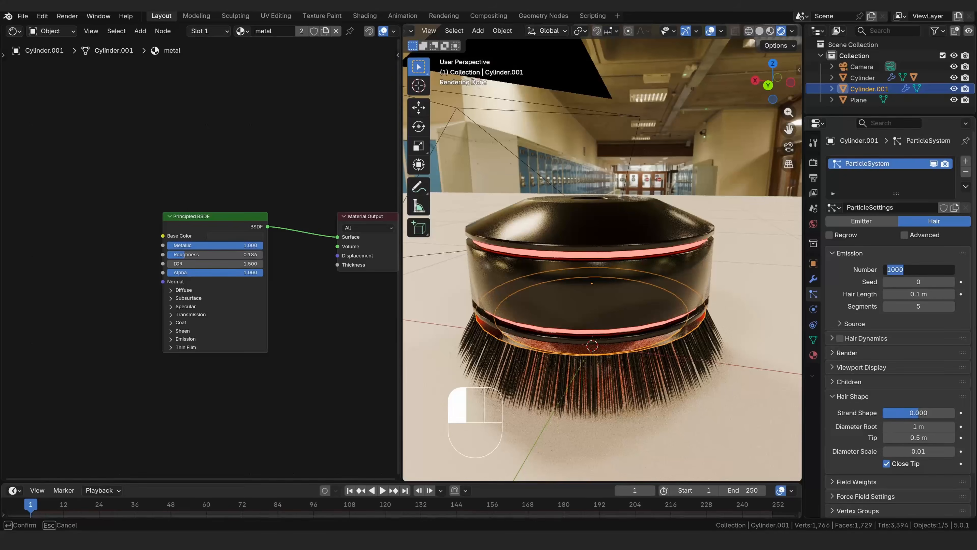
# Set the ring's hair particle Number to 2000.
pyautogui.write('2')
pyautogui.press('Return')
pyautogui.scroll(5, 703, 275)
pyautogui.moveTo(703, 276)
pyautogui.mouseDown(button='middle')
pyautogui.moveTo(683, 209)
pyautogui.moveTo(669, 261)
pyautogui.moveTo(650, 267)
pyautogui.moveTo(631, 296)
pyautogui.mouseUp(button='middle')
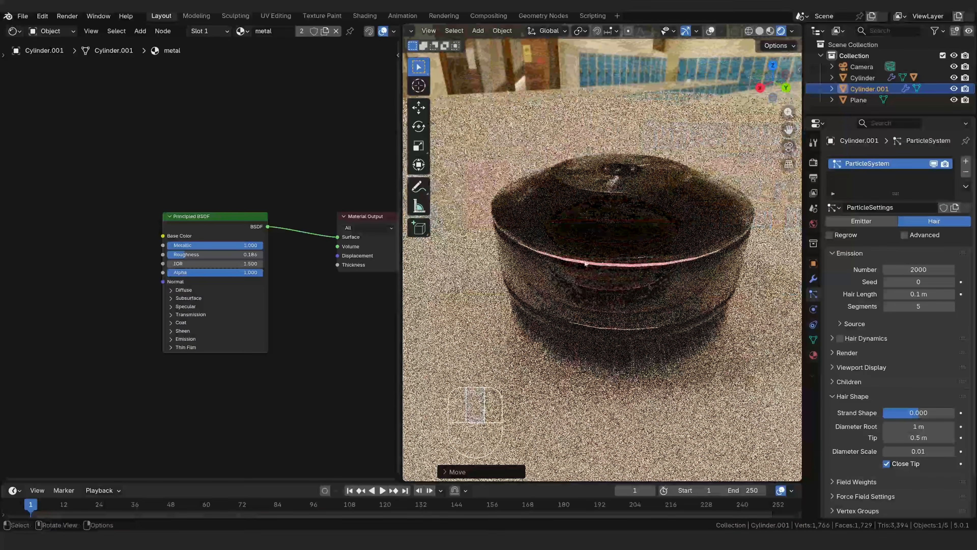
pyautogui.scroll(-2, 656, 269)
pyautogui.click(673, 286)
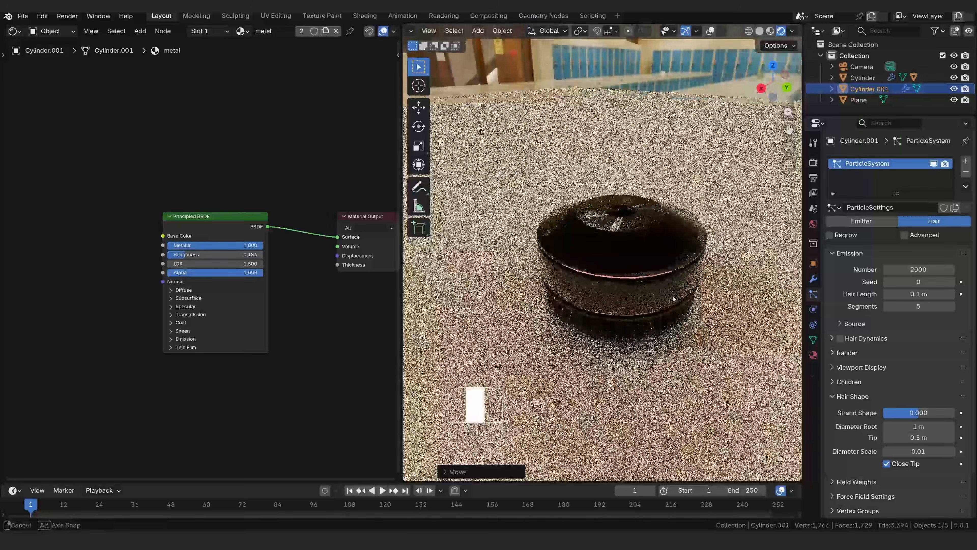
# Apply Shade Auto Smooth to the metal housing.
pyautogui.rightClick(647, 280)
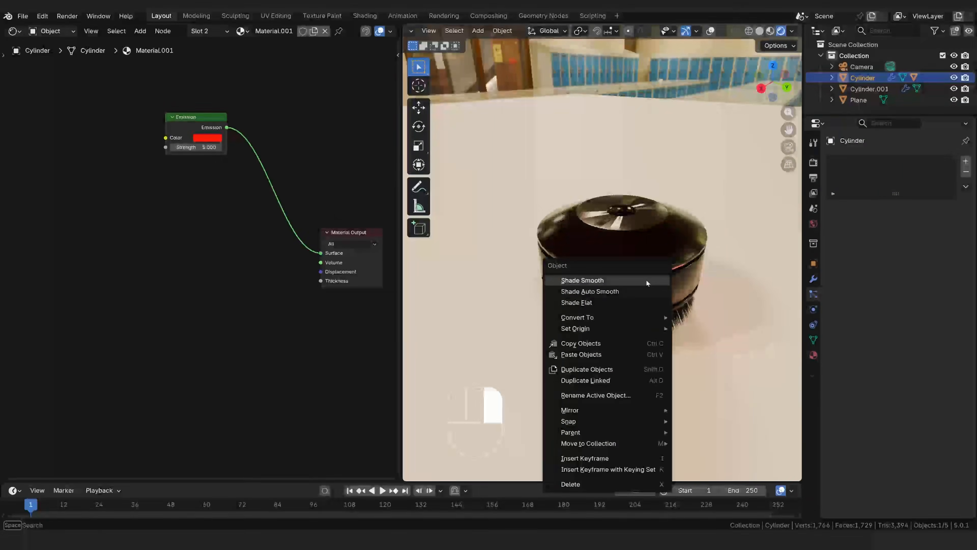
pyautogui.click(616, 291)
pyautogui.moveTo(615, 288)
pyautogui.mouseDown(button='middle')
pyautogui.moveTo(664, 248)
pyautogui.moveTo(631, 253)
pyautogui.moveTo(638, 227)
pyautogui.mouseUp(button='middle')
# Add a centred loop cut around the housing's flat top ring and bevel it into a narrow band.
pyautogui.press('Tab')
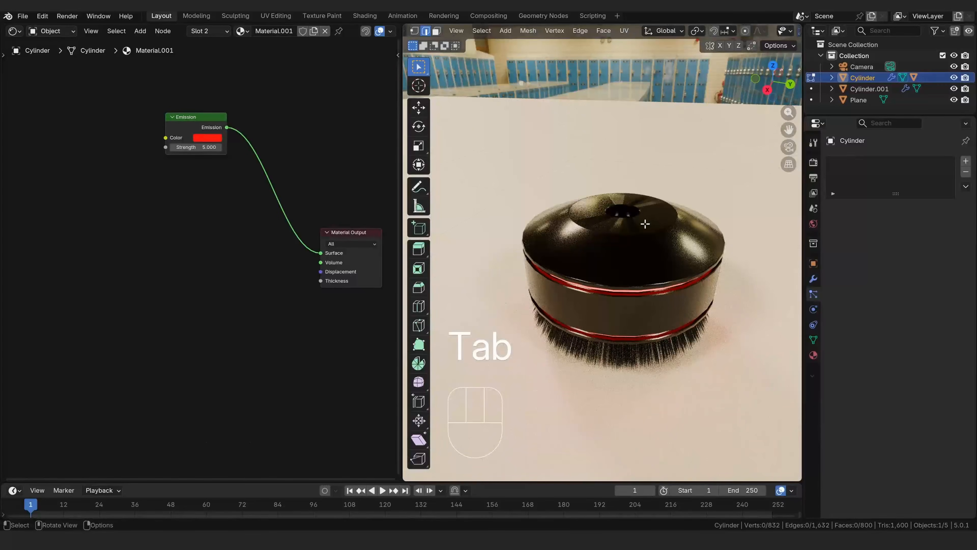
pyautogui.hotkey('shift', 'f')
pyautogui.press('3')
pyautogui.keyDown('alt'); pyautogui.click(645, 225); pyautogui.keyUp('alt')
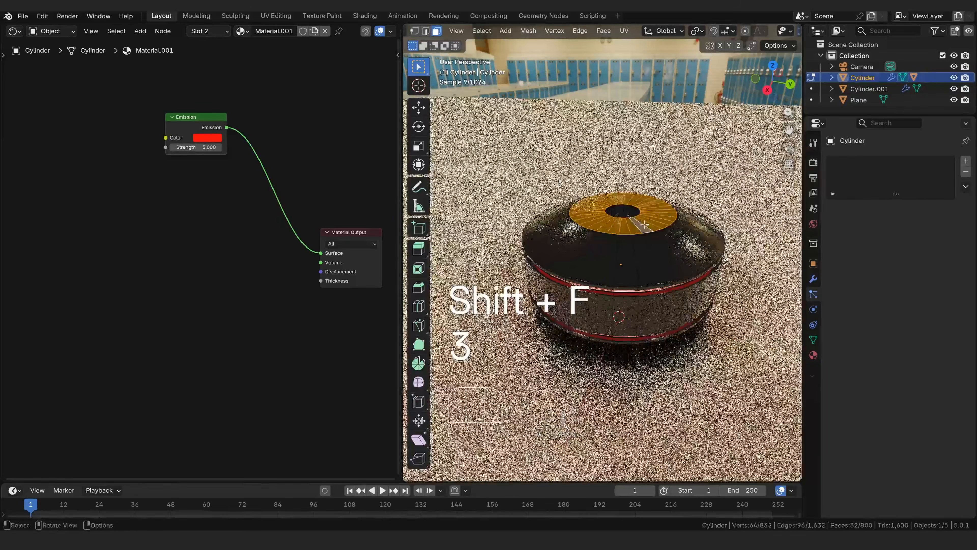
pyautogui.moveTo(645, 224)
pyautogui.mouseDown(button='middle')
pyautogui.moveTo(635, 220)
pyautogui.moveTo(676, 217)
pyautogui.mouseUp(button='middle')
pyautogui.scroll(3, 646, 221)
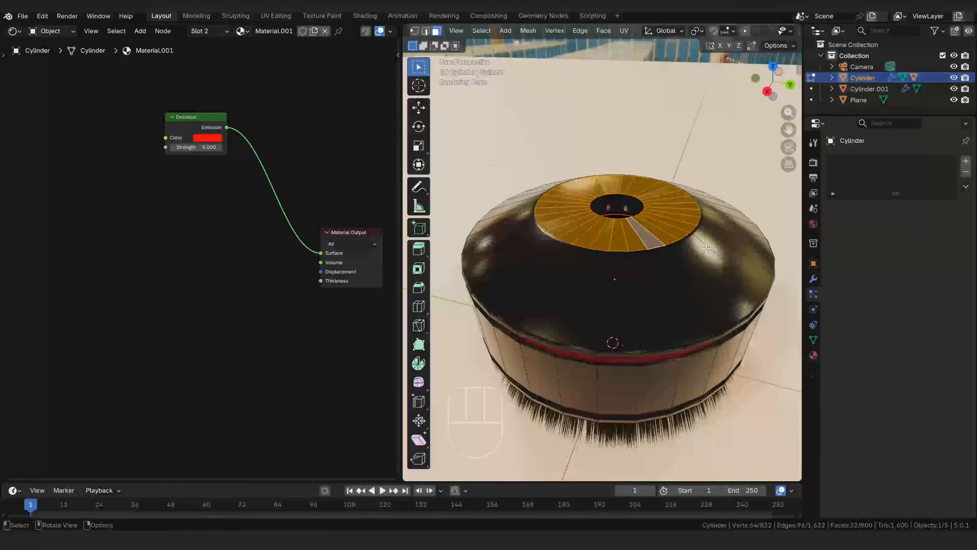
pyautogui.hotkey('ctrl', 'r')
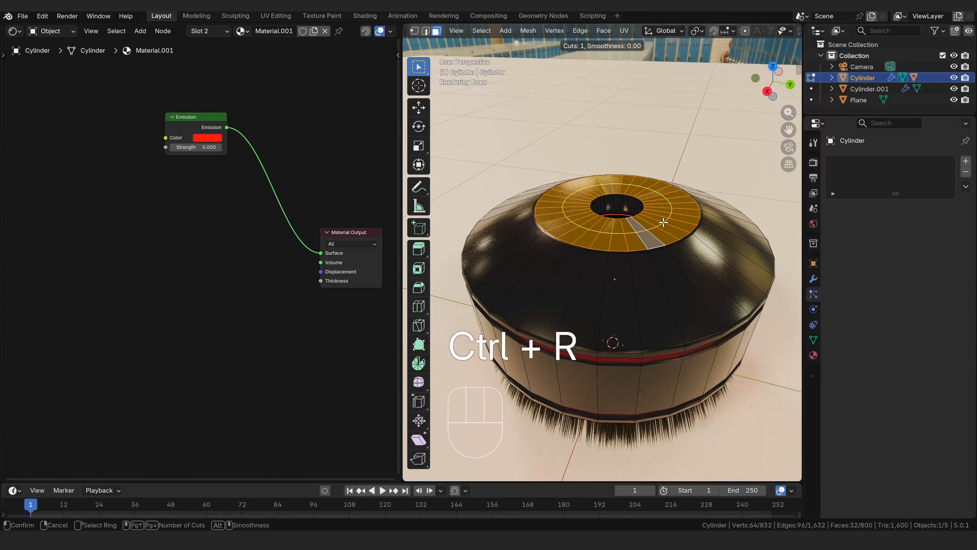
pyautogui.click(663, 222)
pyautogui.press('Escape')
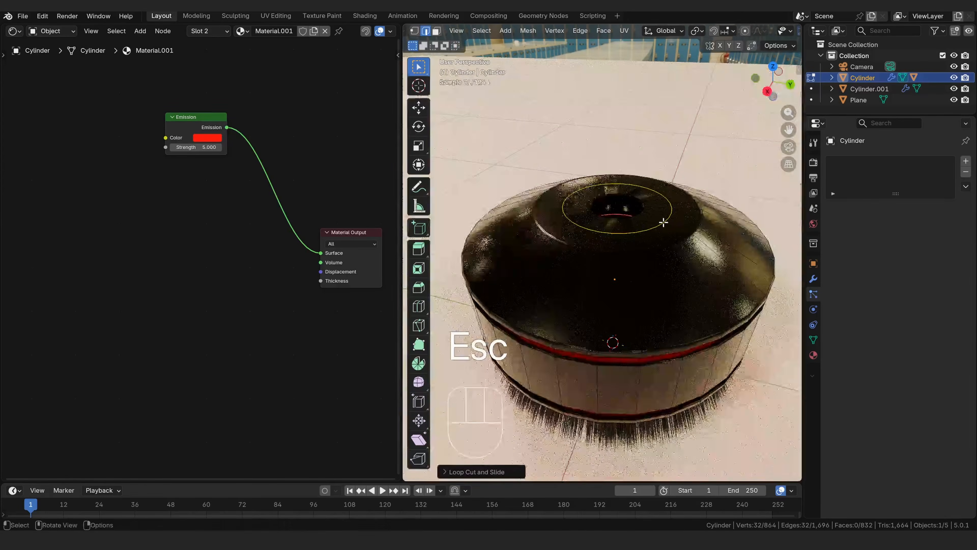
pyautogui.hotkey('ctrl', 'b')
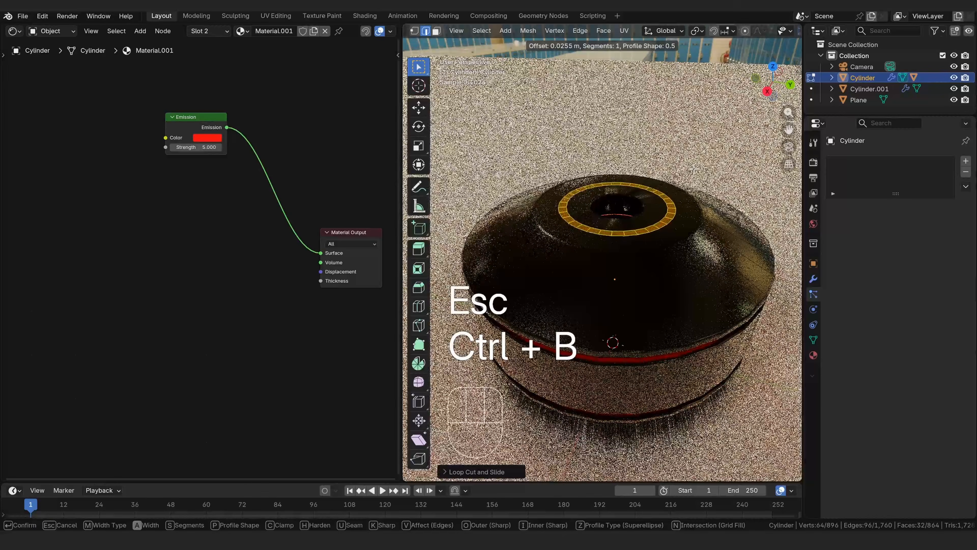
pyautogui.click(696, 169)
# Extrude the beveled band down along global Z to sink a circular groove into the housing's top.
pyautogui.press('e')
pyautogui.press('z')
pyautogui.press('z')
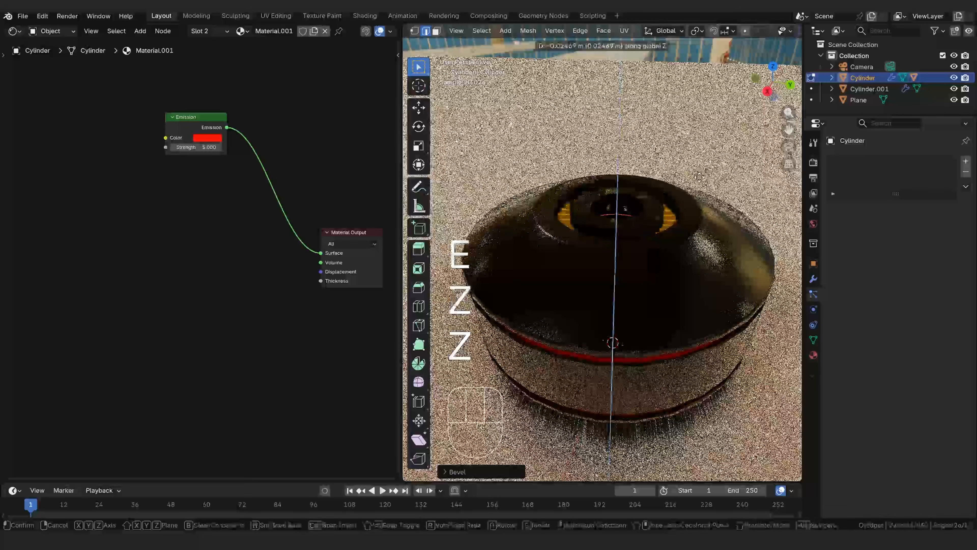
pyautogui.click(584, 198)
# Cut and bevel a loop on the ring between the groove and central opening, and extrude it about 0.008 m up along global Z.
pyautogui.hotkey('ctrl', 'r')
pyautogui.click(584, 198)
pyautogui.press('Escape')
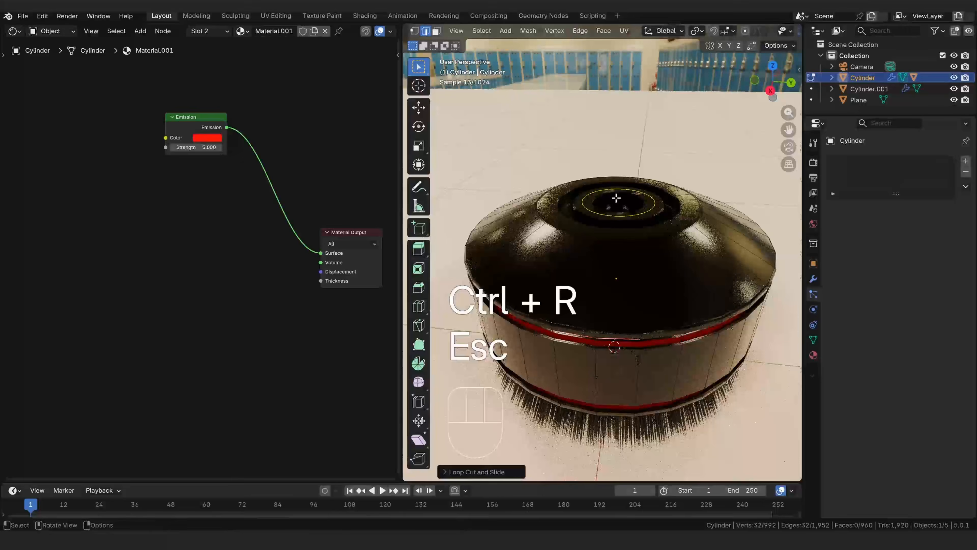
pyautogui.hotkey('ctrl', 'b')
pyautogui.click(733, 165)
pyautogui.press('e')
pyautogui.press('z')
pyautogui.press('z')
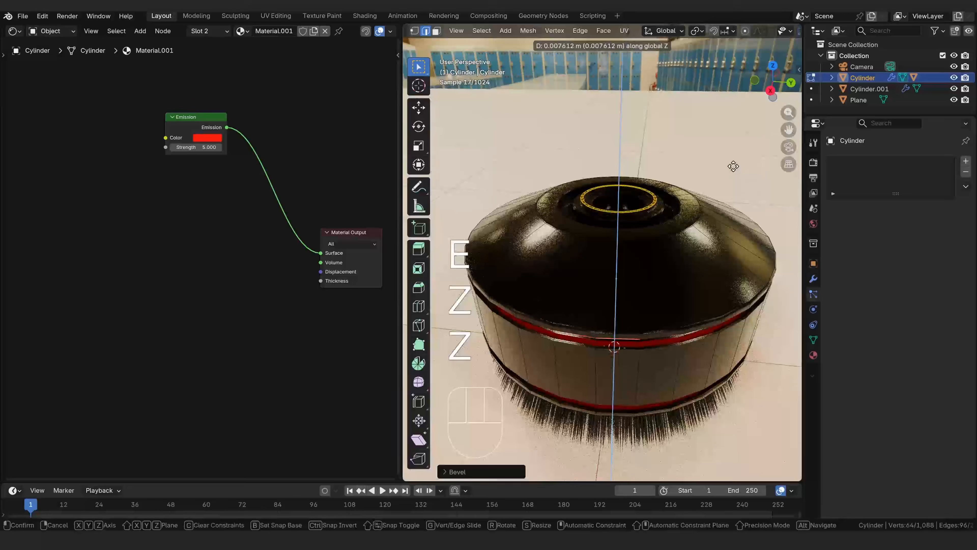
pyautogui.click(733, 166)
# Select the inner wall faces of the central opening and name the emission material "red glow".
pyautogui.press('Tab')
pyautogui.moveTo(638, 219); pyautogui.dragTo(616, 214, button='middle')
pyautogui.press('Tab')
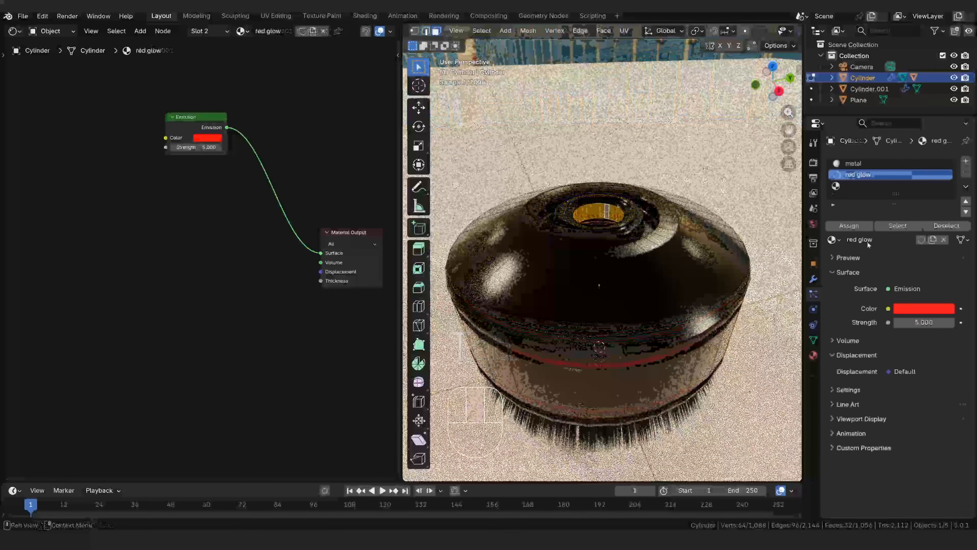
# Select six evenly spaced faces around the housing's sloped top and inset them.
pyautogui.moveTo(600, 284); pyautogui.dragTo(691, 279, button='middle')
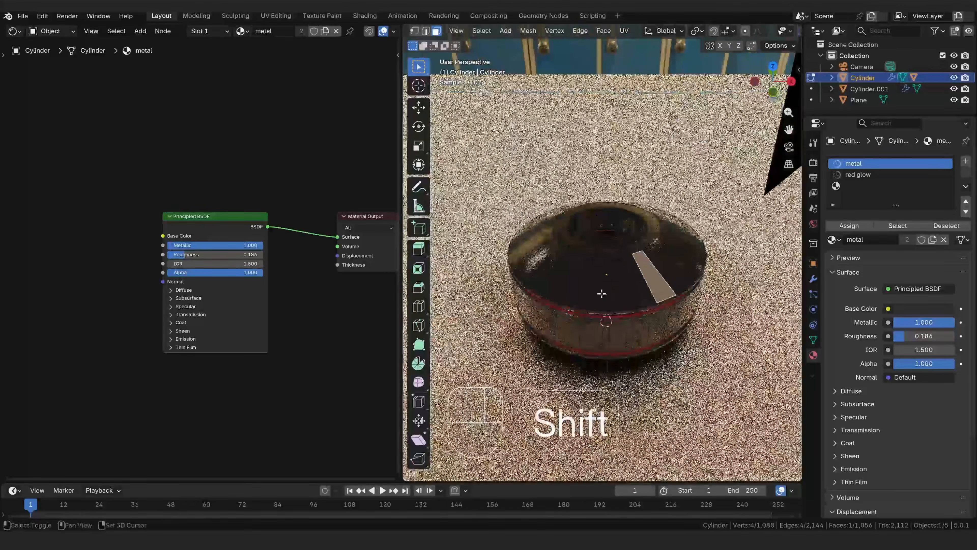
pyautogui.keyDown('shift'); pyautogui.click(578, 287); pyautogui.keyUp('shift')
pyautogui.moveTo(581, 288); pyautogui.dragTo(709, 289, button='middle')
pyautogui.press('i')
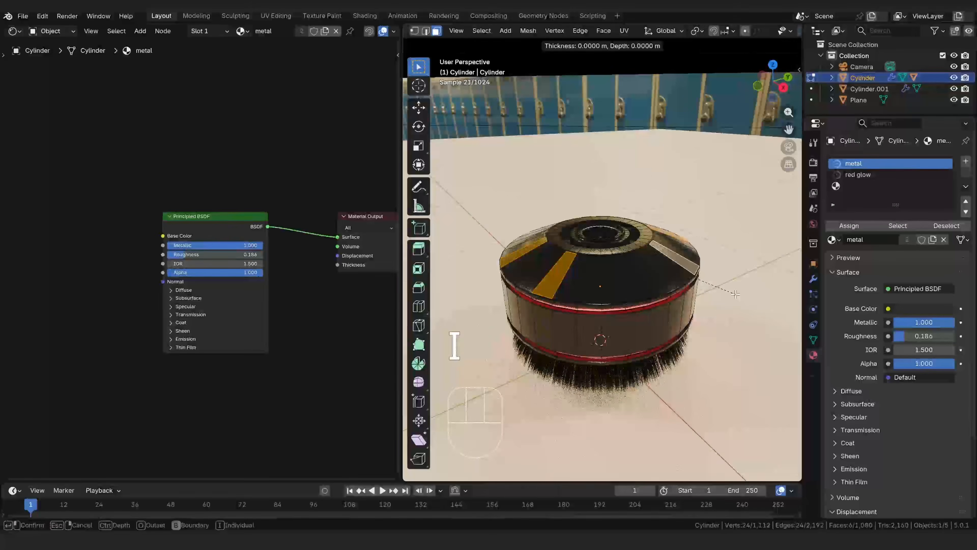
pyautogui.click(734, 293)
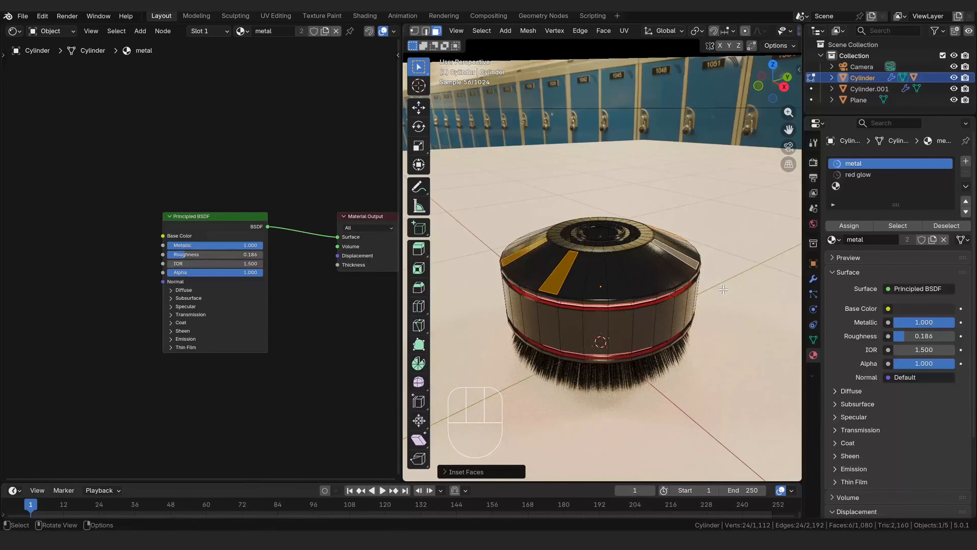
# Extrude the six inset faces outward into raised ribs on the sloped top.
pyautogui.press('e')
pyautogui.click(725, 284)
pyautogui.moveTo(725, 284); pyautogui.dragTo(671, 264, button='middle')
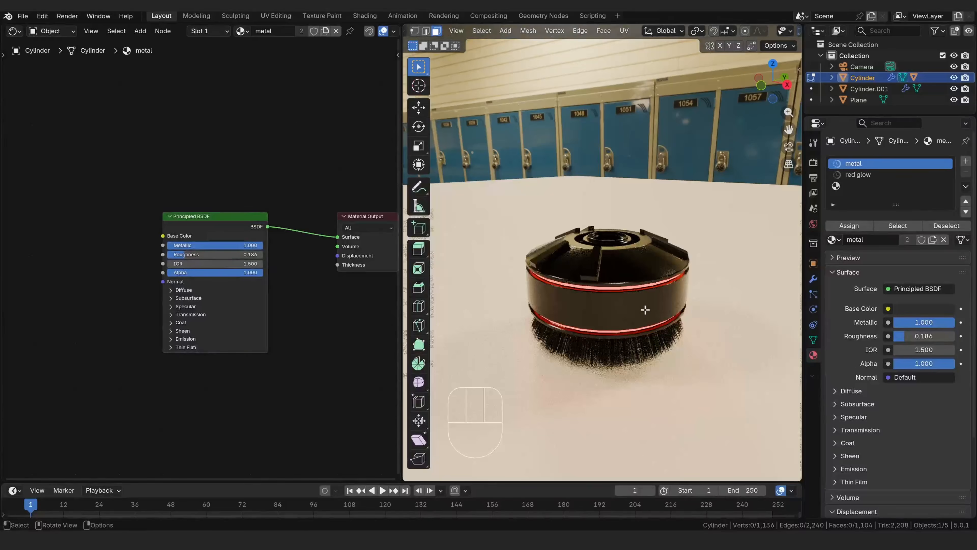
pyautogui.scroll(2, 648, 311)
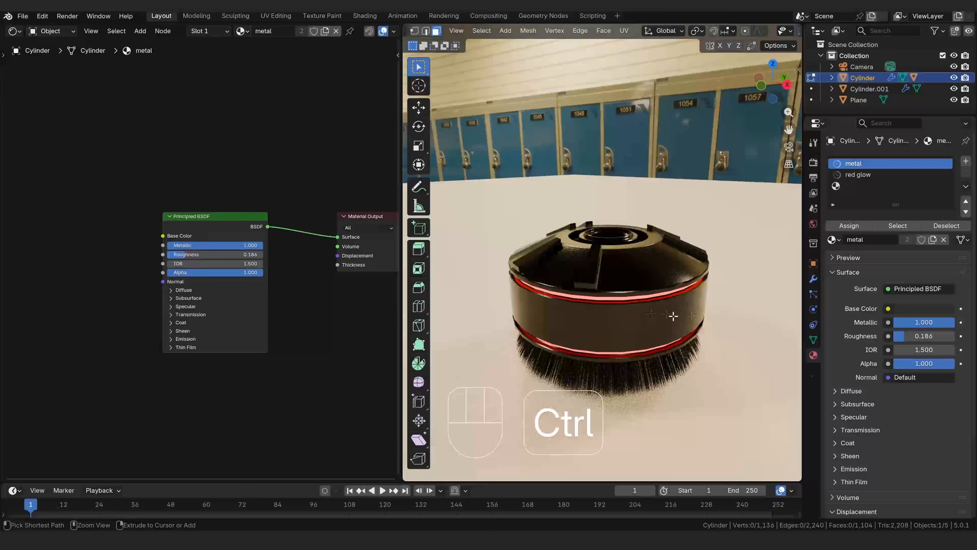
pyautogui.moveTo(672, 315); pyautogui.dragTo(622, 327, button='middle')
pyautogui.press('Tab')
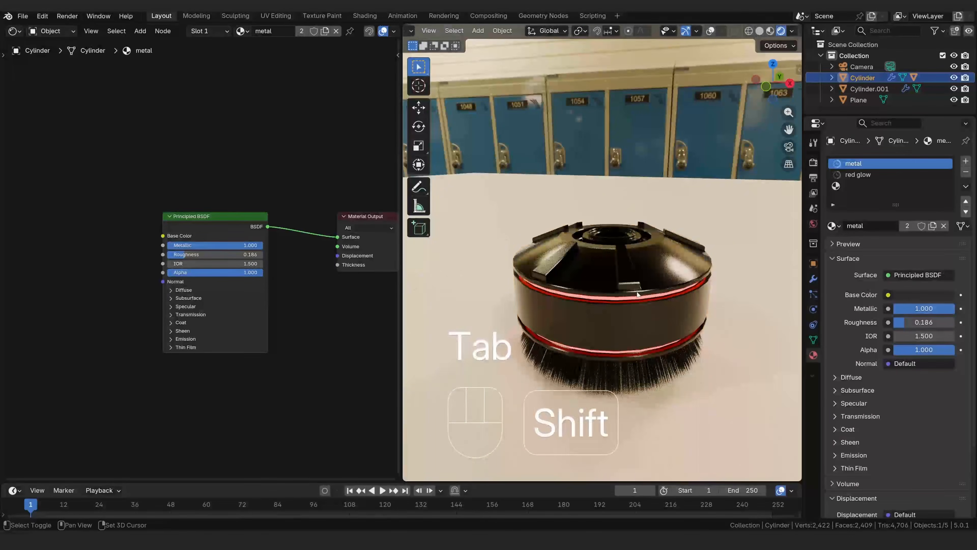
pyautogui.hotkey('shift', 'f')
# Select the outer end faces of all six ribs and inset them.
pyautogui.press('Tab')
pyautogui.click(612, 289)
pyautogui.moveTo(612, 289); pyautogui.dragTo(581, 289, button='middle')
pyautogui.moveTo(681, 288); pyautogui.dragTo(593, 288, button='middle')
pyautogui.keyDown('shift'); pyautogui.click(655, 286); pyautogui.keyUp('shift')
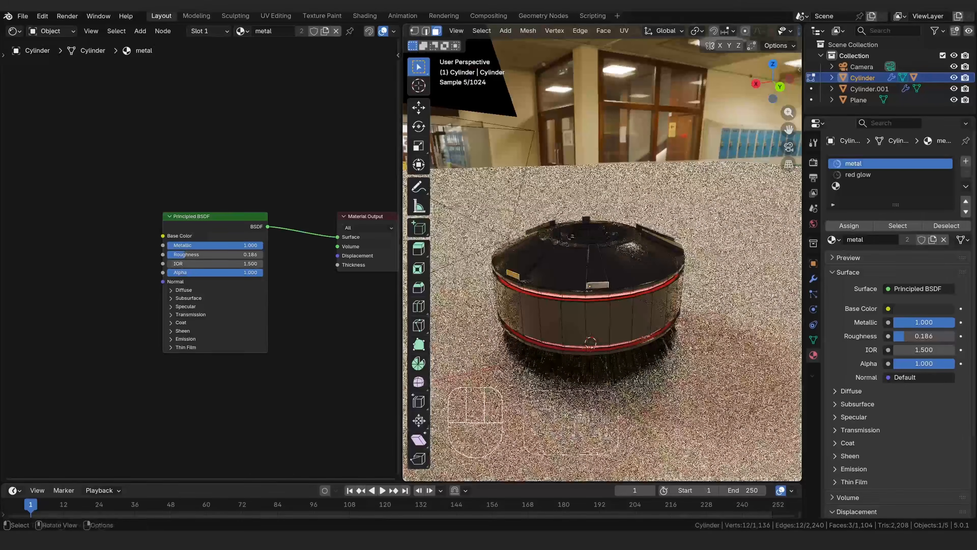
pyautogui.keyDown('shift'); pyautogui.click(587, 284); pyautogui.keyUp('shift')
pyautogui.moveTo(653, 285); pyautogui.dragTo(599, 286, button='middle')
pyautogui.keyDown('shift'); pyautogui.click(685, 285); pyautogui.keyUp('shift')
pyautogui.keyDown('shift'); pyautogui.click(596, 294); pyautogui.keyUp('shift')
pyautogui.press('i')
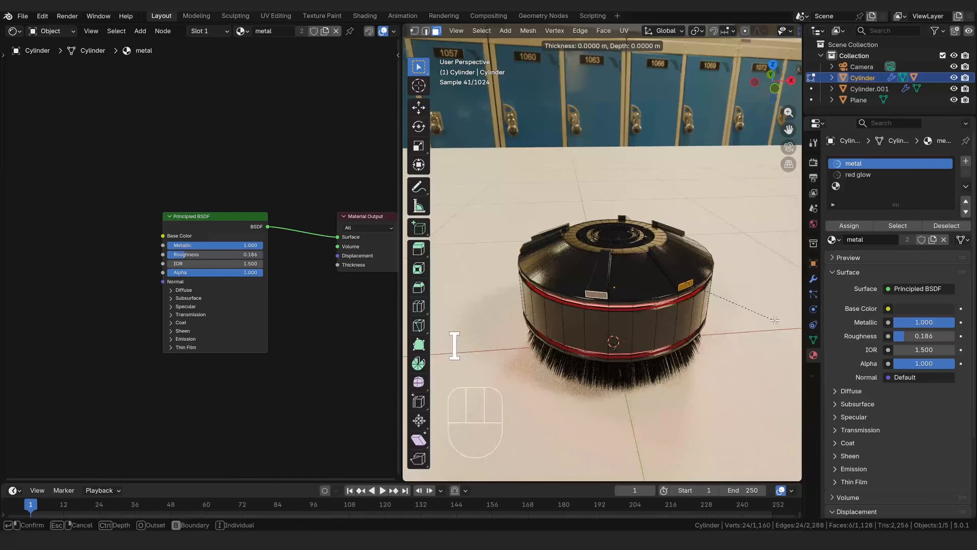
pyautogui.click(785, 157)
# Extrude the inset rib ends in place, set the transform orientation to Normal, and scale the faces inward to recess them.
pyautogui.moveTo(785, 157); pyautogui.dragTo(785, 93, button='middle')
pyautogui.press('e')
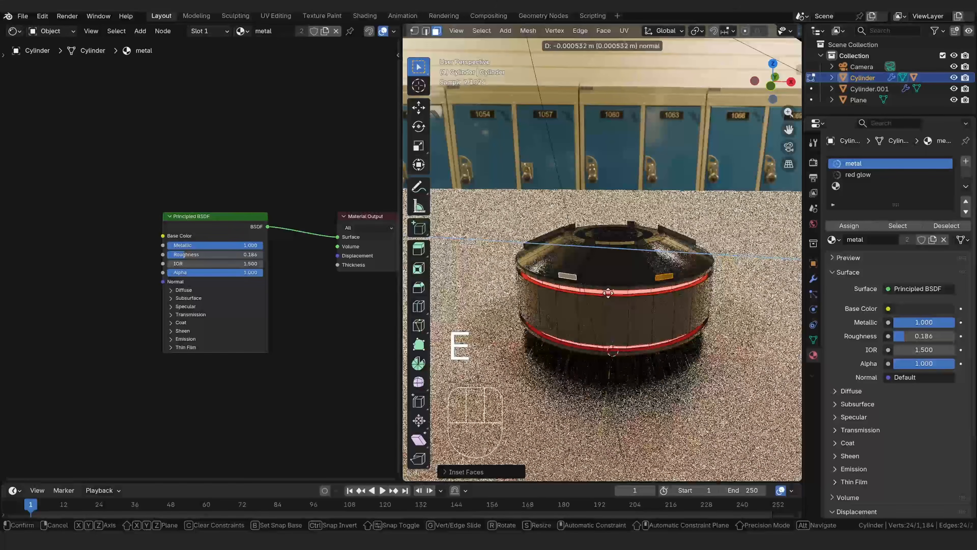
pyautogui.press('Escape')
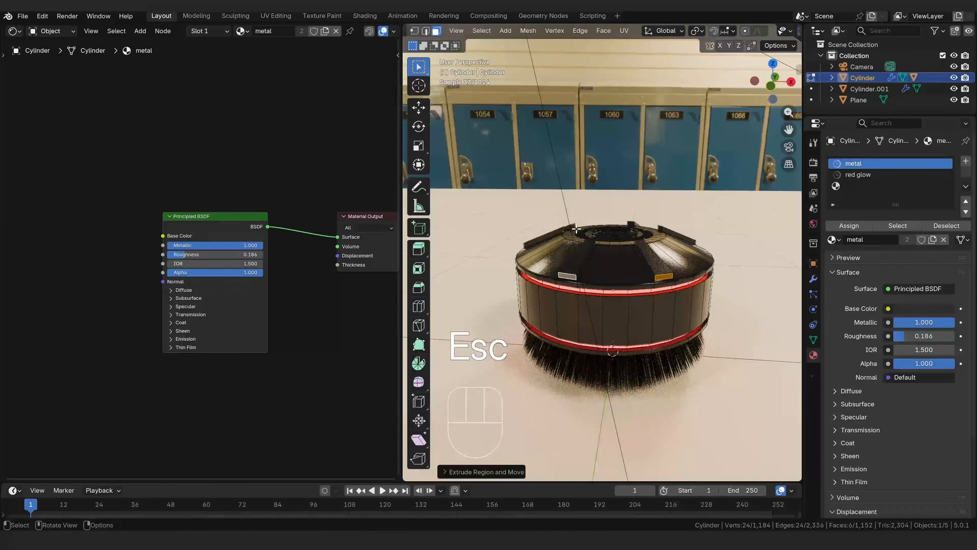
pyautogui.click(663, 32)
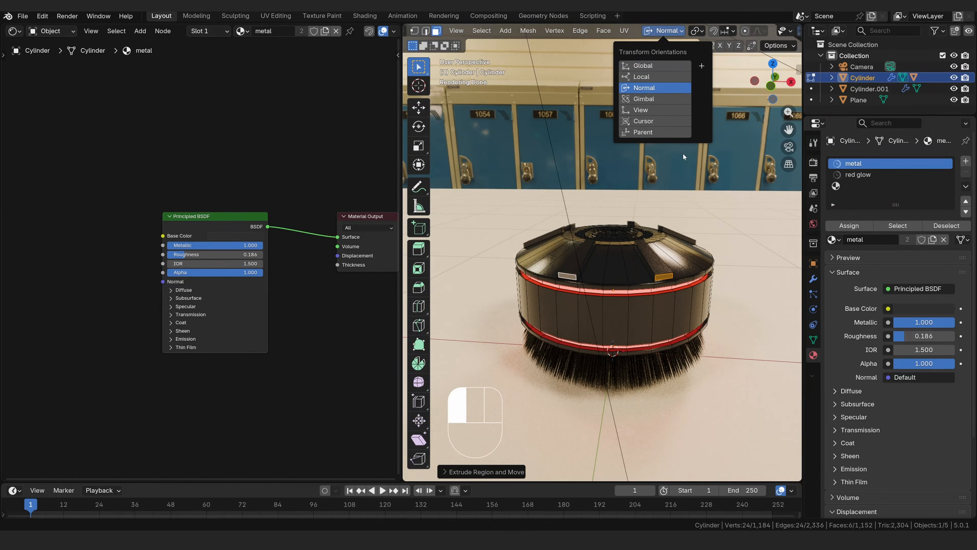
pyautogui.press('s')
pyautogui.click(730, 270)
# Add a centred loop cut around the side wall between the red grooves and bevel it into a wide band.
pyautogui.moveTo(730, 270); pyautogui.dragTo(660, 296, button='middle')
pyautogui.hotkey('shift', 'f')
pyautogui.hotkey('ctrl', 'r')
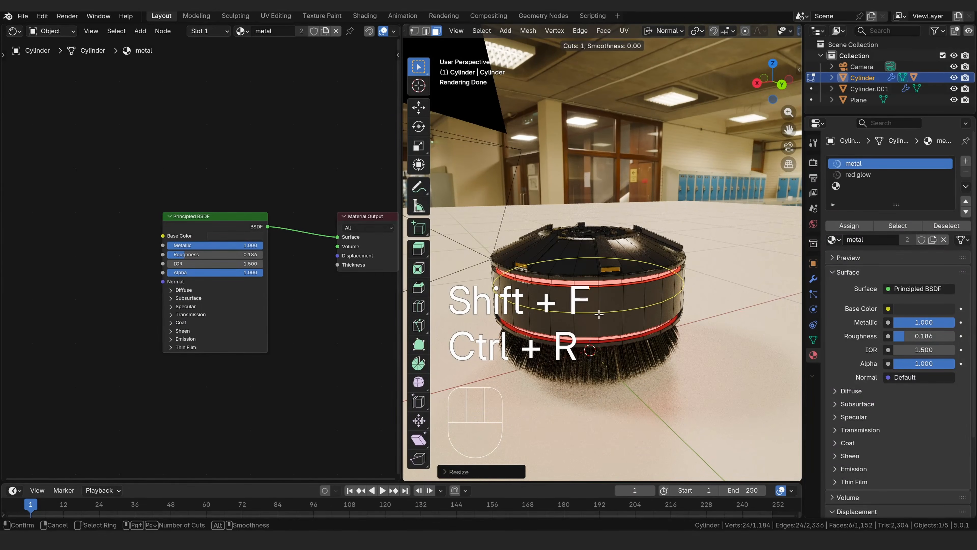
pyautogui.click(599, 314)
pyautogui.press('Escape')
pyautogui.hotkey('ctrl', 'b')
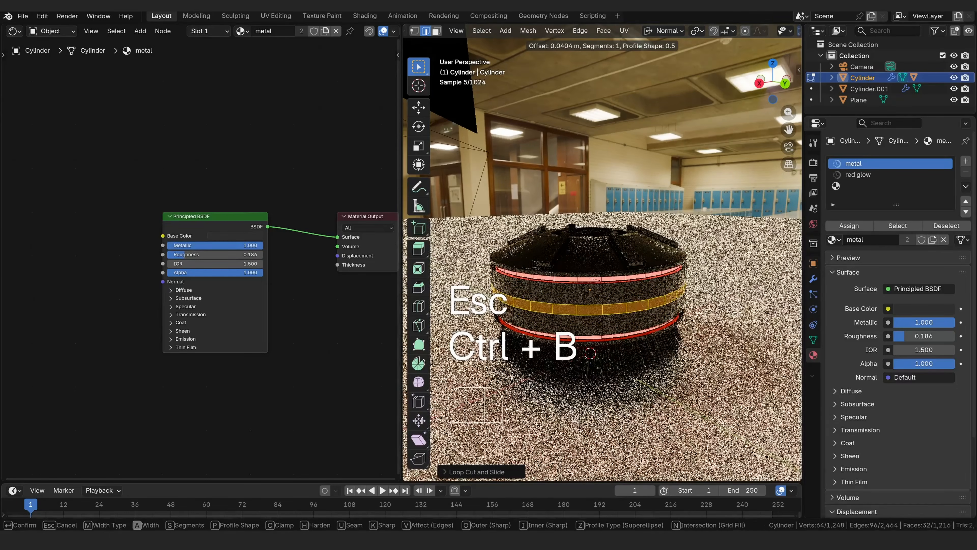
pyautogui.click(743, 312)
# Scale the side-wall band outward to about 1.08 so the housing bulges between the two red grooves.
pyautogui.press('s')
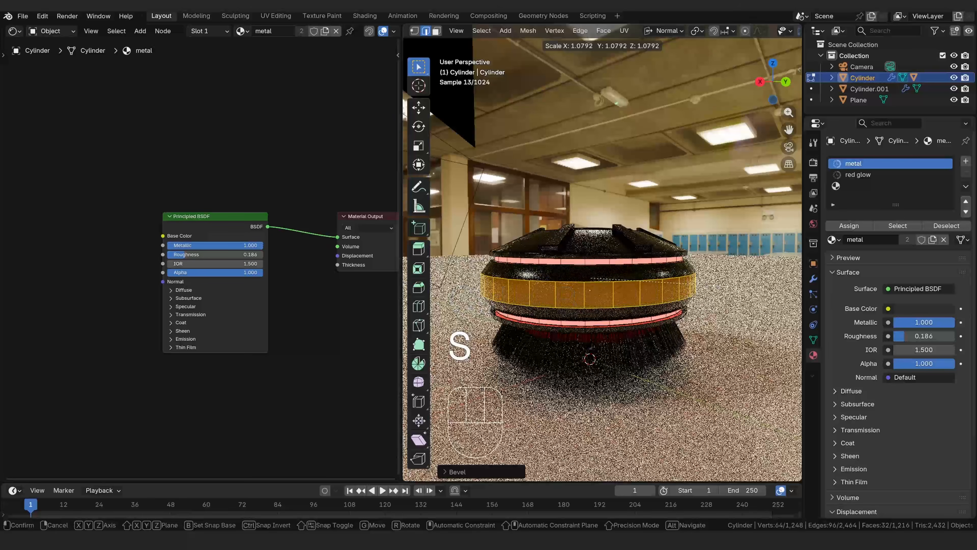
pyautogui.click(720, 286)
pyautogui.press('Tab')
pyautogui.moveTo(661, 289); pyautogui.dragTo(606, 288, button='middle')
pyautogui.press('Tab')
pyautogui.press('Tab')
# Cut and bevel a thin loop around the middle of the bulge, and extrude and scale it inward into a groove.
pyautogui.hotkey('ctrl', 'r')
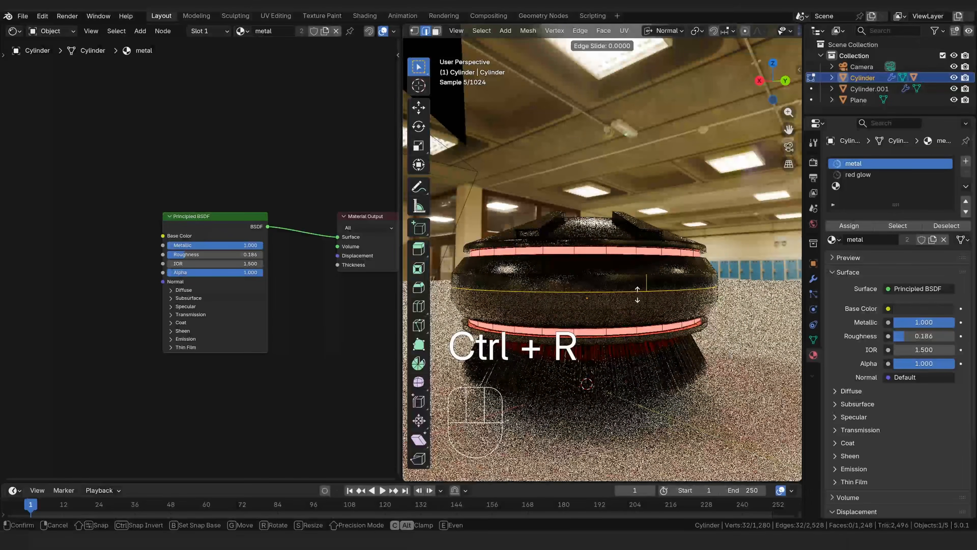
pyautogui.click(664, 293)
pyautogui.press('Escape')
pyautogui.hotkey('ctrl', 'b')
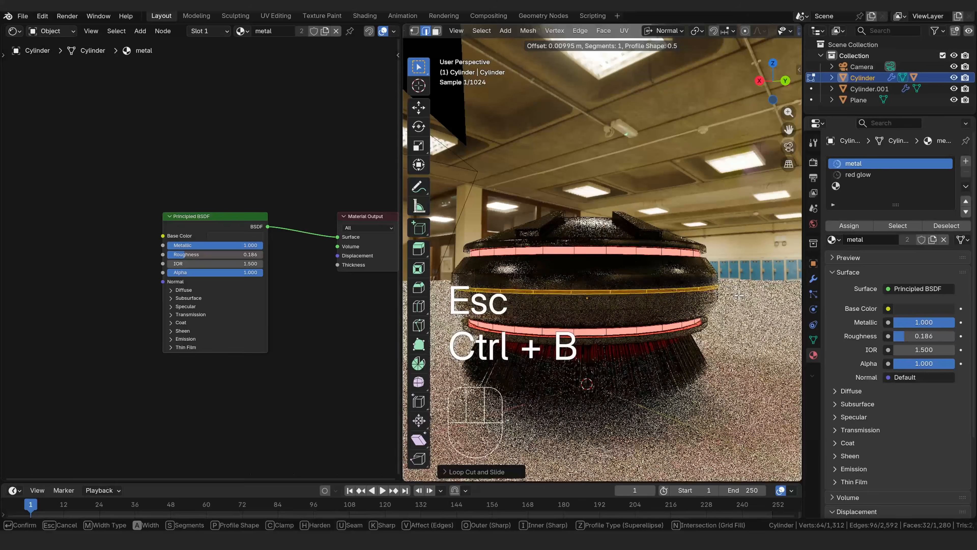
pyautogui.press('e')
pyautogui.press('Escape')
pyautogui.press('s')
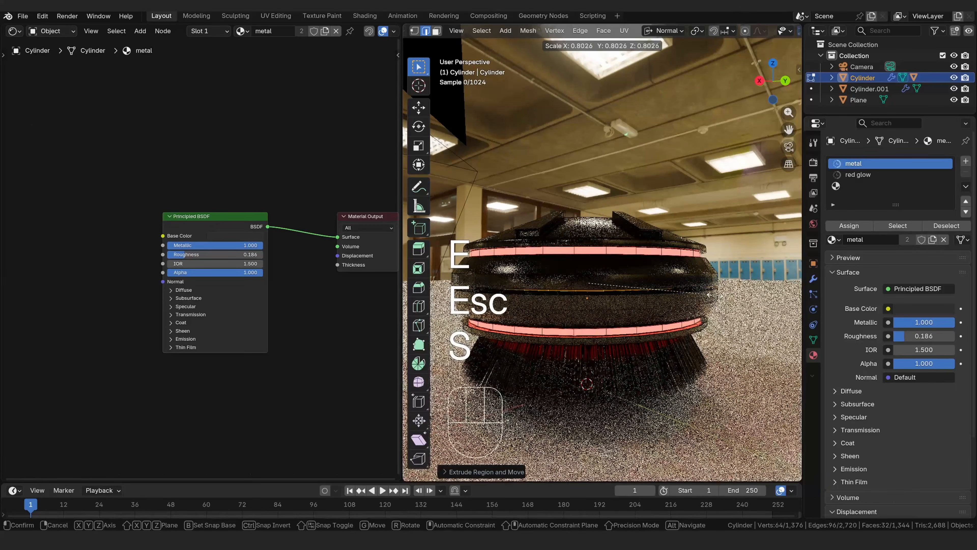
# Assign the red glow material to the new groove around the bulge.
pyautogui.press('Tab')
pyautogui.press('Tab')
pyautogui.click(881, 174)
pyautogui.press('Tab')
pyautogui.press('Tab')
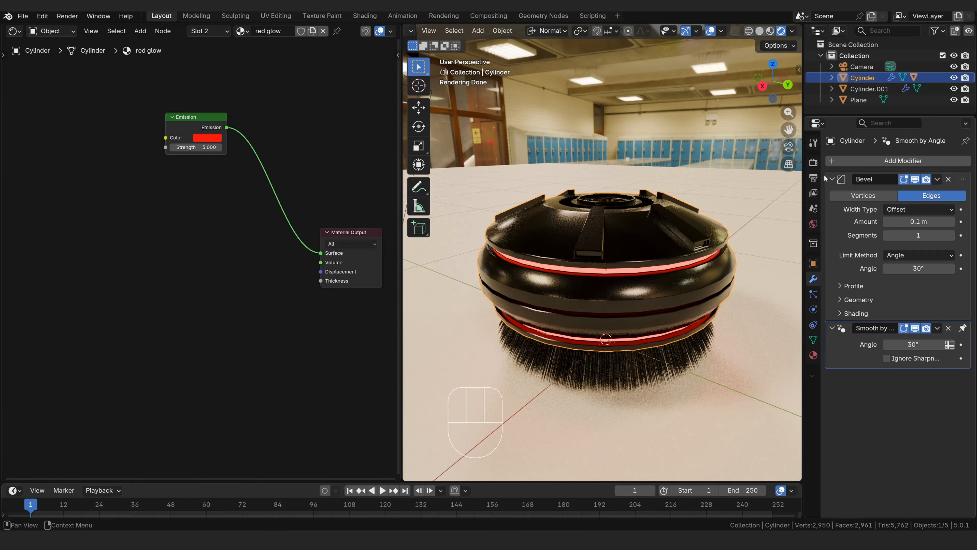
# Add a Subdivision Surface modifier to the housing and arrange it directly after the Bevel modifier.
pyautogui.click(832, 179)
pyautogui.click(884, 160)
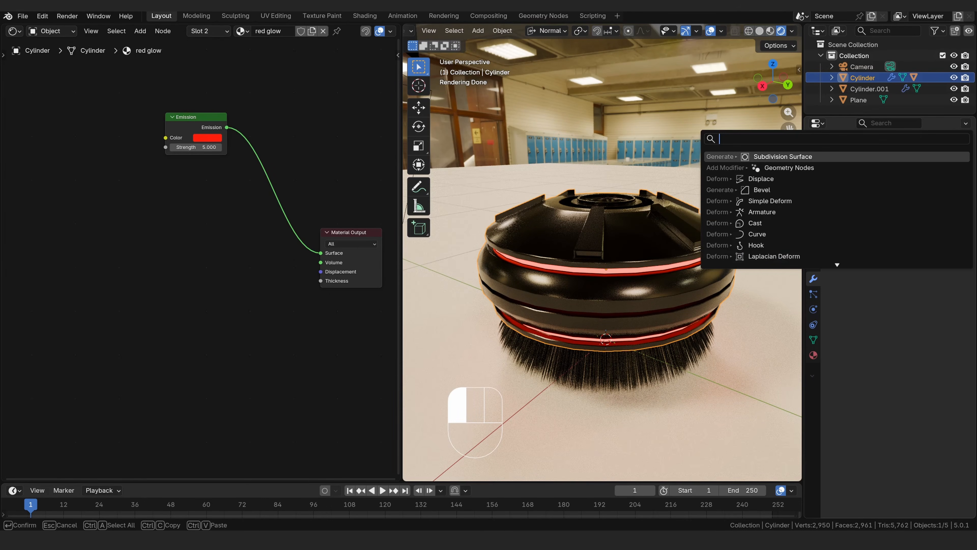
pyautogui.write('sub')
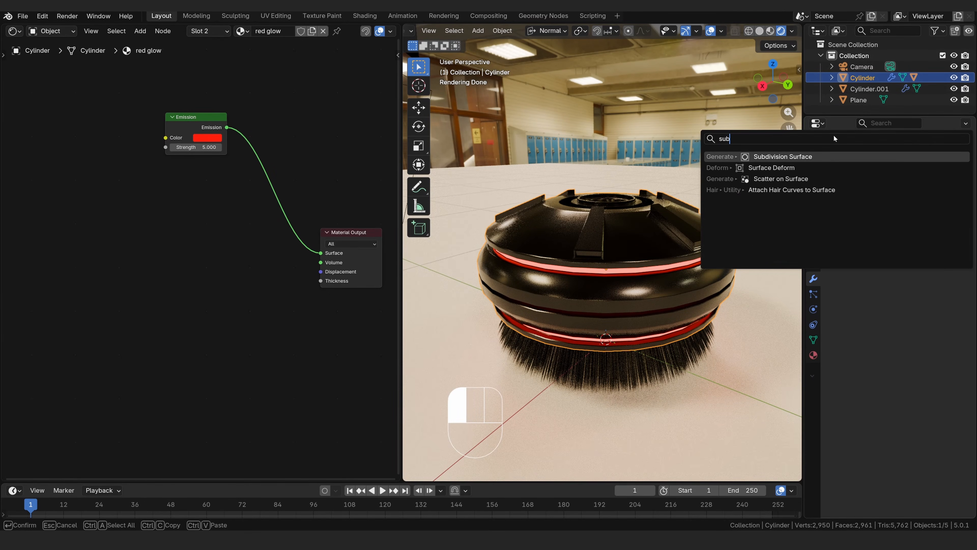
pyautogui.press('Return')
pyautogui.moveTo(965, 197); pyautogui.dragTo(965, 173)
pyautogui.moveTo(966, 206); pyautogui.dragTo(965, 216)
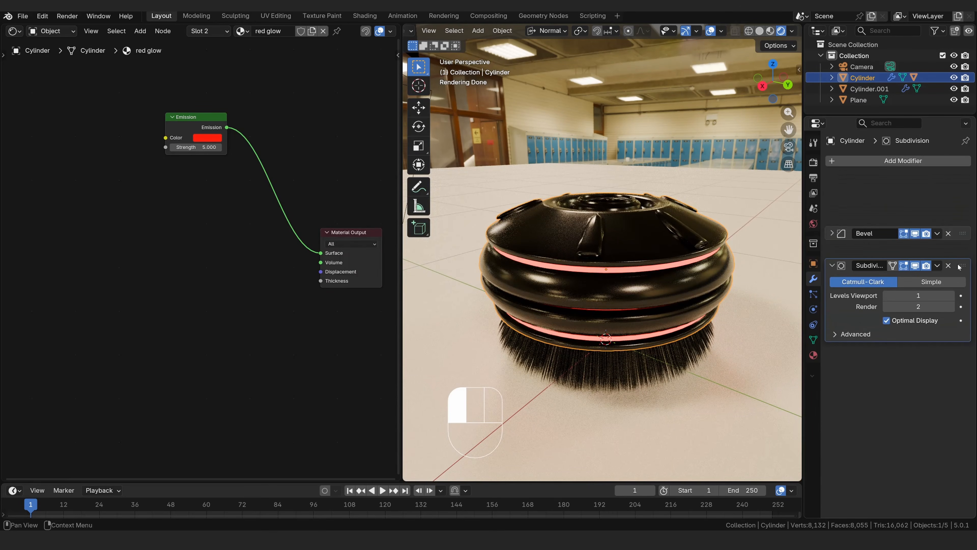
# Set the housing's Bevel modifier to 2 segments.
pyautogui.moveTo(715, 300); pyautogui.dragTo(689, 323, button='middle')
pyautogui.scroll(-1, 692, 346)
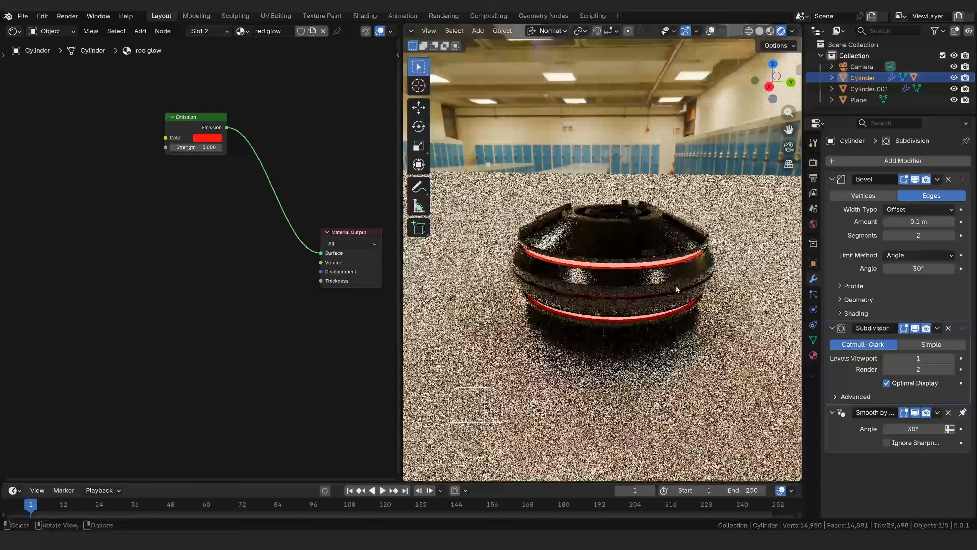
# Turn the viewport overlays back on with the housing's top opening in view.
pyautogui.moveTo(676, 285); pyautogui.dragTo(668, 266, button='middle')
pyautogui.hotkey('shift', 'a')
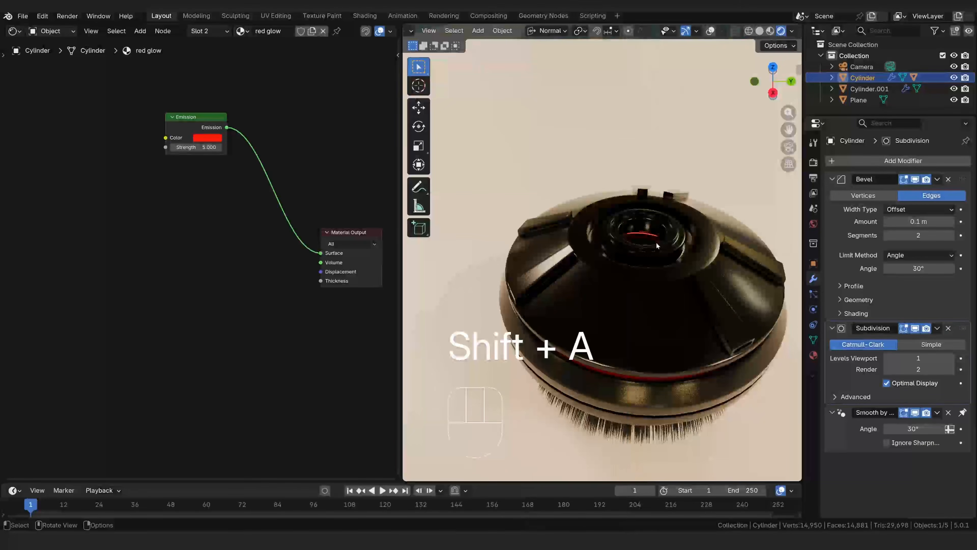
pyautogui.hotkey('shift', 'alt', 'z')
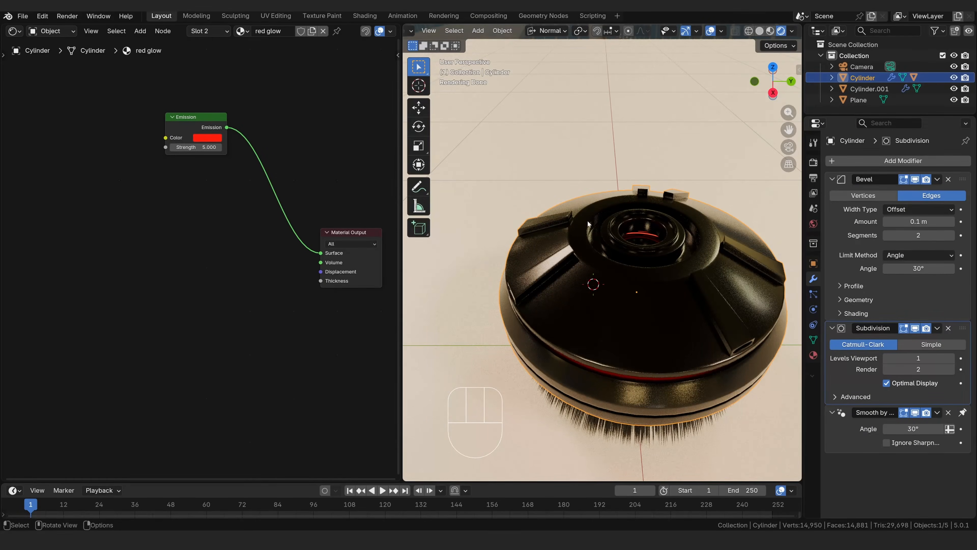
# Place the 3D cursor on the housing's sloped top surface and add a UV sphere there.
pyautogui.moveTo(600, 284); pyautogui.dragTo(559, 290, button='middle')
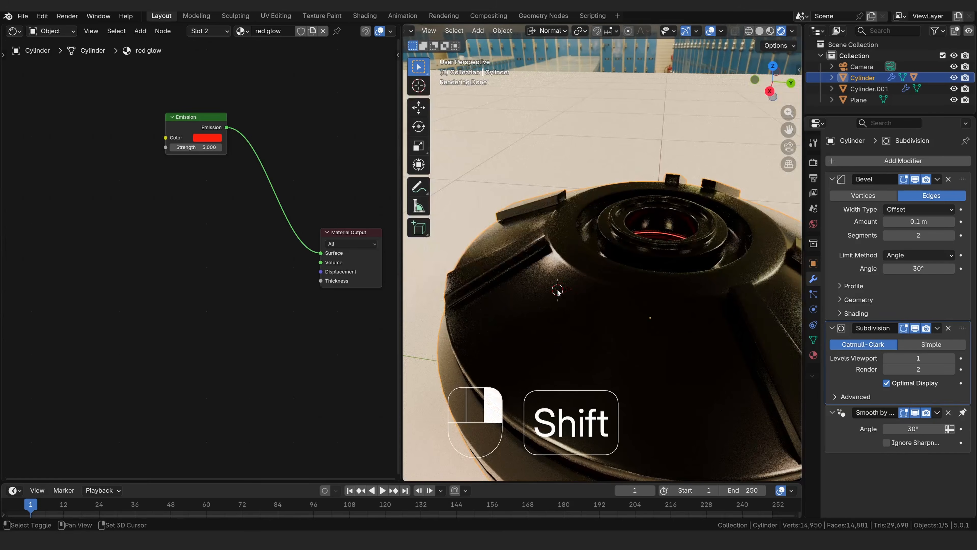
pyautogui.scroll(-3, 571, 298)
pyautogui.keyDown('shift'); pyautogui.moveTo(612, 315); pyautogui.dragTo(609, 288, button='middle'); pyautogui.keyUp('shift')
pyautogui.hotkey('shift', 'a')
pyautogui.moveTo(600, 299)
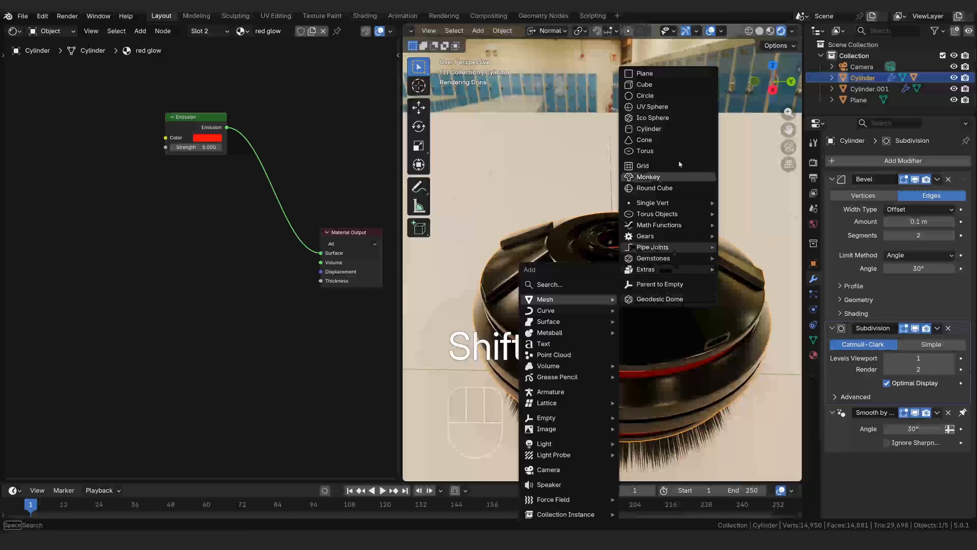
pyautogui.click(652, 106)
# Scale the new UV sphere down to a small bead and shade it smooth.
pyautogui.press('s')
pyautogui.press('s')
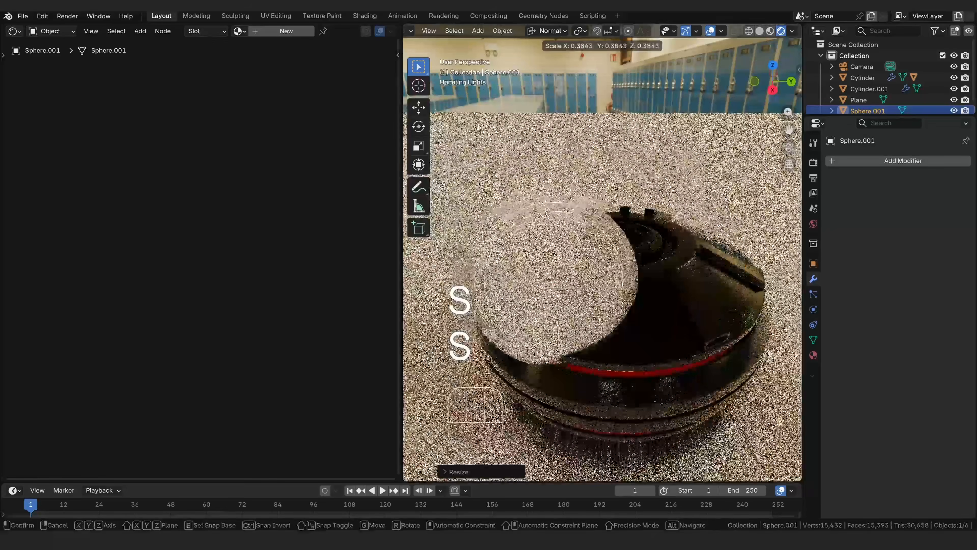
pyautogui.click(500, 270)
pyautogui.rightClick(500, 270)
pyautogui.click(502, 262)
pyautogui.press('s')
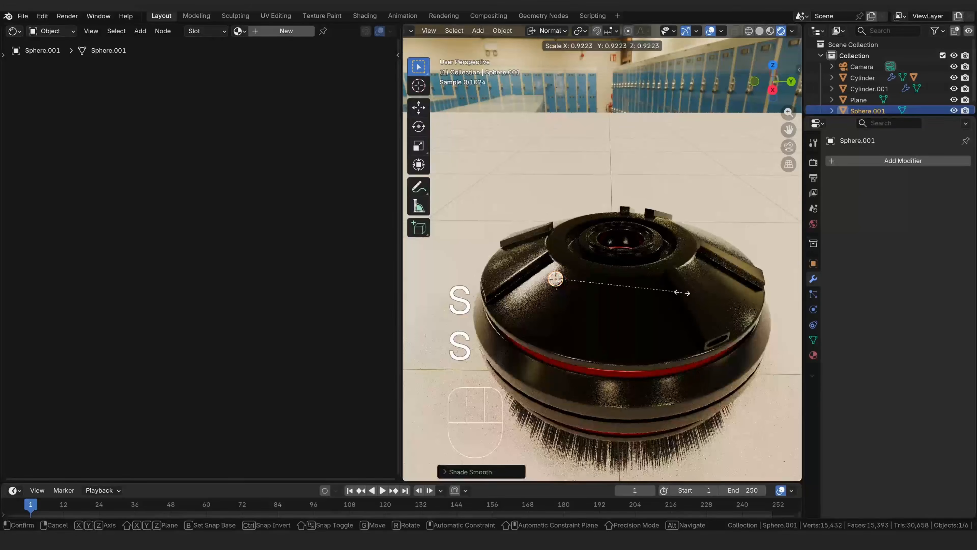
pyautogui.click(681, 292)
# Assign the red glow material to the small sphere and scale it down a little more.
pyautogui.click(813, 355)
pyautogui.click(833, 207)
pyautogui.click(616, 261)
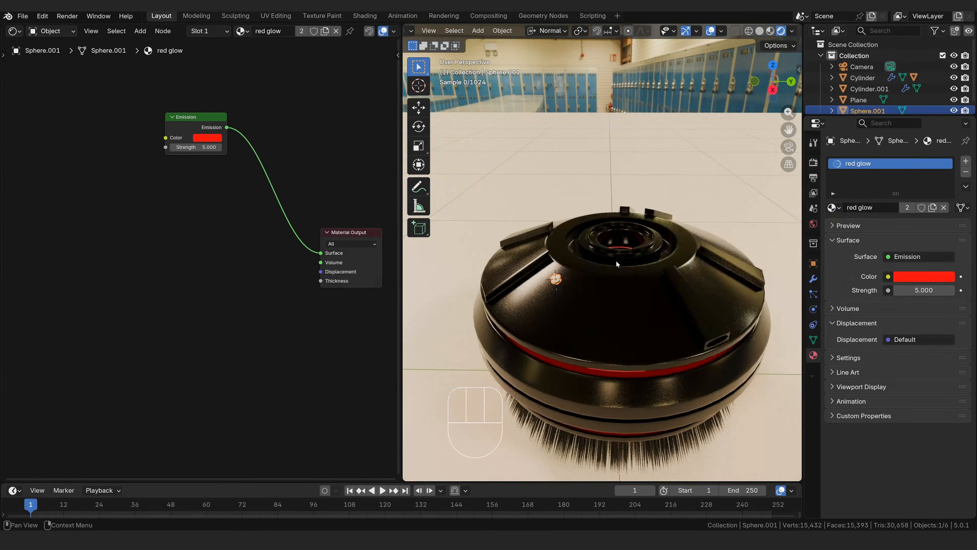
pyautogui.press('s')
pyautogui.scroll(3, 604, 329)
pyautogui.click(666, 271)
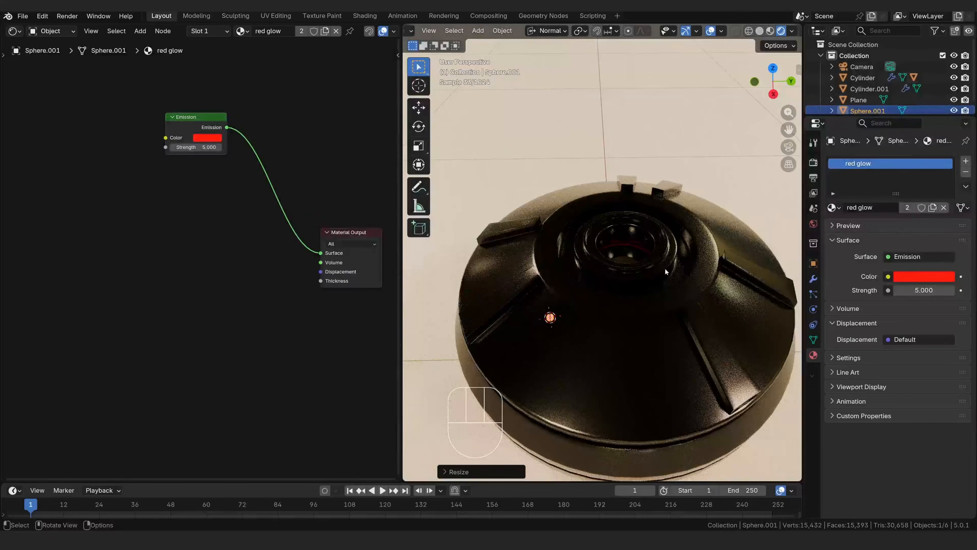
# Set snapping to Face and duplicate the glowing sphere in small clusters across the housing's sloped top.
pyautogui.click(609, 31)
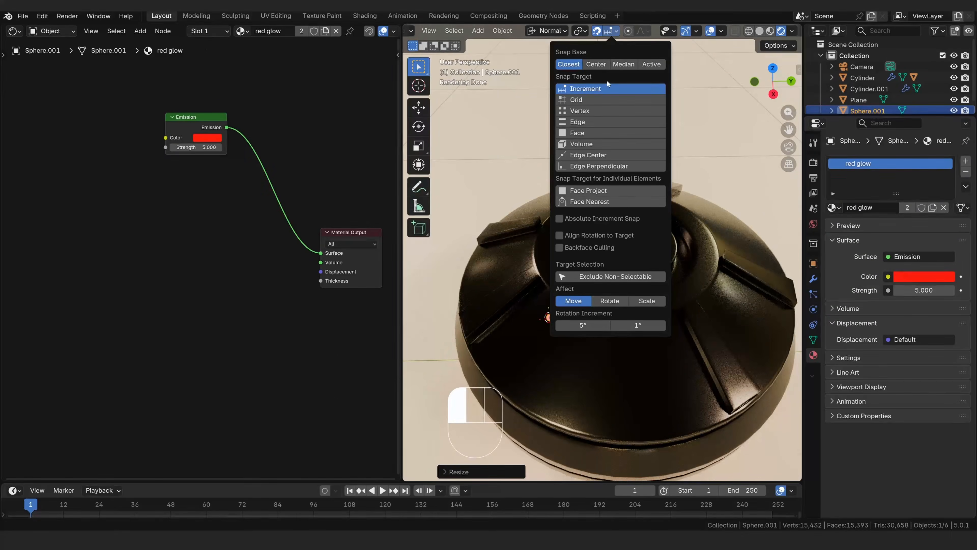
pyautogui.click(573, 133)
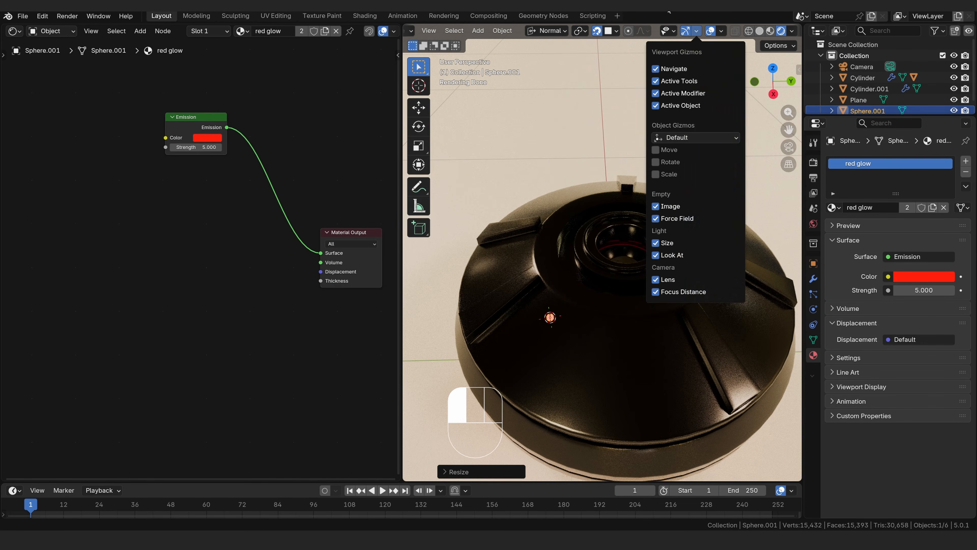
pyautogui.hotkey('shift', 'd')
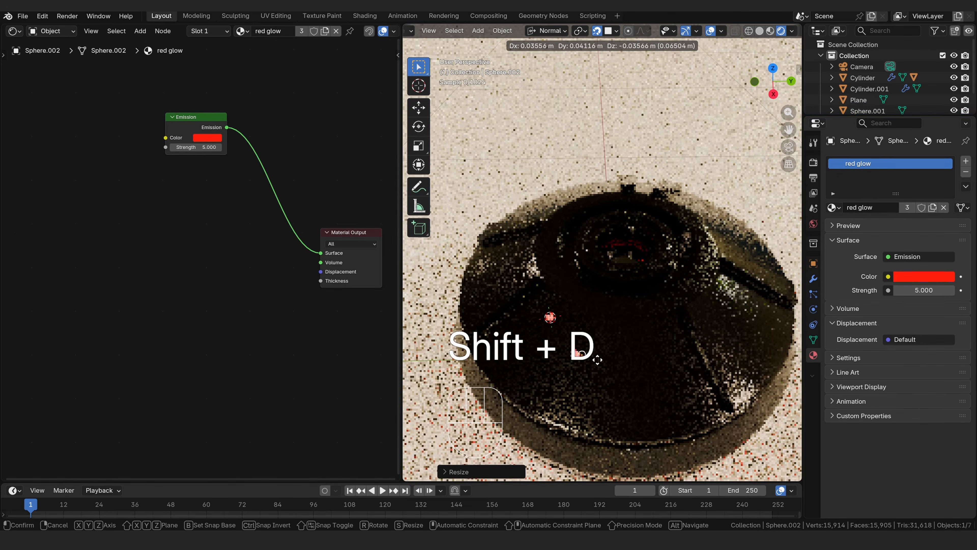
pyautogui.click(575, 327)
pyautogui.hotkey('shift', 'd')
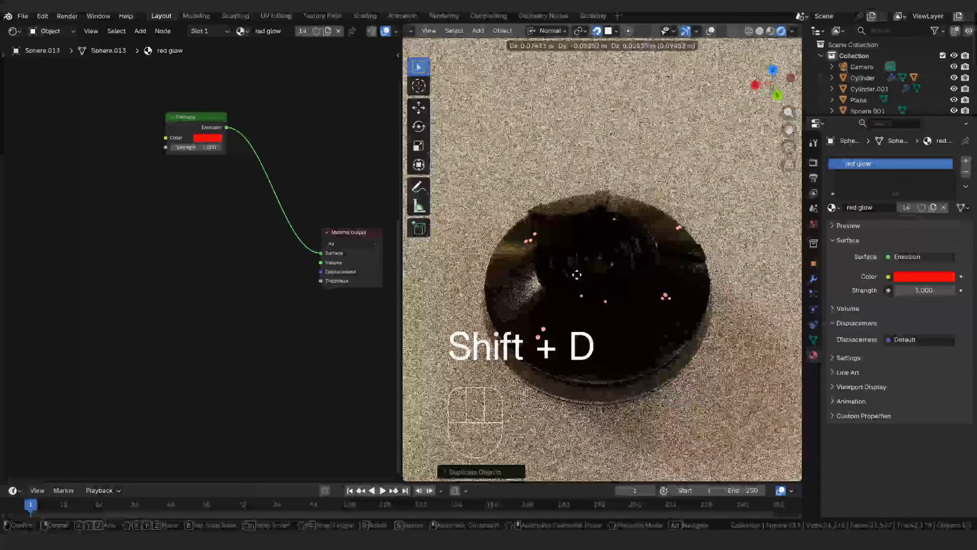
pyautogui.click(576, 274)
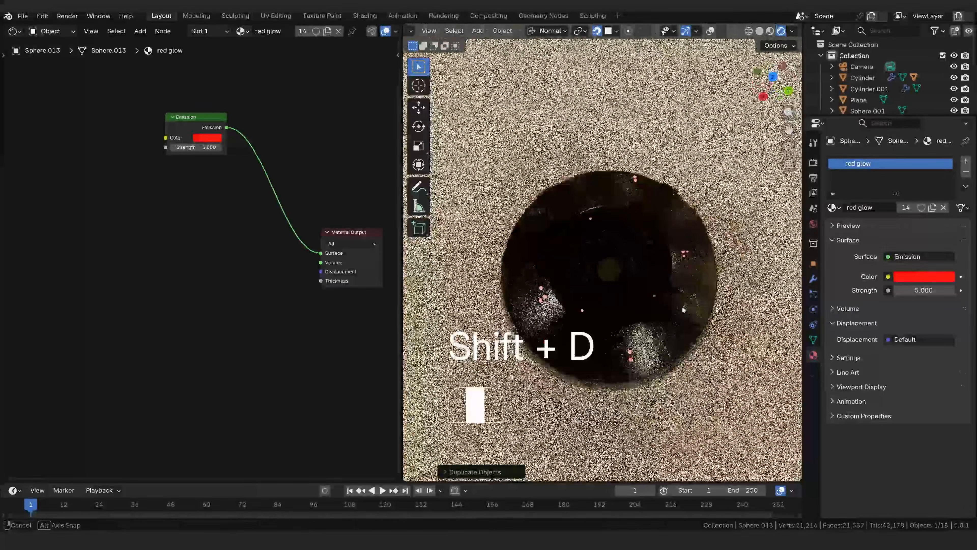
# Place further glowing sphere copies around the housing's middle bulge, making some larger than others.
pyautogui.moveTo(576, 274)
pyautogui.mouseDown(button='middle')
pyautogui.moveTo(702, 316)
pyautogui.moveTo(717, 308)
pyautogui.moveTo(690, 316)
pyautogui.mouseUp(button='middle')
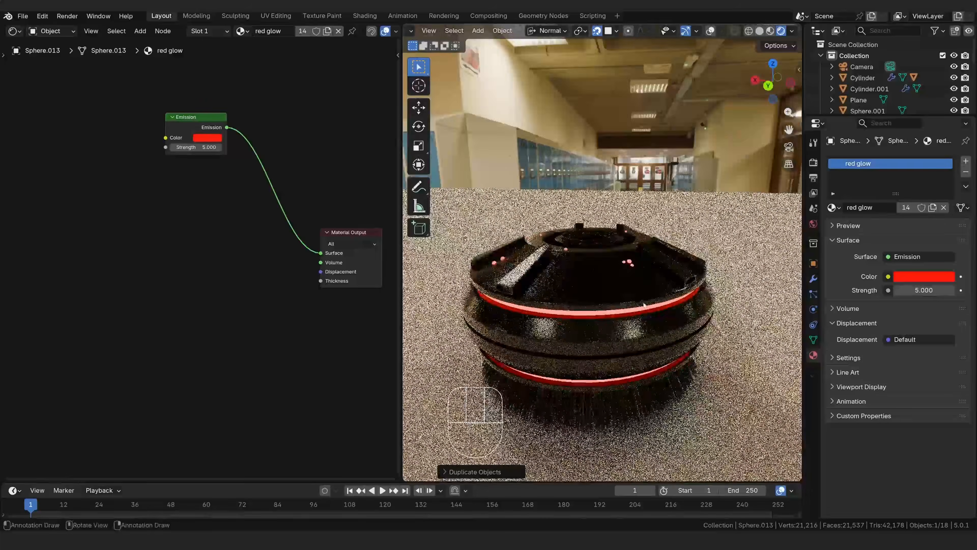
pyautogui.hotkey('shift', 'd')
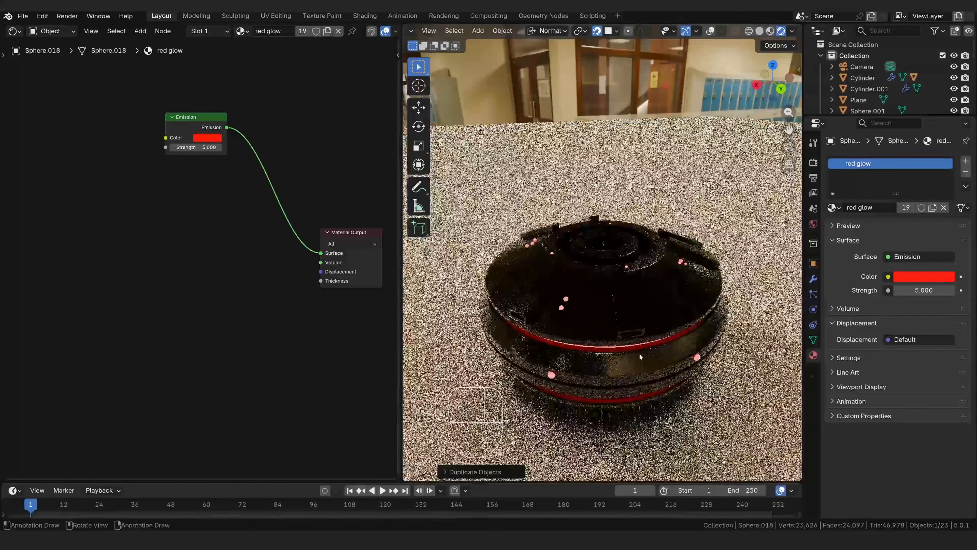
pyautogui.hotkey('shift', 'f')
pyautogui.hotkey('shift', 'f')
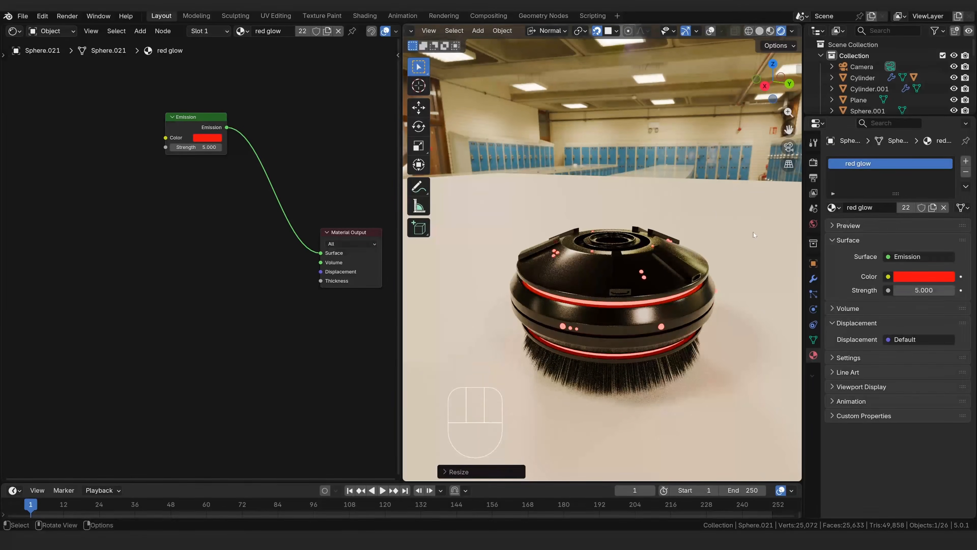
# Set the red glow material's emission strength to 1.5.
pyautogui.moveTo(923, 291); pyautogui.dragTo(896, 291)
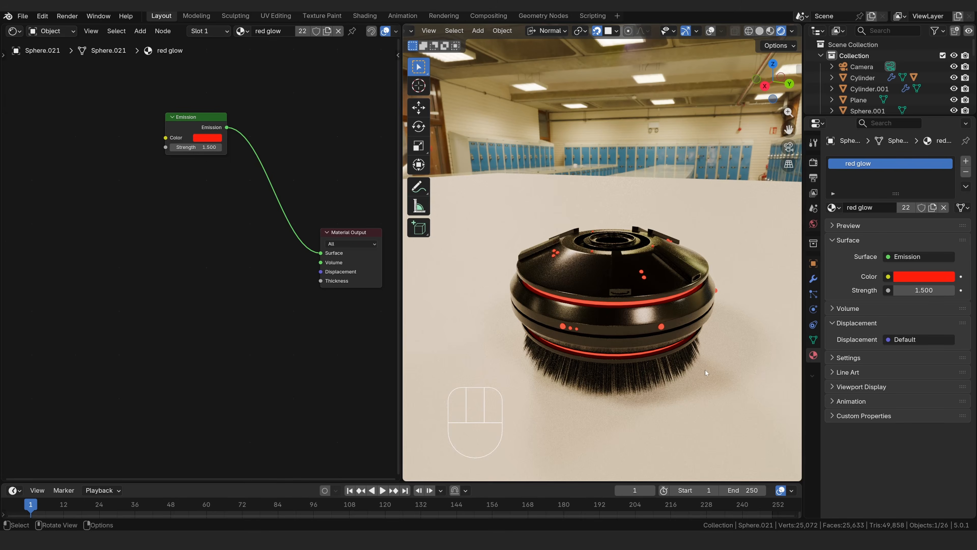
pyautogui.press('Escape')
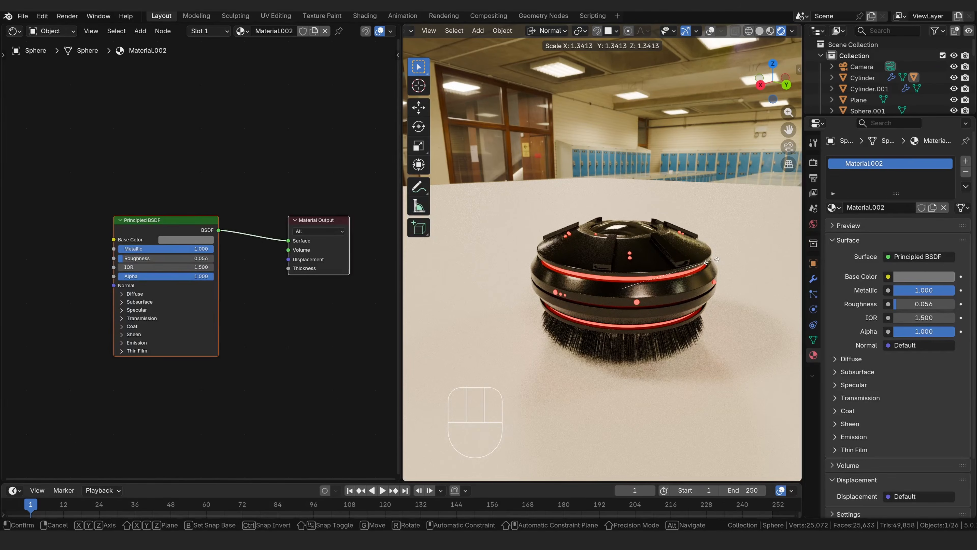
# Enlarge the reflective sphere inside the housing's top opening and reposition it.
pyautogui.click(716, 259)
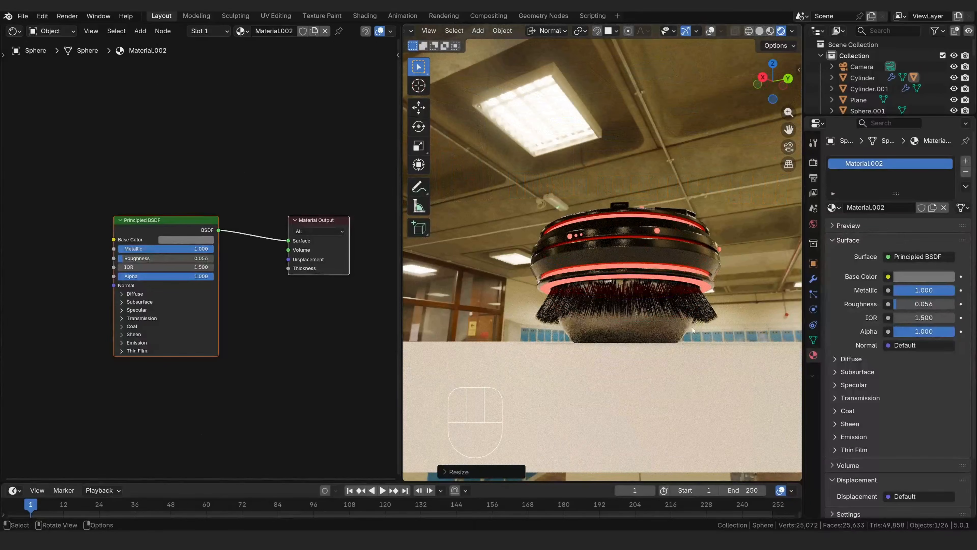
pyautogui.press('g')
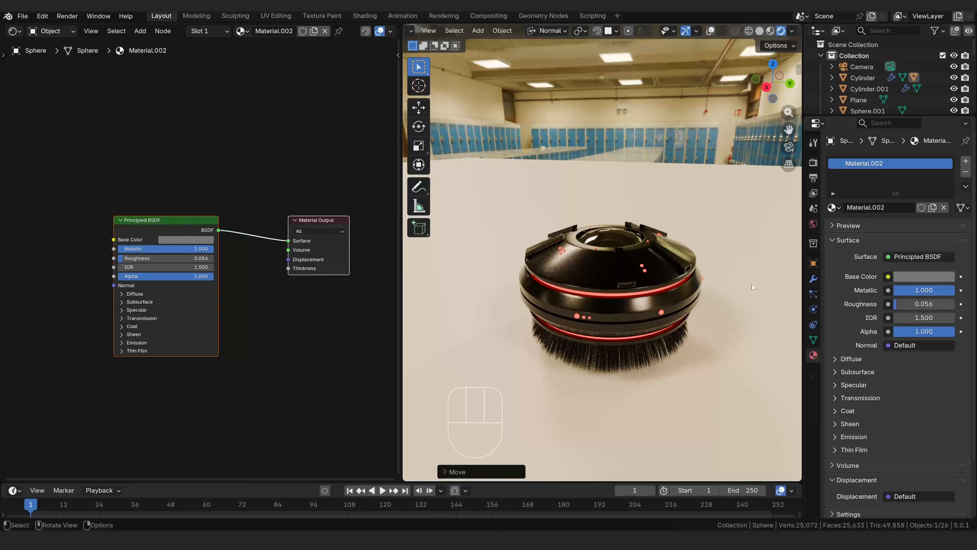
# Give the floor plane a new material with 0.123 roughness and a pure white base color.
pyautogui.click(780, 247)
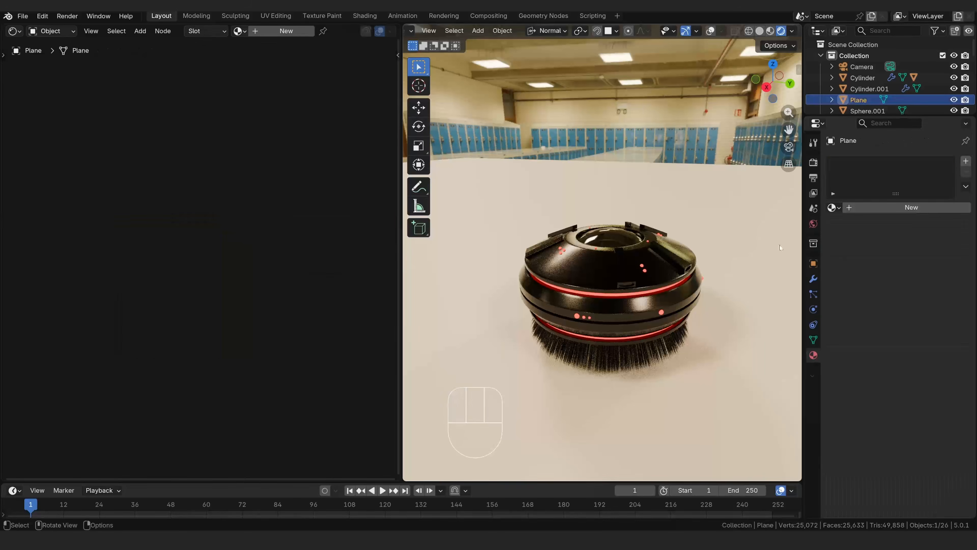
pyautogui.click(893, 208)
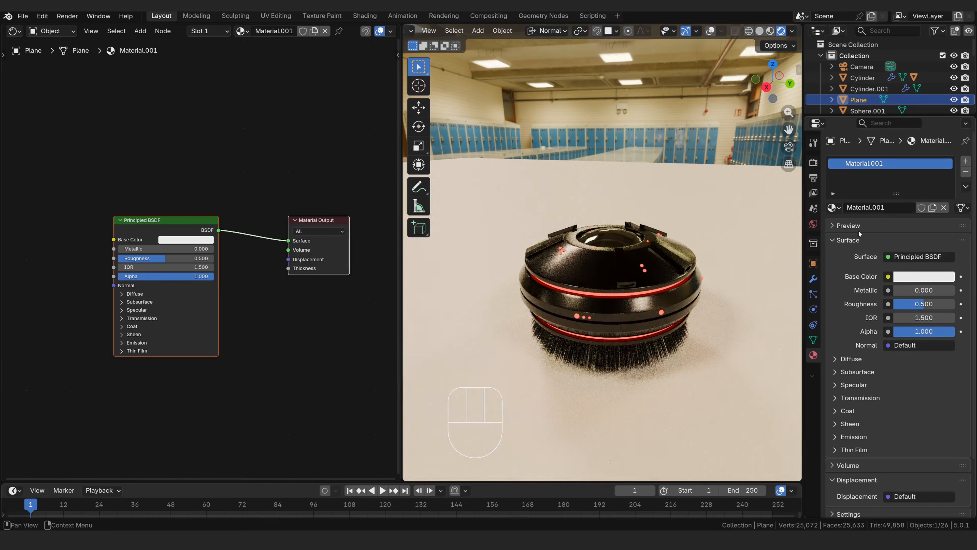
pyautogui.write('0')
pyautogui.press('Return')
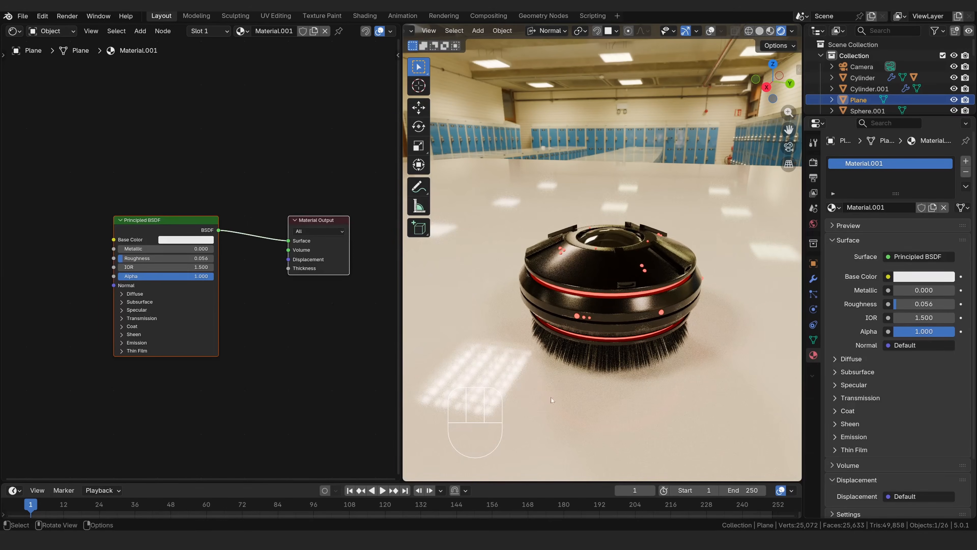
pyautogui.moveTo(928, 305); pyautogui.dragTo(938, 304)
pyautogui.click(924, 277)
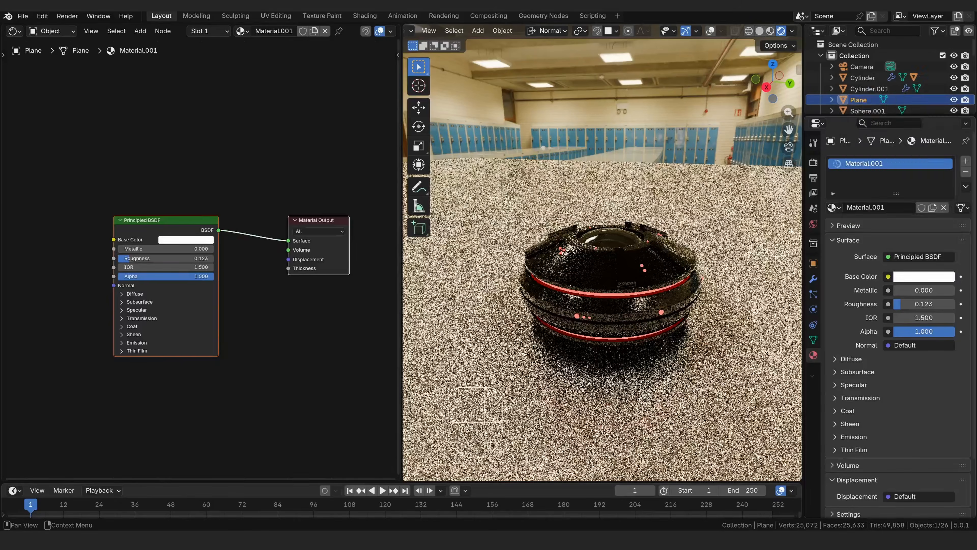
# Switch to the camera view and reframe the camera closer on the housing.
pyautogui.press('KP_0')
pyautogui.press('q')
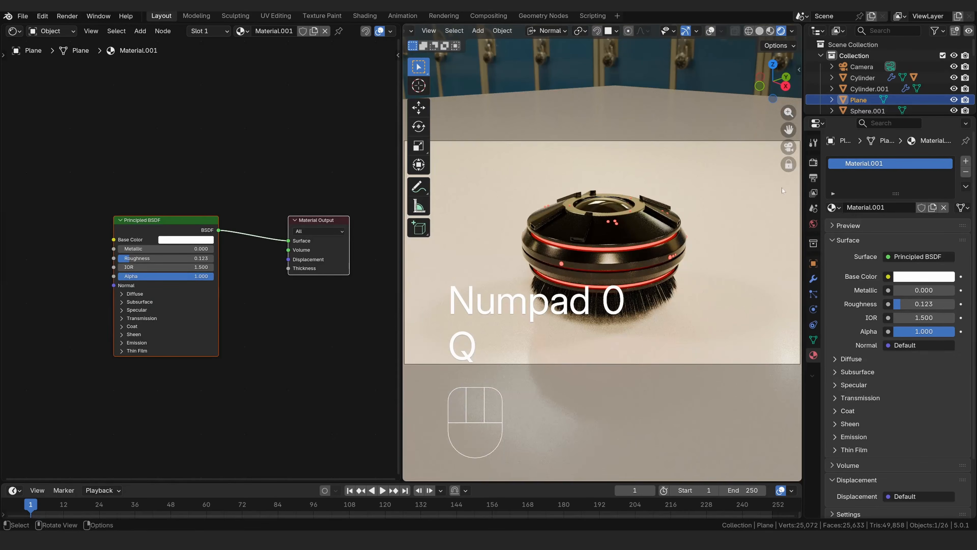
pyautogui.keyDown('ctrl'); pyautogui.moveTo(556, 292); pyautogui.dragTo(557, 265, button='middle'); pyautogui.keyUp('ctrl')
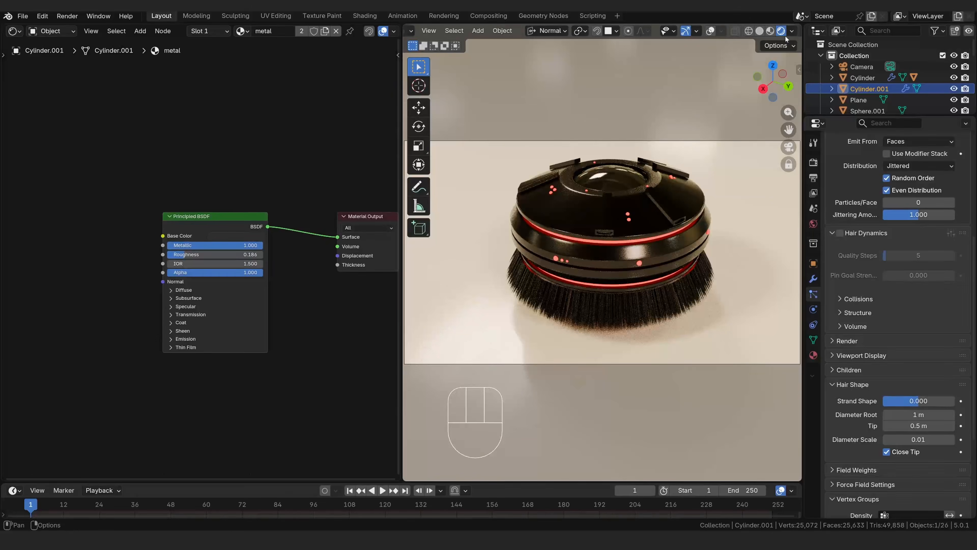
# Comb the underside bristles in Particle Edit mode using solid shading, and return to Object Mode with the rendered view.
pyautogui.click(760, 31)
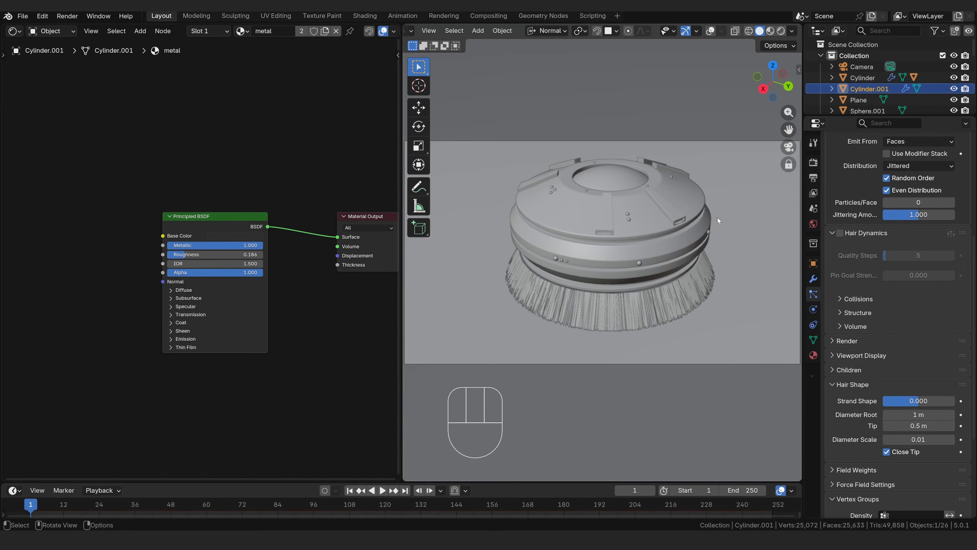
pyautogui.hscroll(-4, 472, 37)
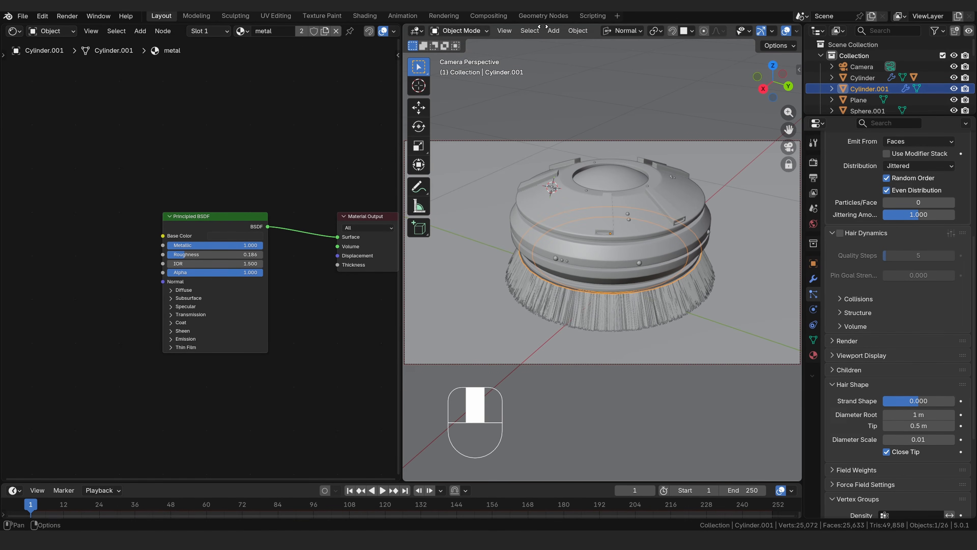
pyautogui.click(448, 30)
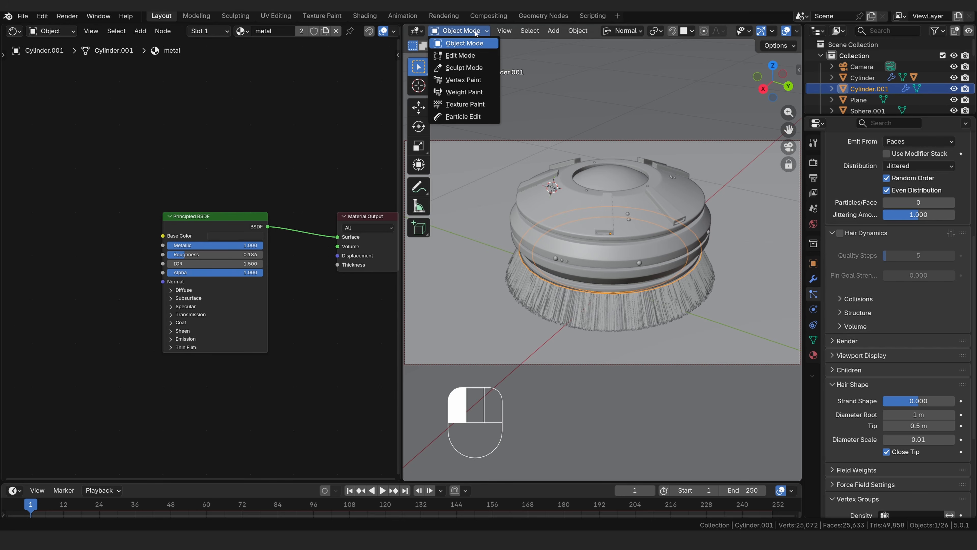
pyautogui.click(462, 117)
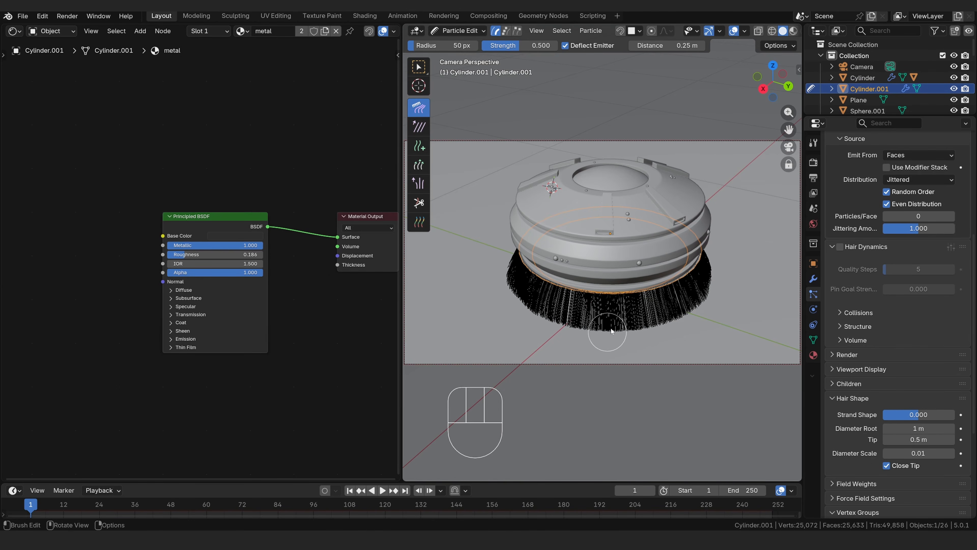
pyautogui.press('Tab')
pyautogui.scroll(-2, 634, 325)
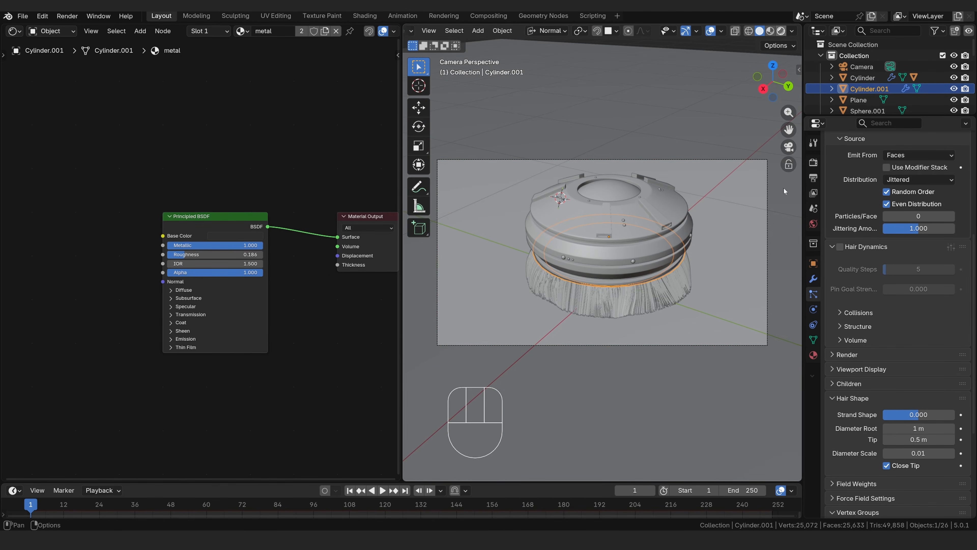
pyautogui.hotkey('shift', 'f')
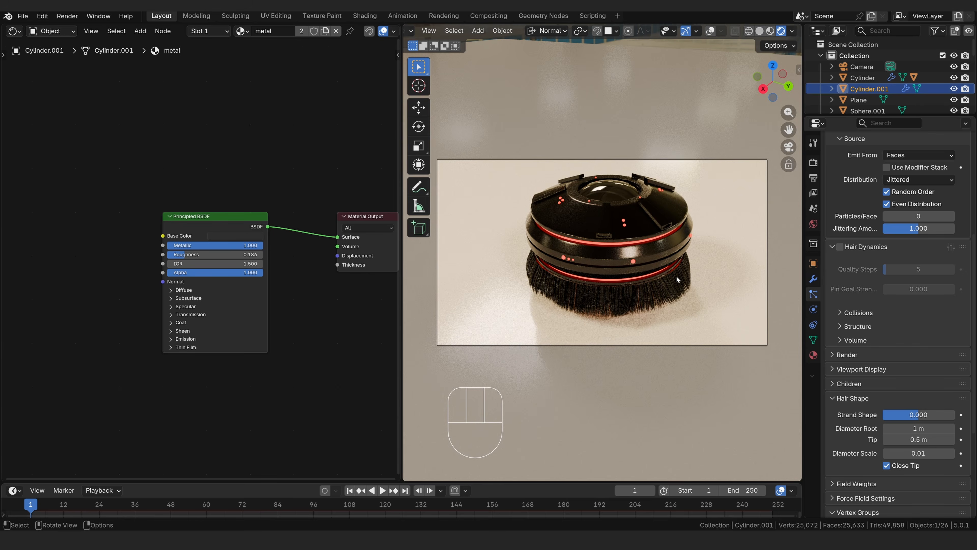